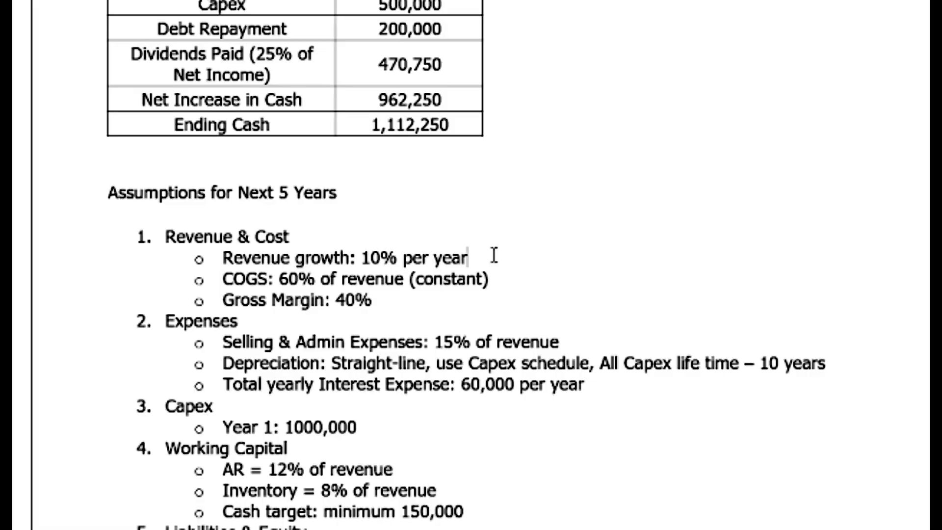
- Review the five-year assumptions for revenue, expenses, Capex, working capital, liabilities and taxes, along with the source financial statements
left_click(494, 254)
left_click(595, 342)
left_click(479, 429)
scroll(239, 372, "down", 3)
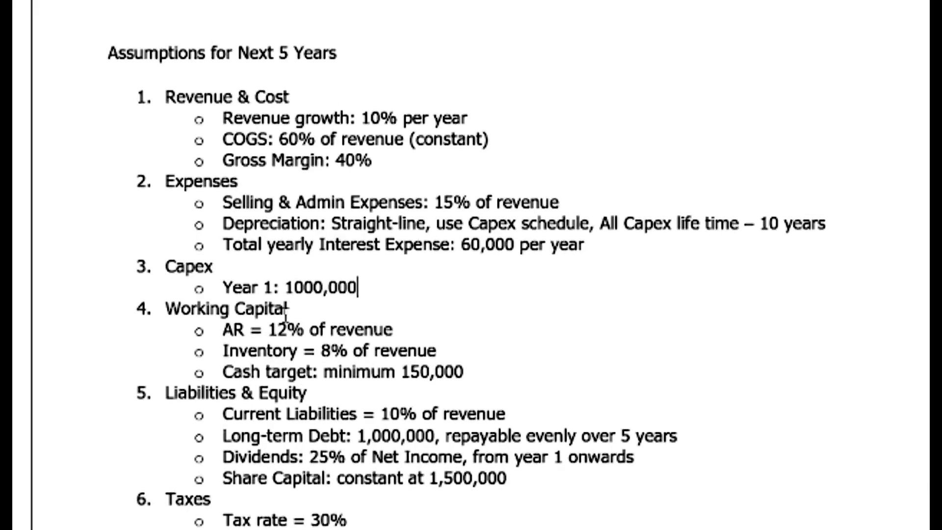
left_click(451, 327)
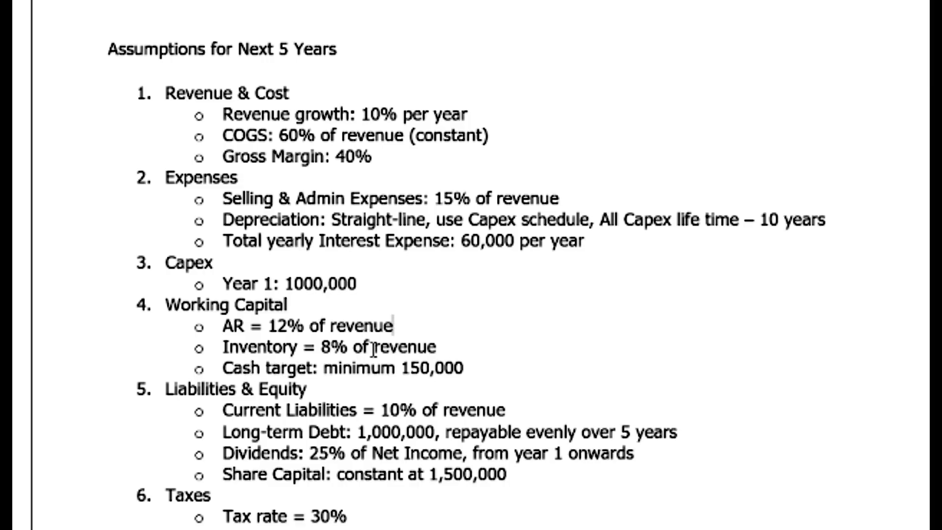
left_click(499, 338)
left_click(499, 372)
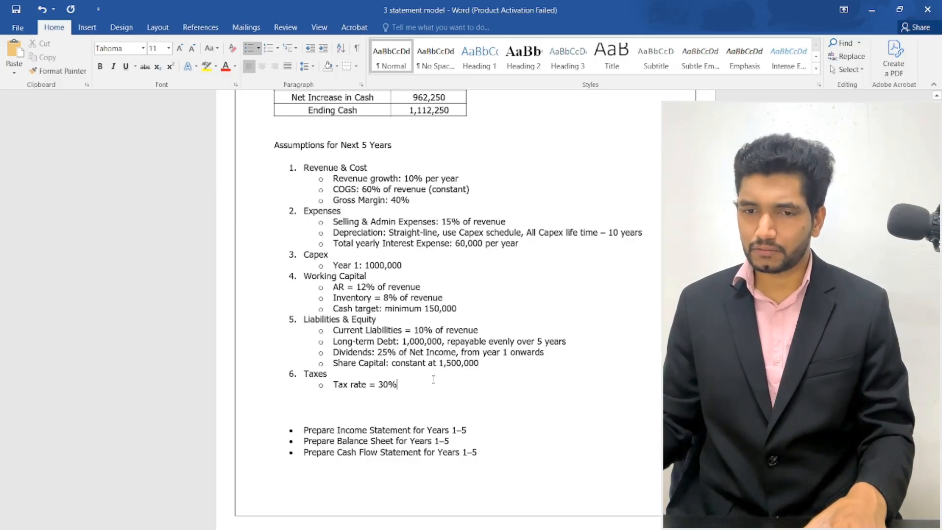
scroll(469, 247, "up", 20)
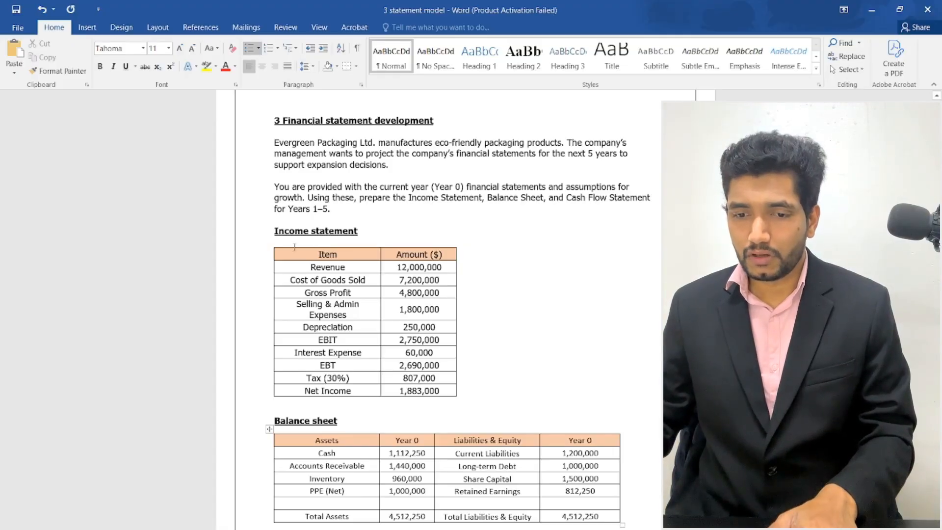
- Switch to Excel and create a blank workbook
key("super")
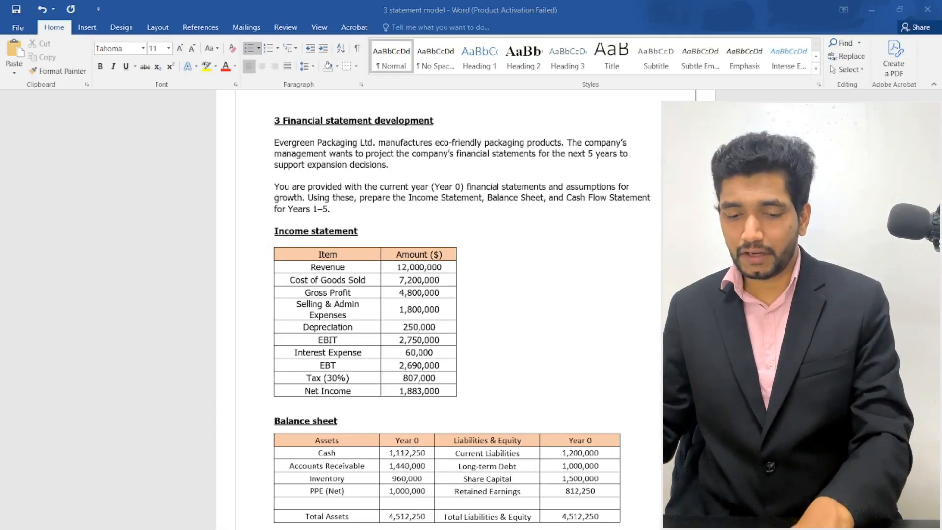
type("ex")
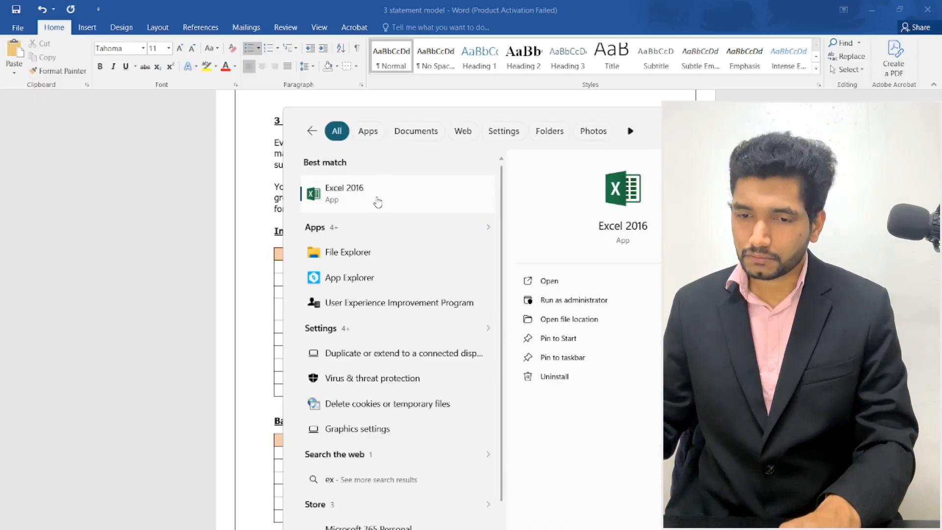
left_click(378, 199)
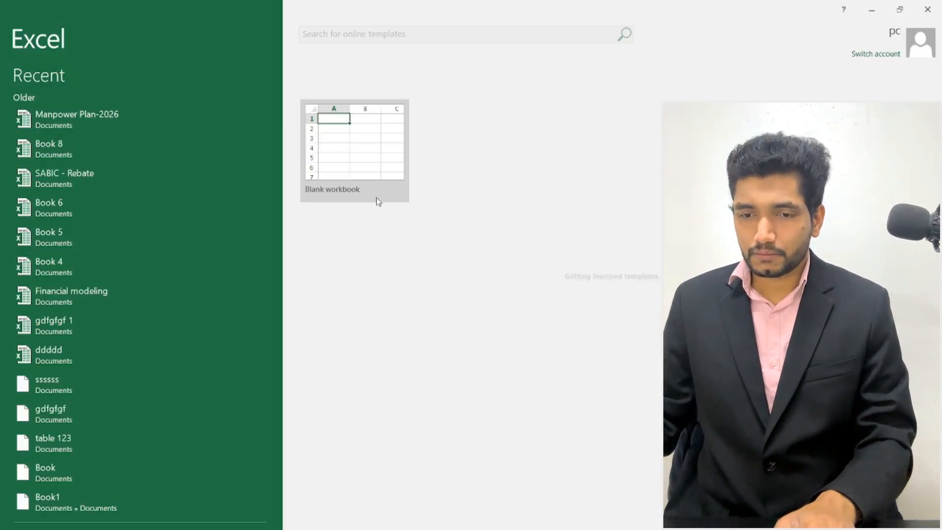
left_click(603, 149)
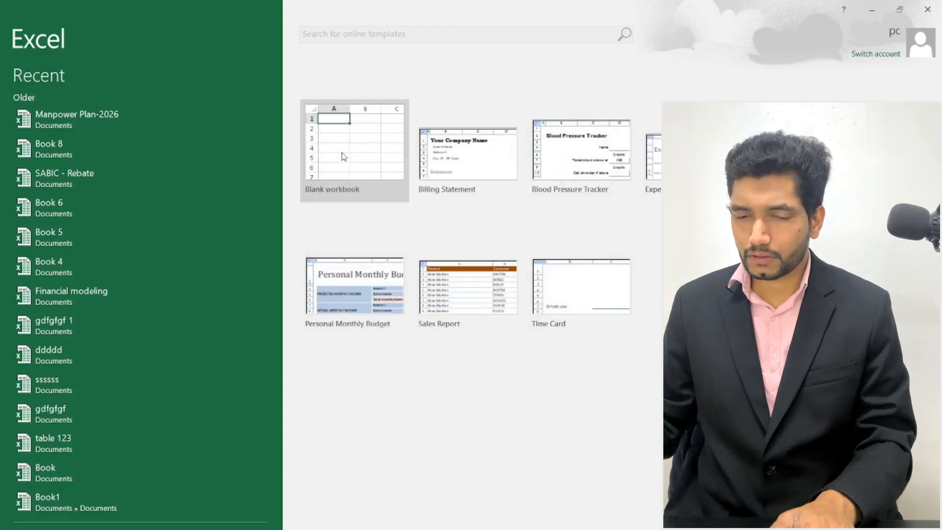
left_click(342, 151)
- Save the new workbook on this PC as "5 year financial statements"
key("ctrl+s")
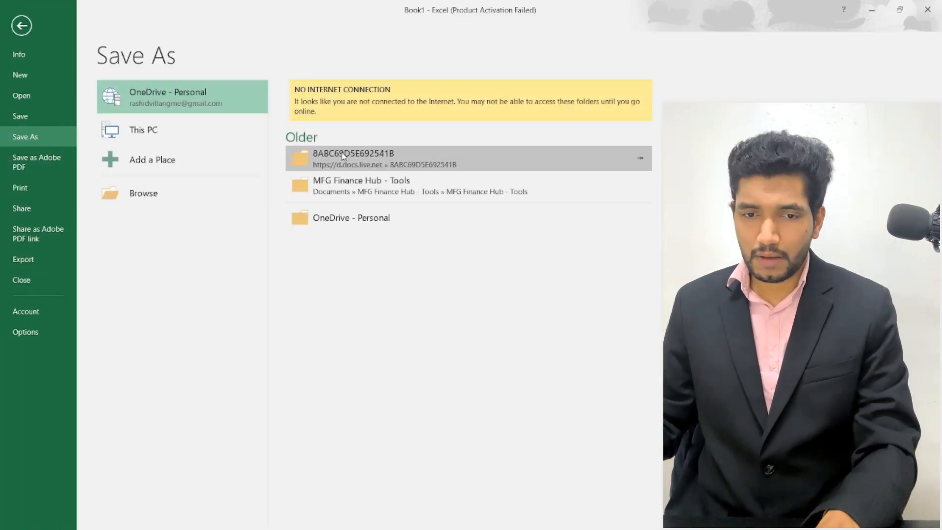
left_click(179, 144)
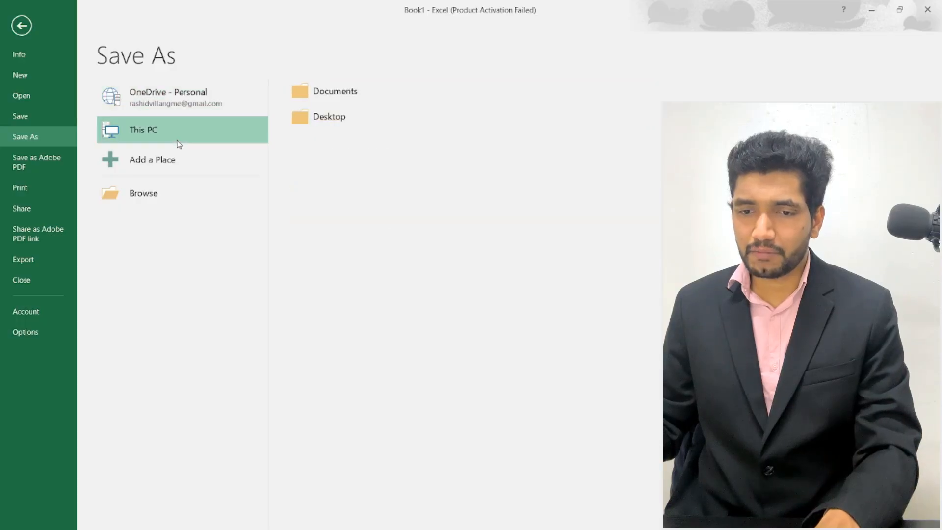
left_click(485, 119)
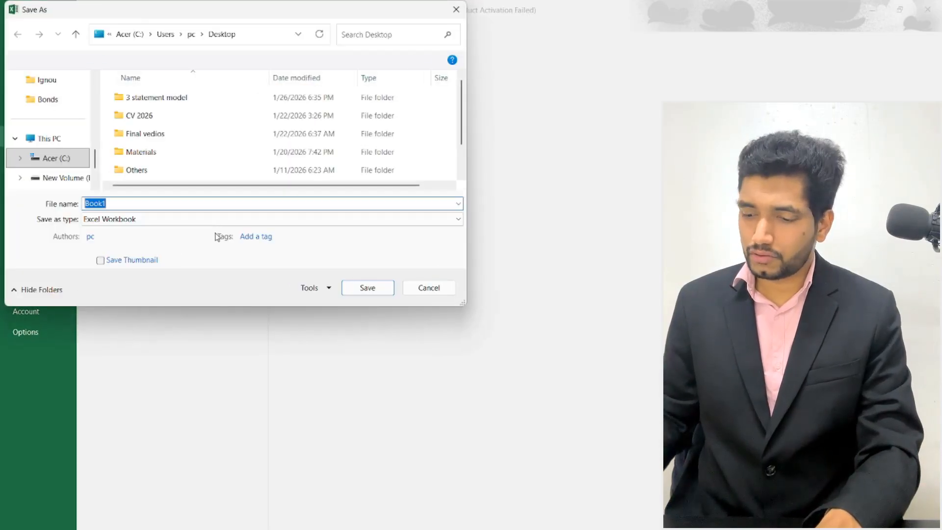
type("5 year fin")
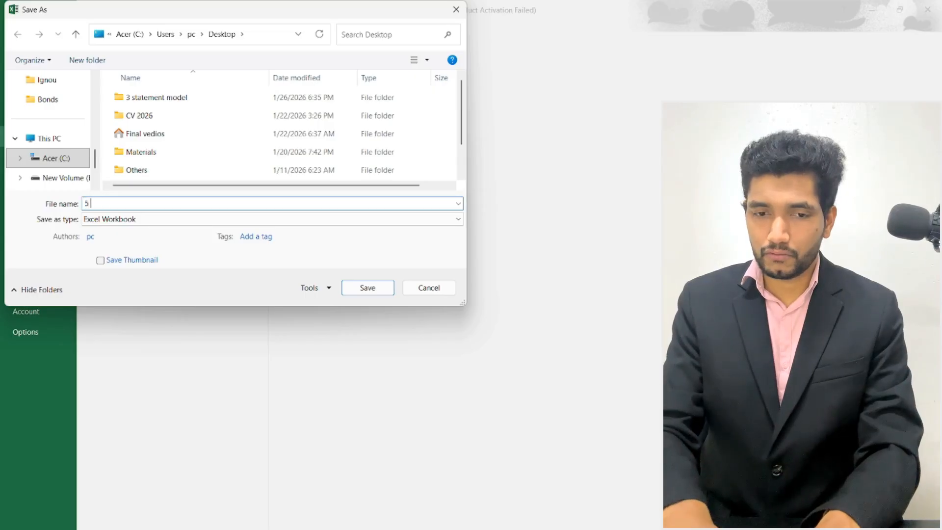
type("ancial ")
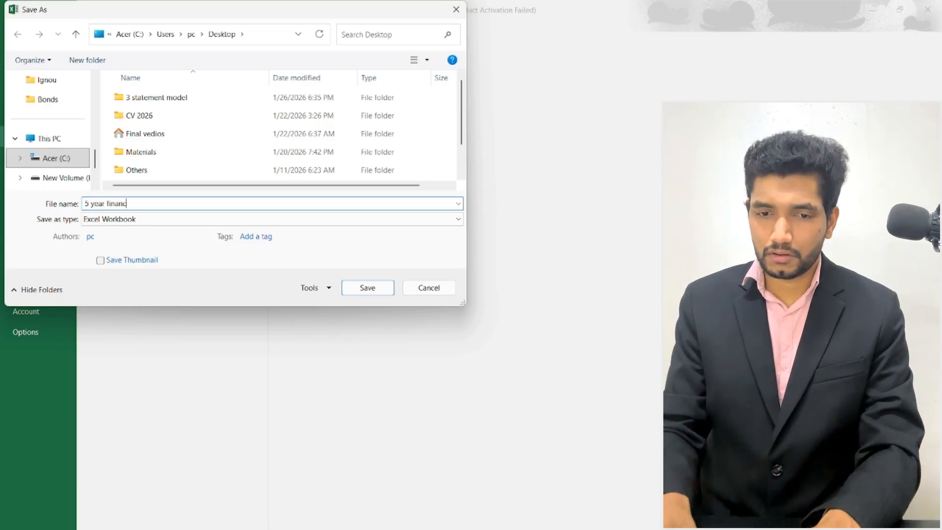
type("statements")
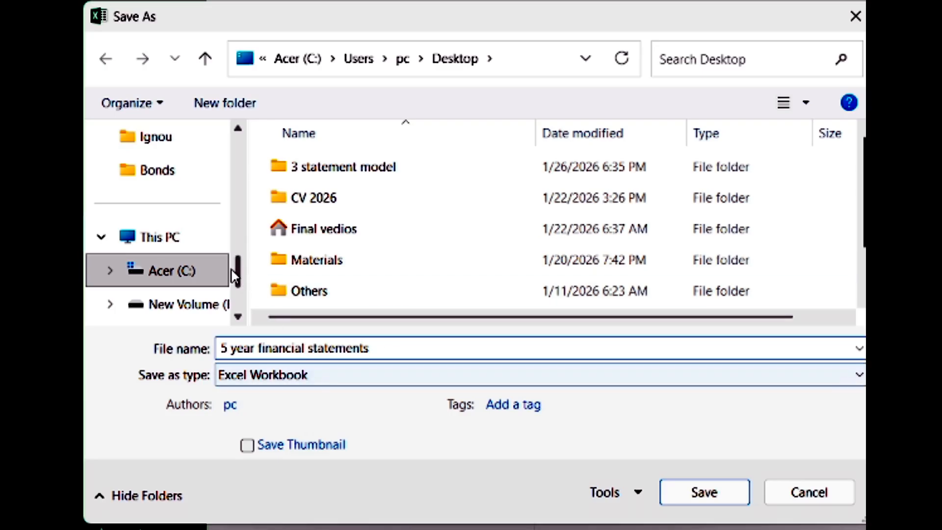
scroll(226, 231, "up", 10)
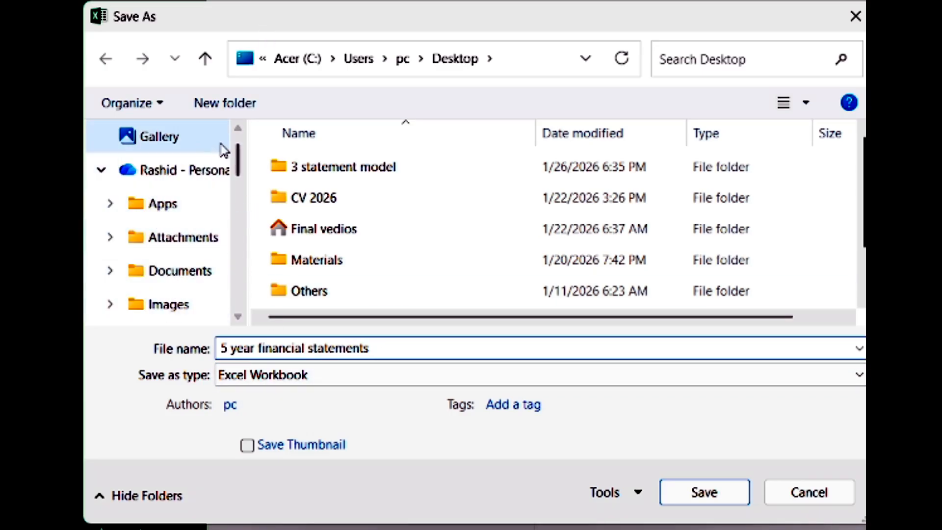
left_click_drag(239, 147, 235, 184)
left_click(177, 282)
left_click(704, 492)
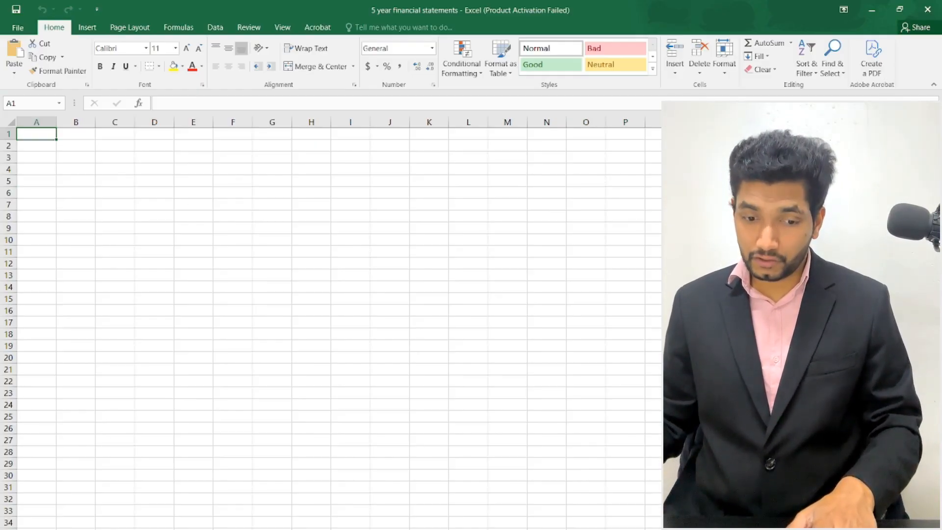
- Name the workbook's three sheets P&L, Balance sheet and Cashflow statement
right_click(74, 529)
left_click(126, 421)
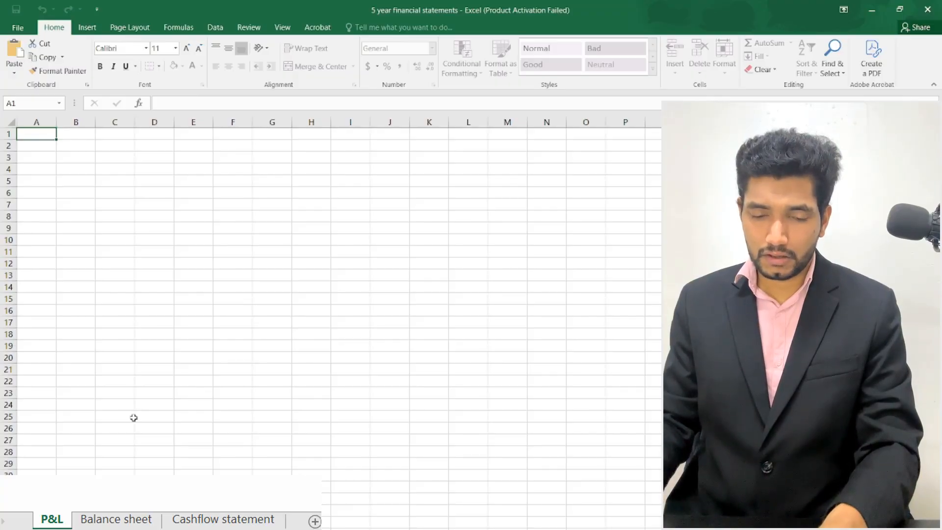
key("Return")
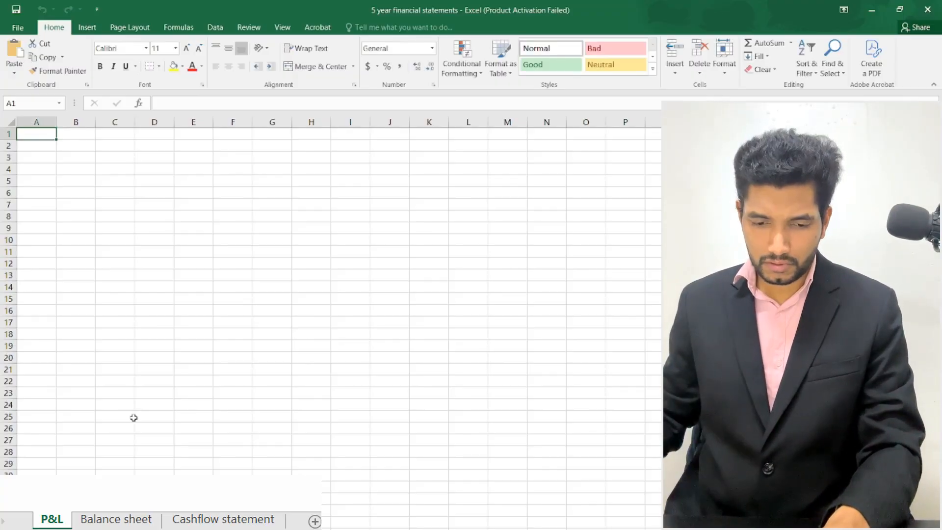
right_click(98, 478)
left_click(157, 416)
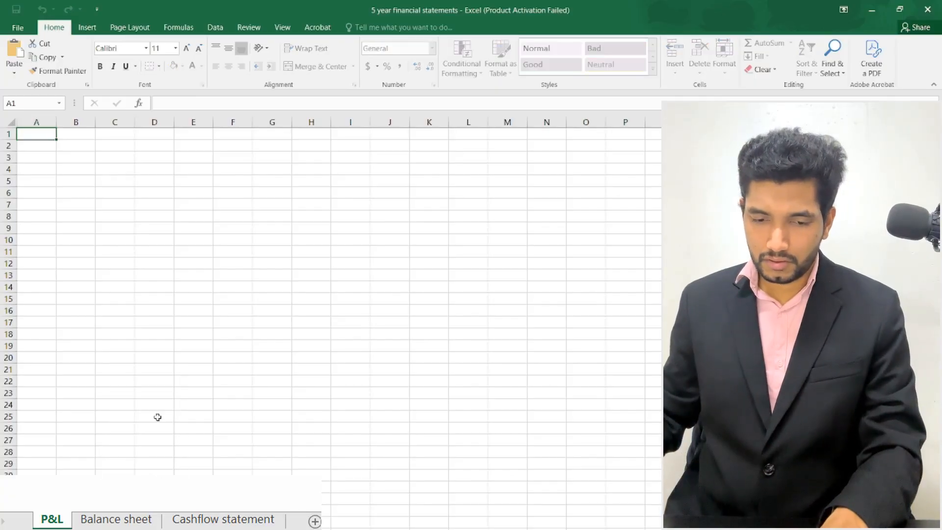
key("Return")
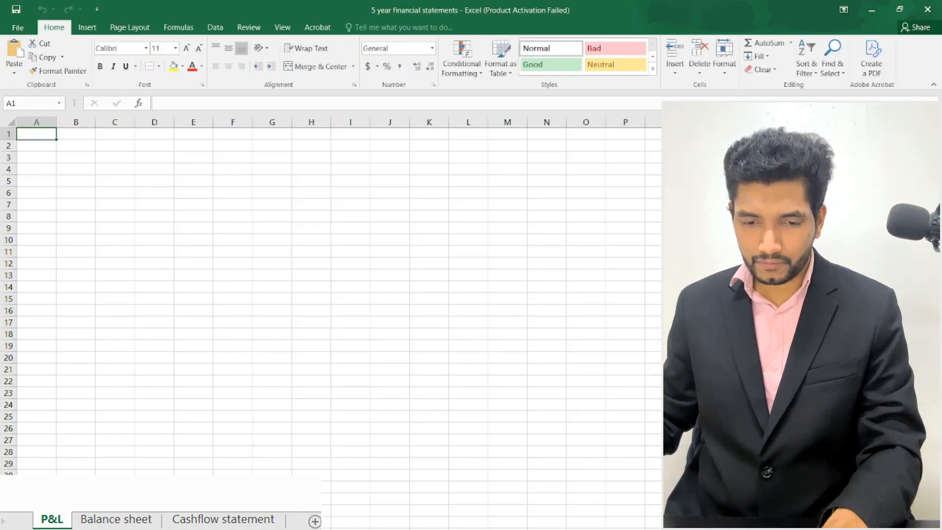
right_click(169, 478)
left_click(242, 424)
key("Return")
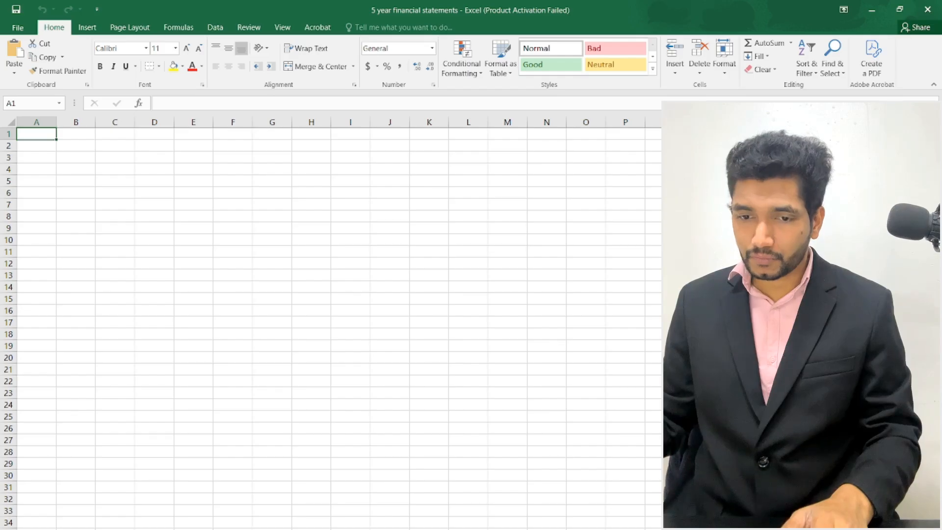
- Copy the whole income statement table from the Word document into the Excel P&L sheet, starting at cell B2
key("alt+Tab")
scroll(332, 295, "up", 1)
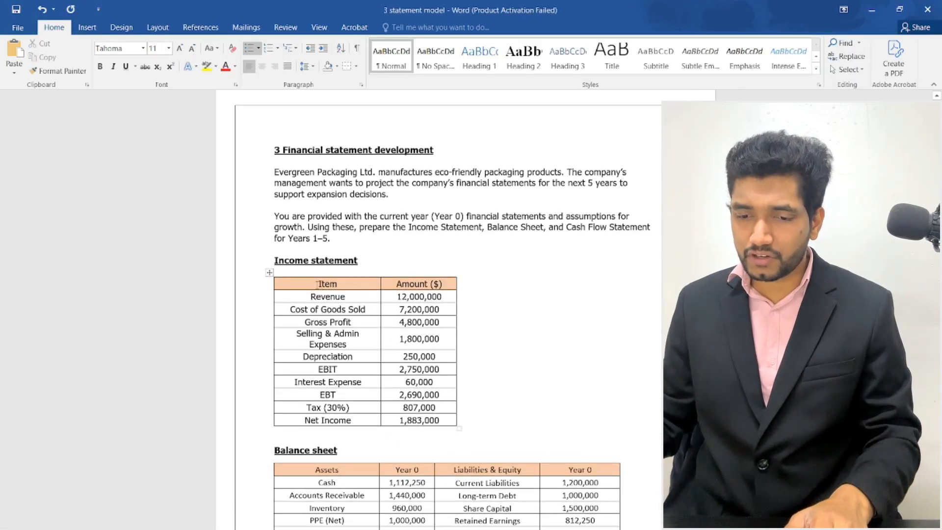
left_click_drag(318, 283, 471, 427)
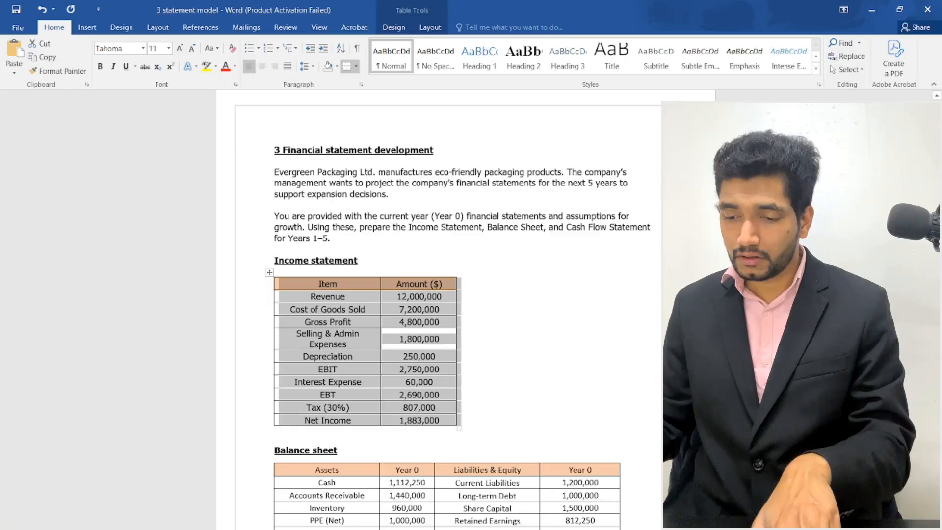
key("alt+Tab")
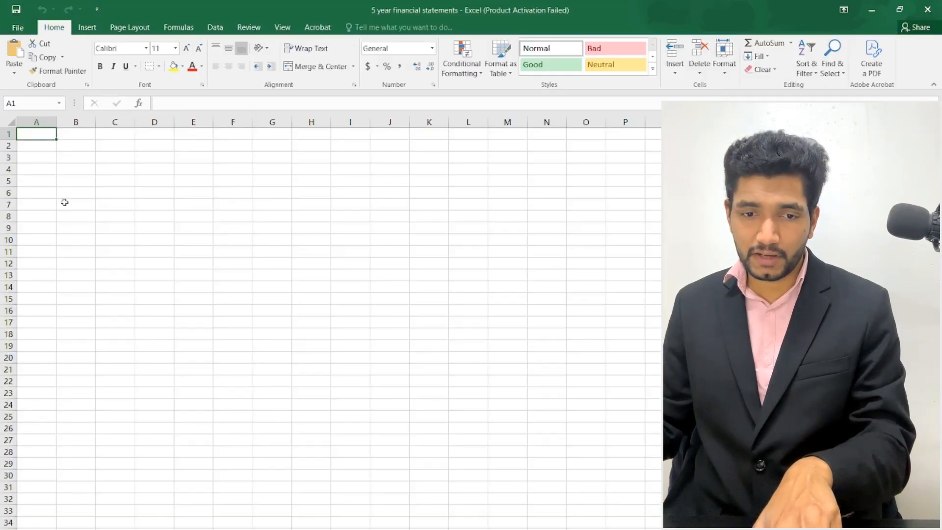
left_click(91, 145)
key("ctrl+v")
- Widen columns B and C and fit all row heights to the pasted income statement
left_click_drag(95, 123, 270, 122)
left_click(525, 169)
left_click(13, 121)
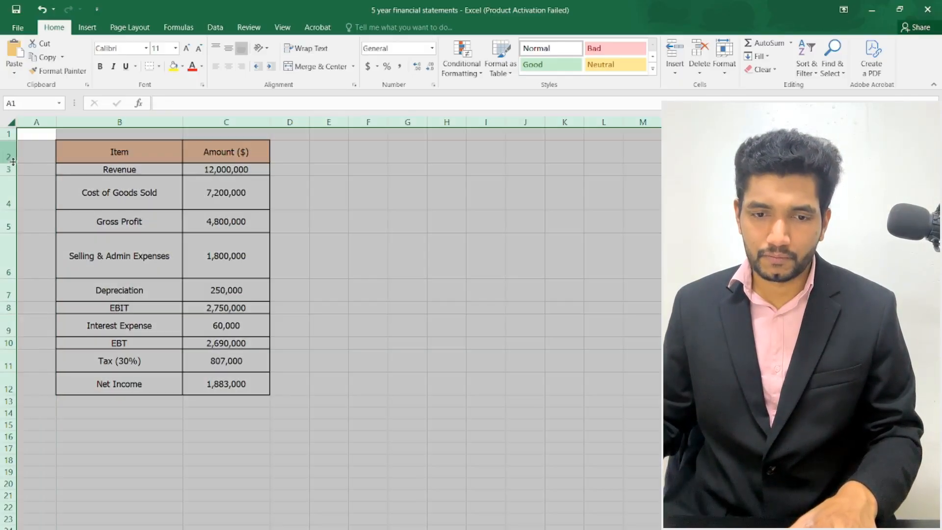
double_click(8, 163)
left_click(579, 306)
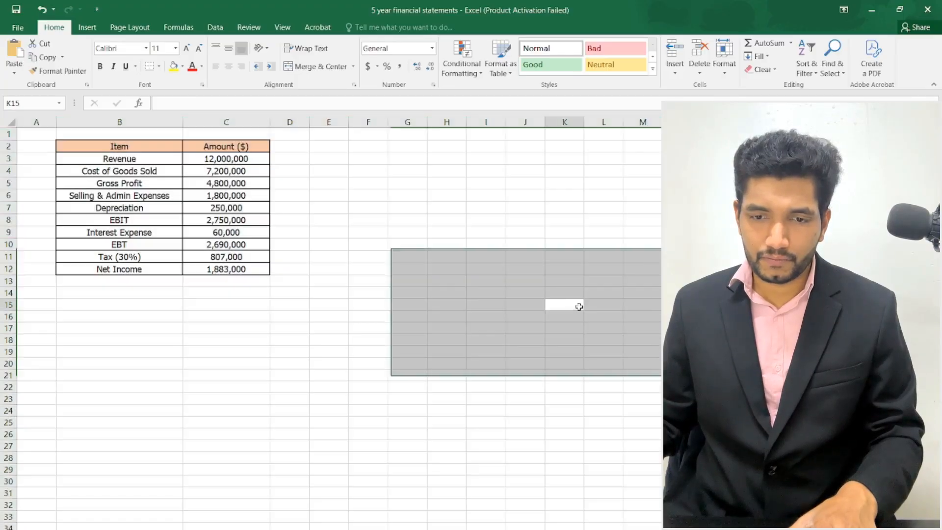
- Replace the income statement's "Amount ($)" header in cell C2 with "Year 0"
double_click(222, 145)
left_click_drag(258, 146, 119, 141)
type("Year 0")
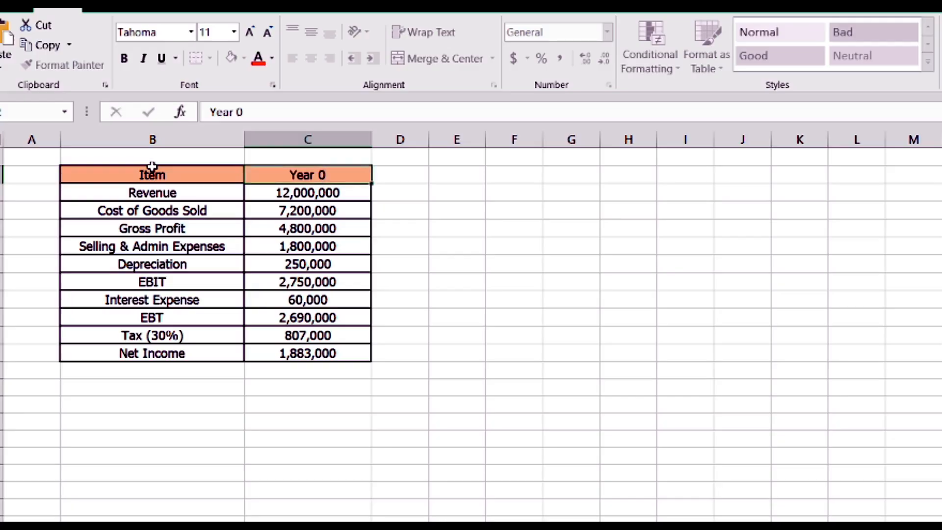
- Extend the header row with Year 1 through Year 5 and remove the table borders and sheet gridlines
key("Tab")
type("Year")
key("alt")
key("alt")
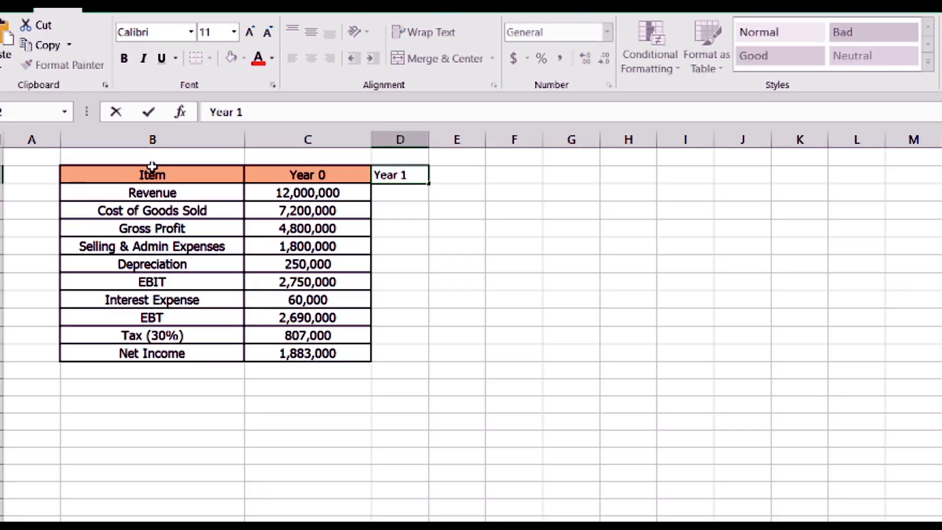
left_click(307, 193)
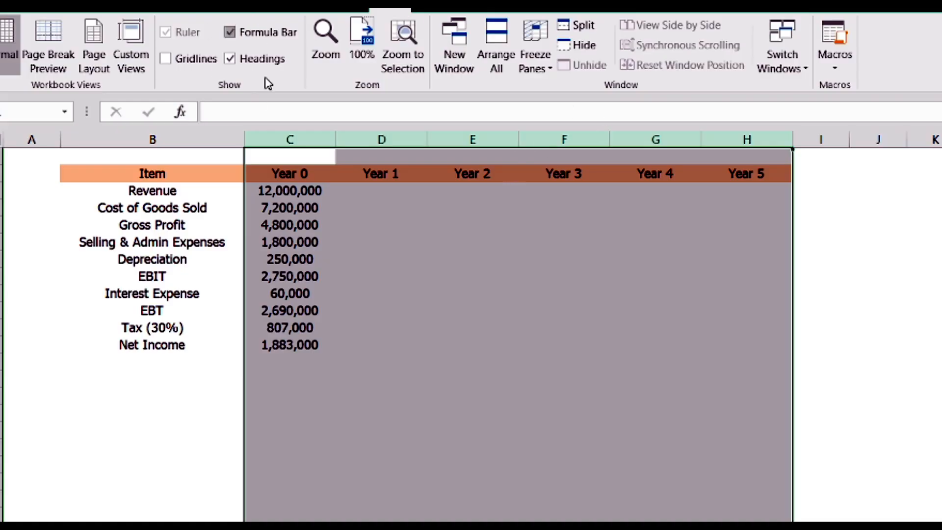
left_click(899, 271)
left_click(564, 395)
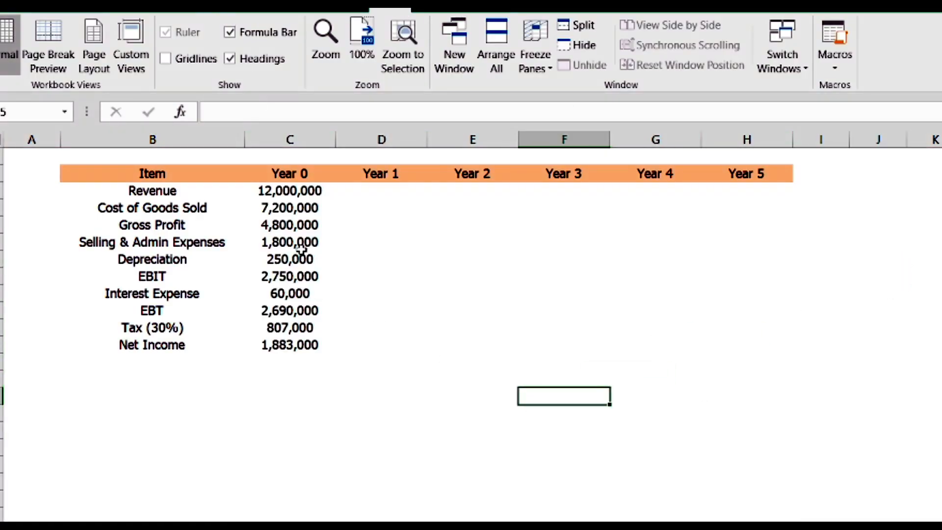
left_click(123, 178)
left_click(797, 324)
left_click(2, 224)
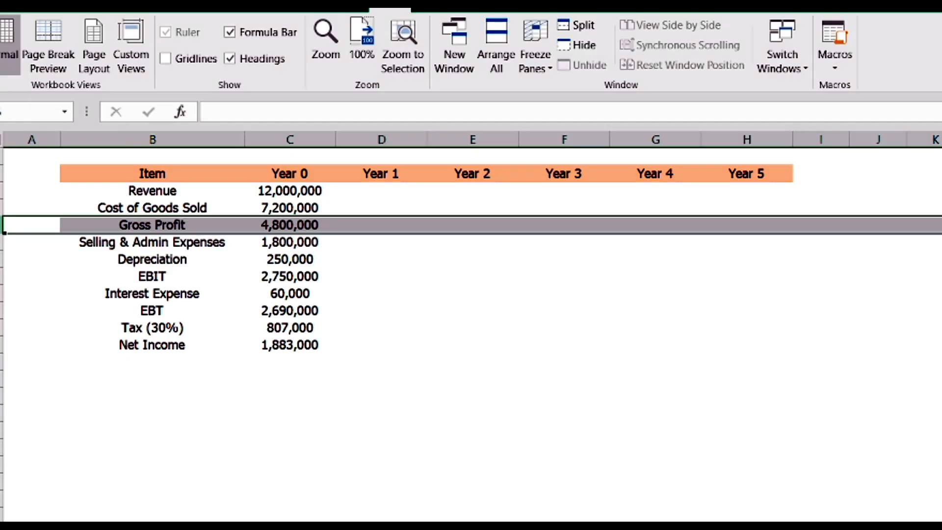
key("ctrl+shift+plus")
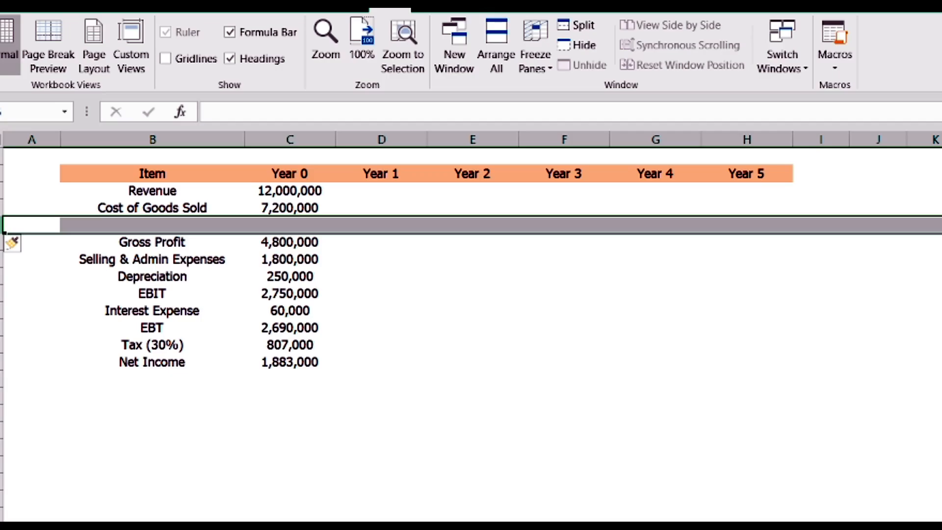
key("ctrl+minus")
- Insert a blank row above Selling & Admin Expenses and another above EBIT
left_click(2, 242)
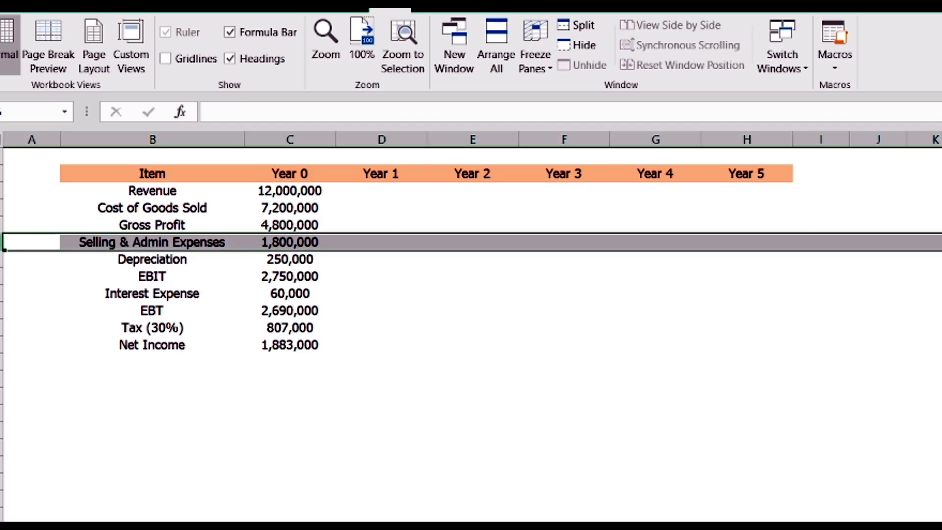
key("ctrl+shift+plus")
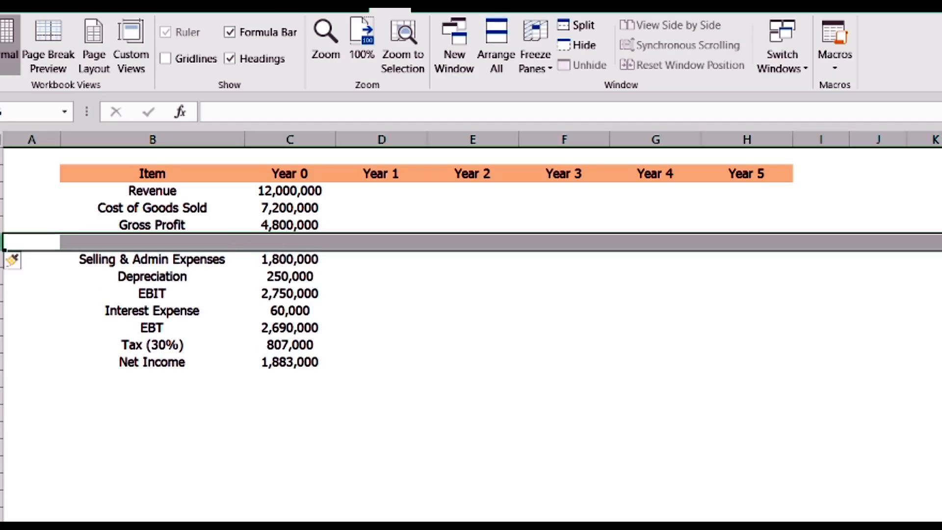
left_click(2, 293)
key("ctrl+shift+plus")
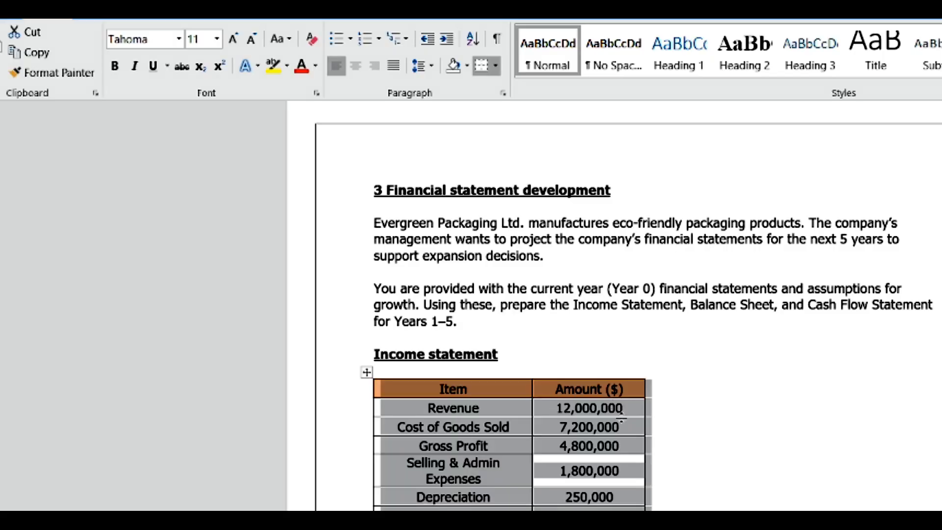
- Check the Word assumptions, switch to the Excel workbook, and calculate Year 0 Cost of Goods Sold in C5 as =C4*60%
scroll(622, 414, "down", 5)
scroll(631, 402, "down", 10)
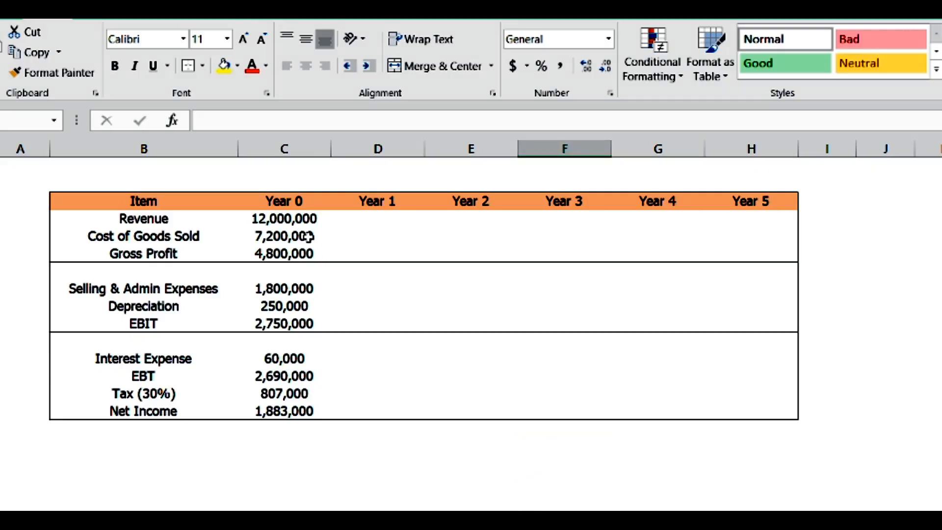
left_click(312, 236)
type("=")
key("Up")
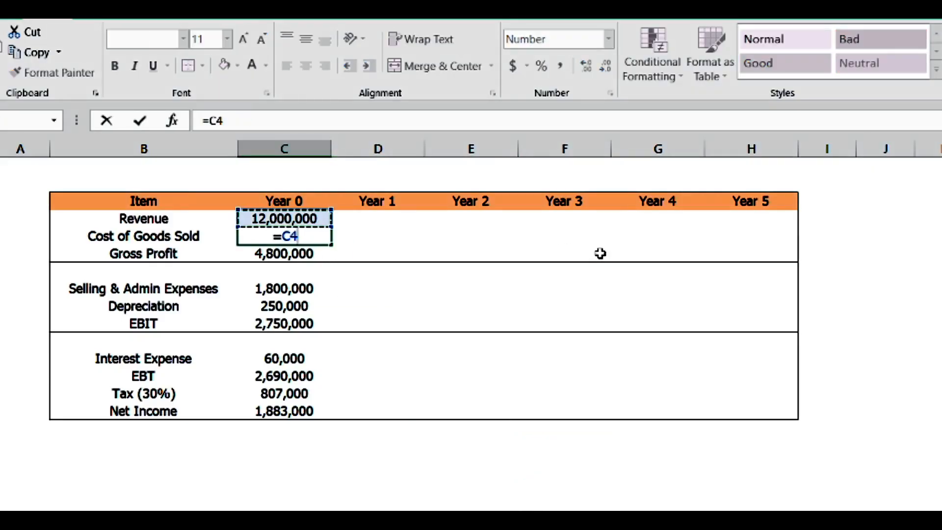
type("*60%")
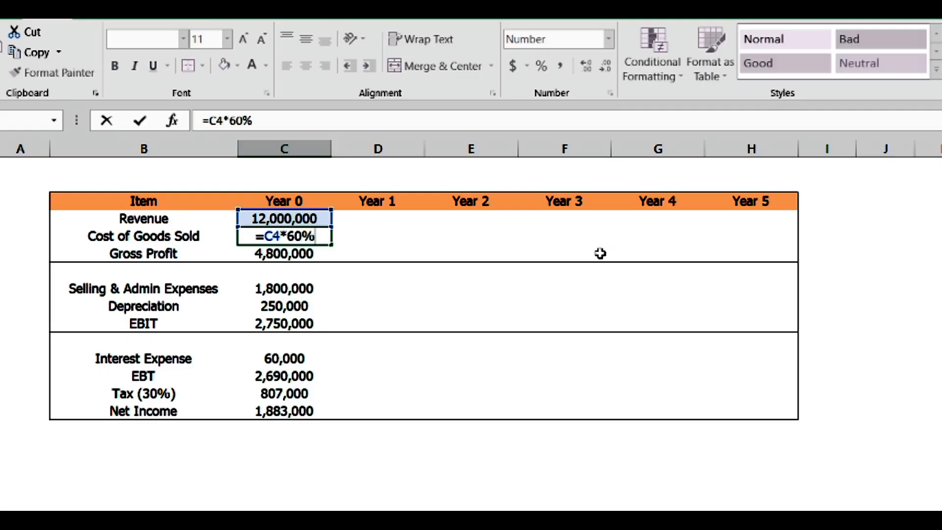
key("Return")
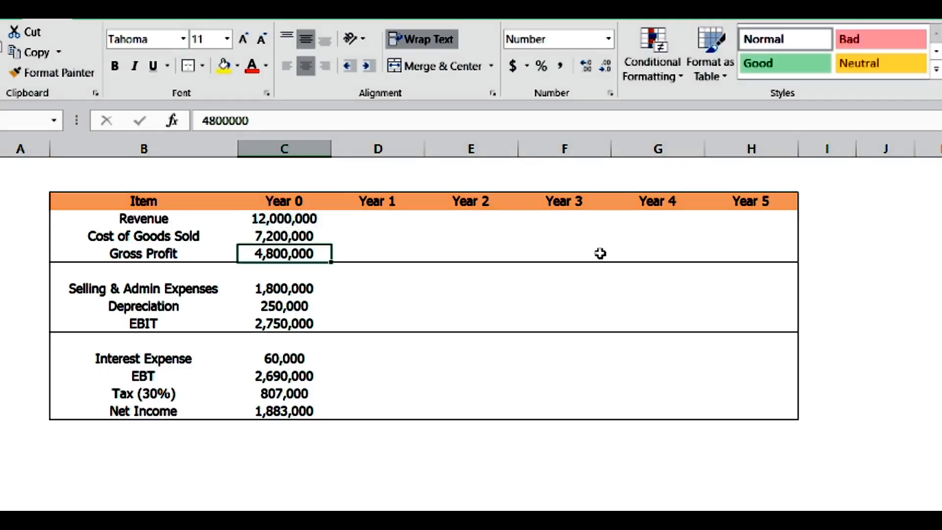
- Calculate Year 0 Gross Profit in C6 as revenue minus cost of goods sold, =C4-C5
type("=")
key("Up")
key("Up")
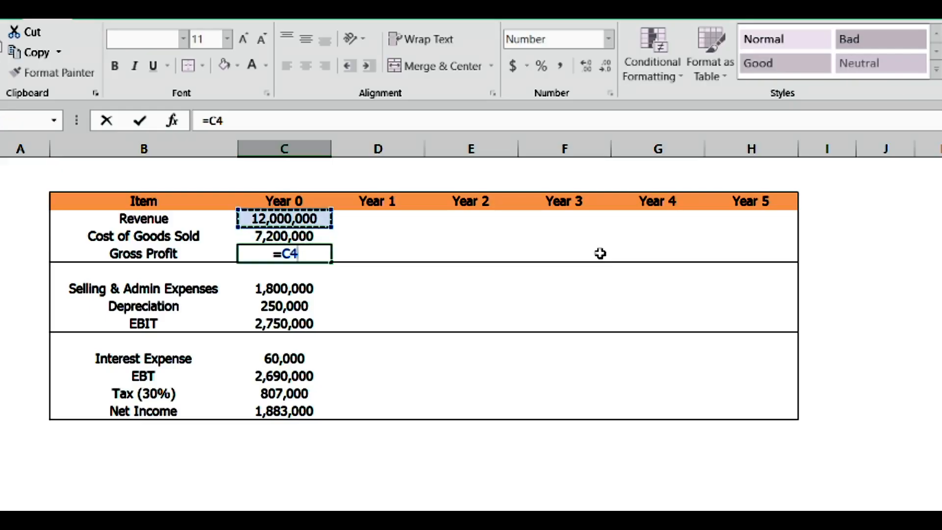
type("-")
key("Up")
key("Return")
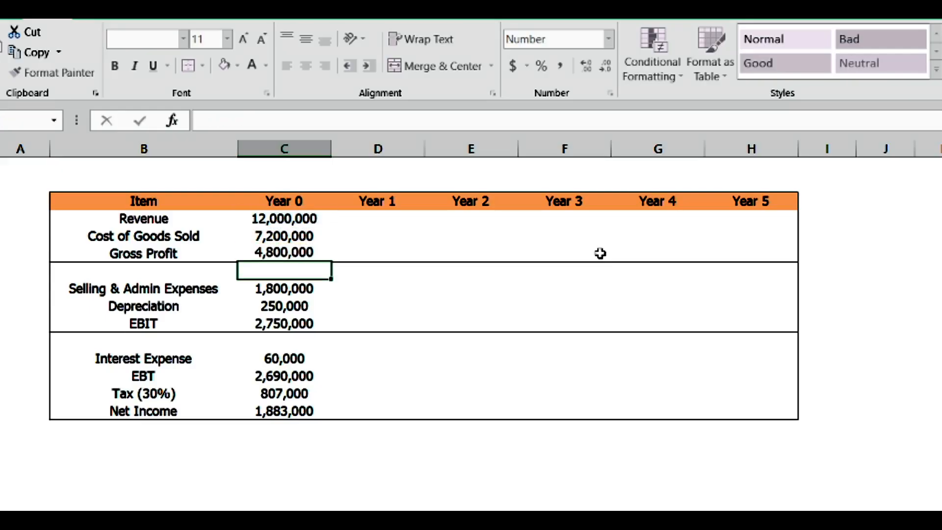
- Fill the Cost of Goods Sold and Gross Profit formulas across from Year 0 through Year 5
left_click(296, 239)
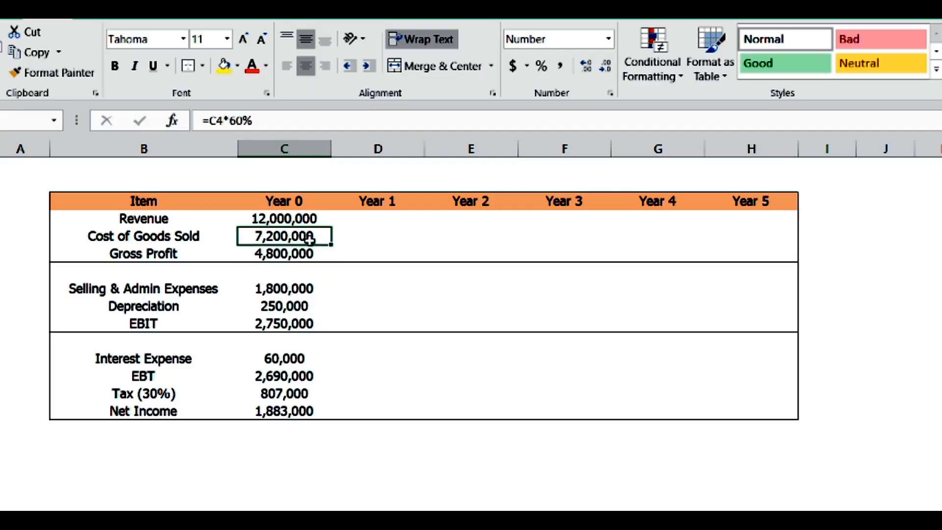
left_click_drag(331, 243, 765, 272)
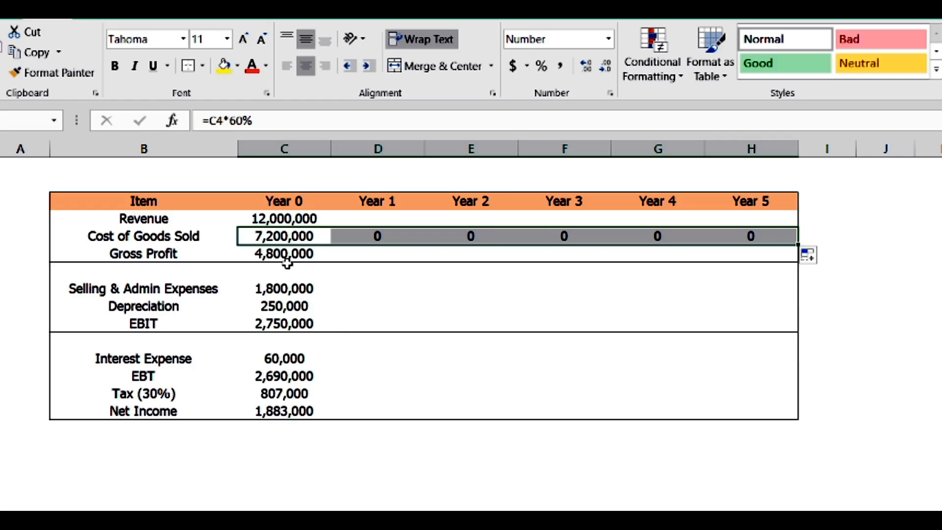
left_click(310, 260)
left_click_drag(331, 263, 757, 280)
left_click(832, 418)
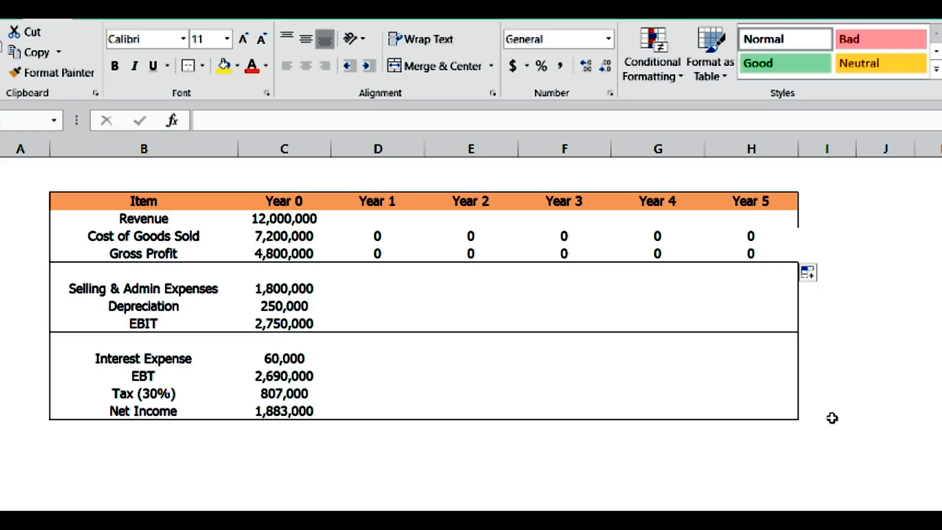
- Calculate Year 0 Selling & Admin Expenses in C8 as 15% of revenue, =C4*15%
left_click(304, 288)
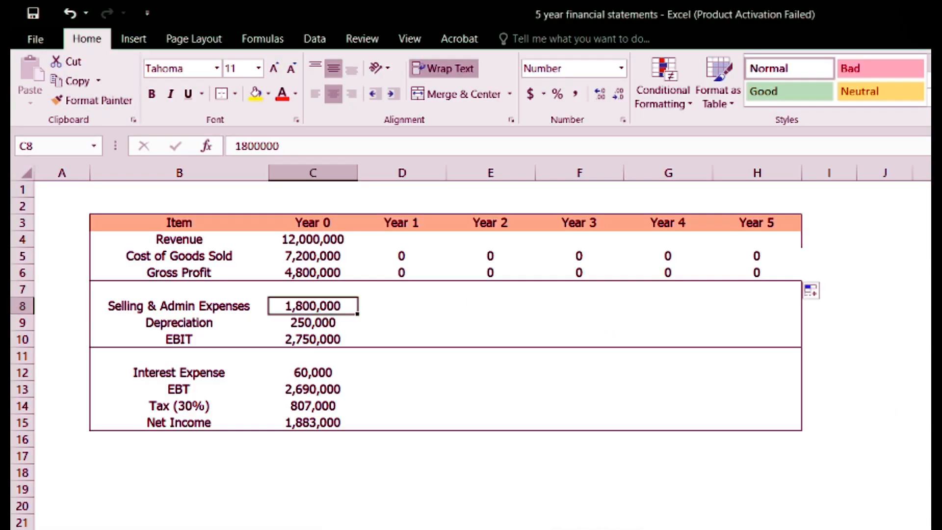
left_click(420, 483)
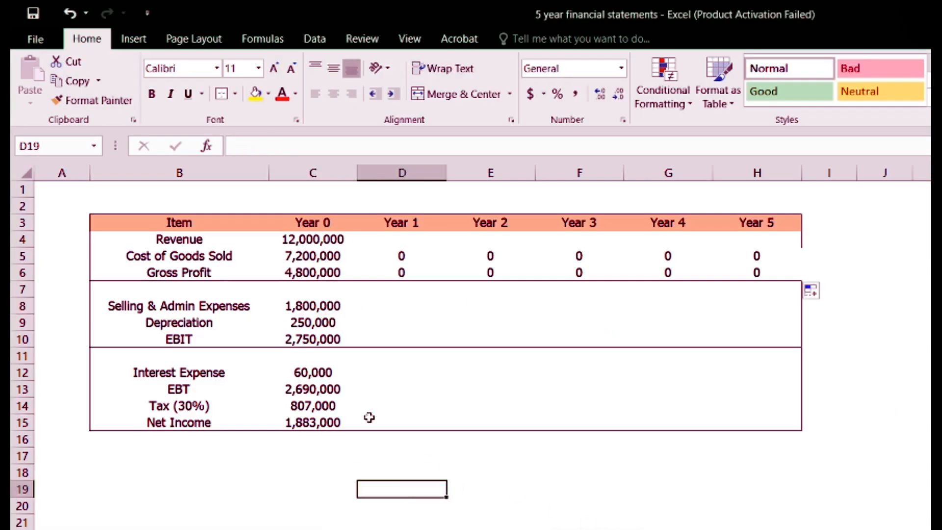
left_click(336, 309)
type("=")
key("Up")
key("Up")
key("Up")
key("Up")
type("+")
key("BackSpace")
type("*15%")
key("Return")
- Fill the Selling & Admin Expenses formula from C8 across through Year 5
left_click(329, 302)
left_click(361, 310)
left_click(326, 310)
left_click_drag(245, 223, 553, 220)
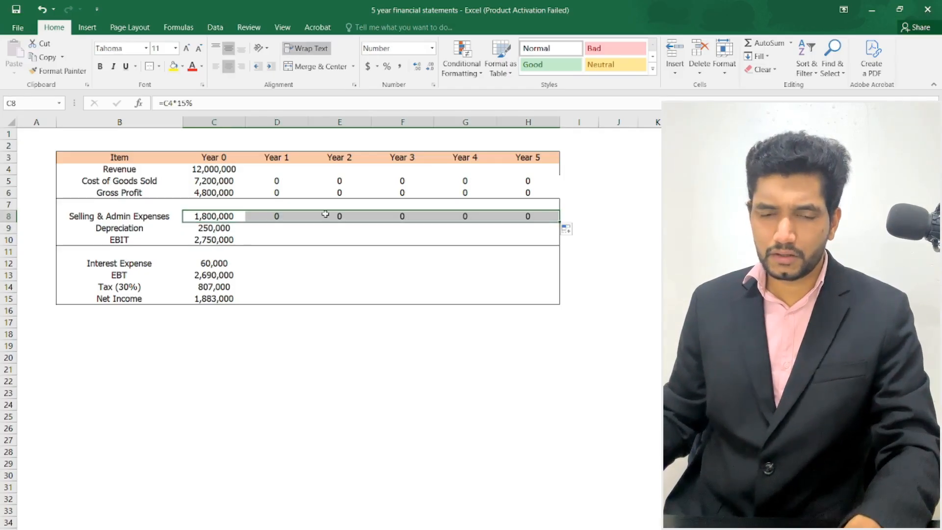
double_click(214, 239)
key("Return")
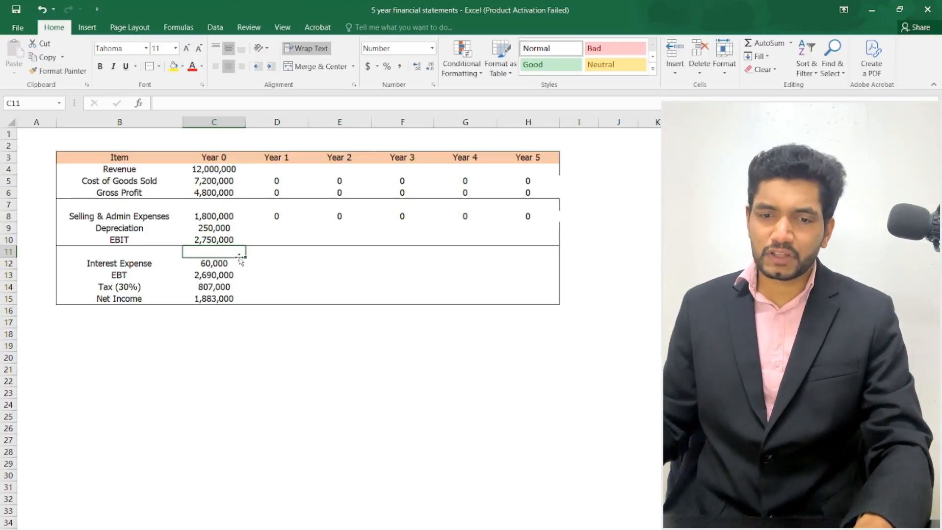
left_click(281, 267)
left_click(199, 229)
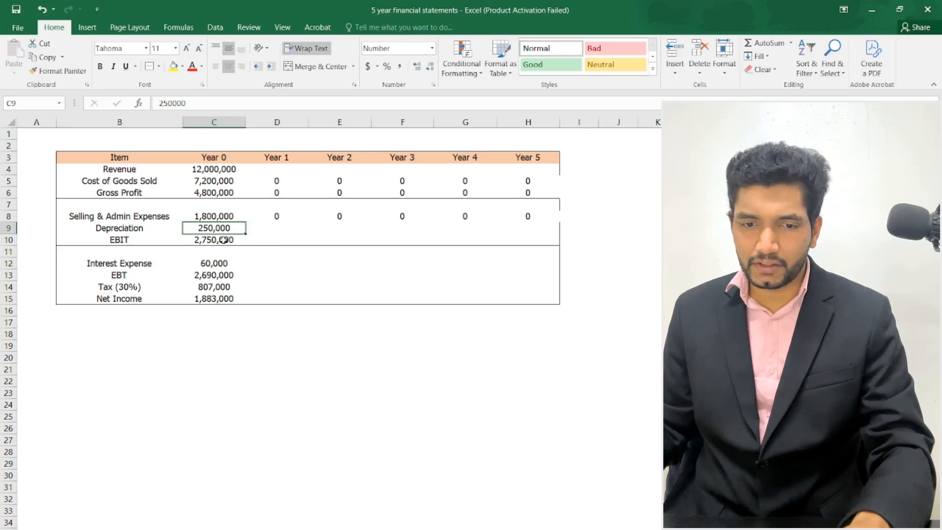
- Calculate Year 0 EBIT in C10 as gross profit less selling & admin expenses and depreciation, =C6-C8-C9
left_click(225, 241)
type("=")
key("Up")
key("Up")
key("Up")
key("Up")
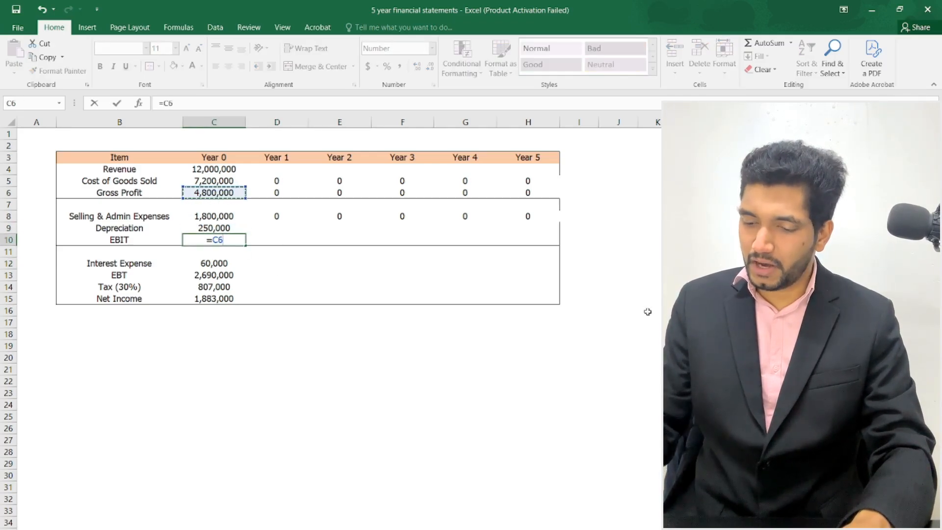
type("-")
key("Up")
key("Up")
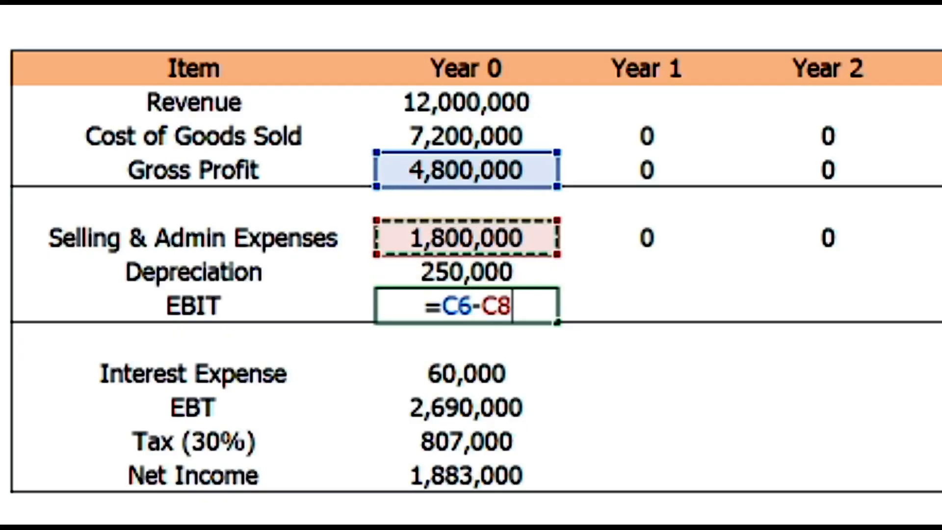
type("-")
key("Up")
key("Return")
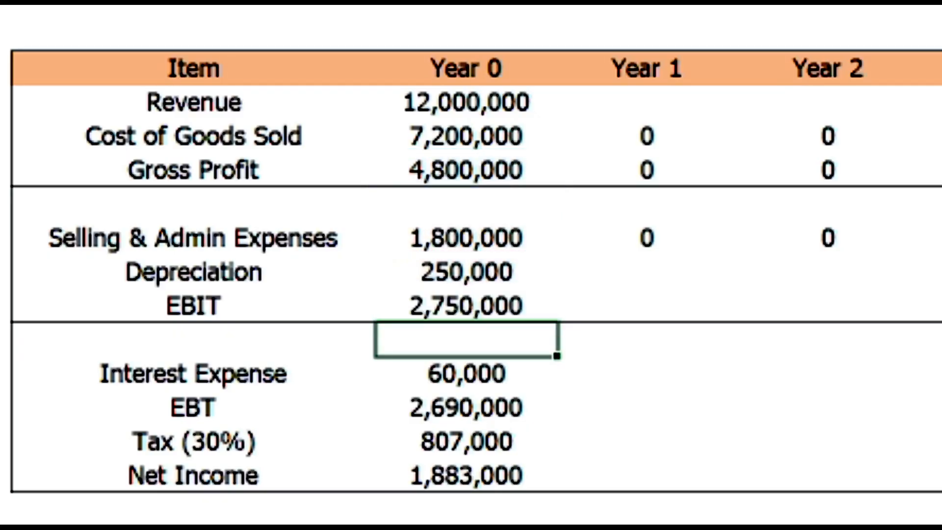
- Fill the EBIT formula from C10 across through Year 5
left_click(447, 307)
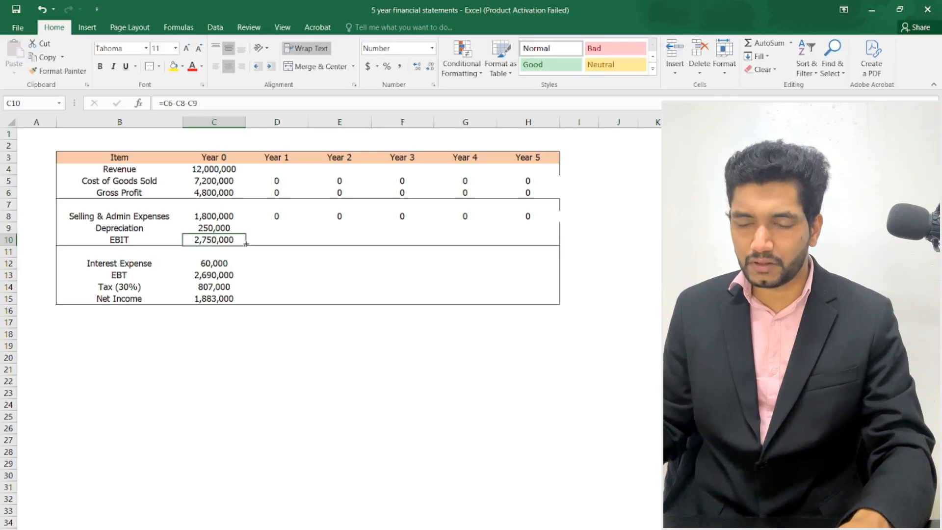
left_click_drag(246, 243, 554, 240)
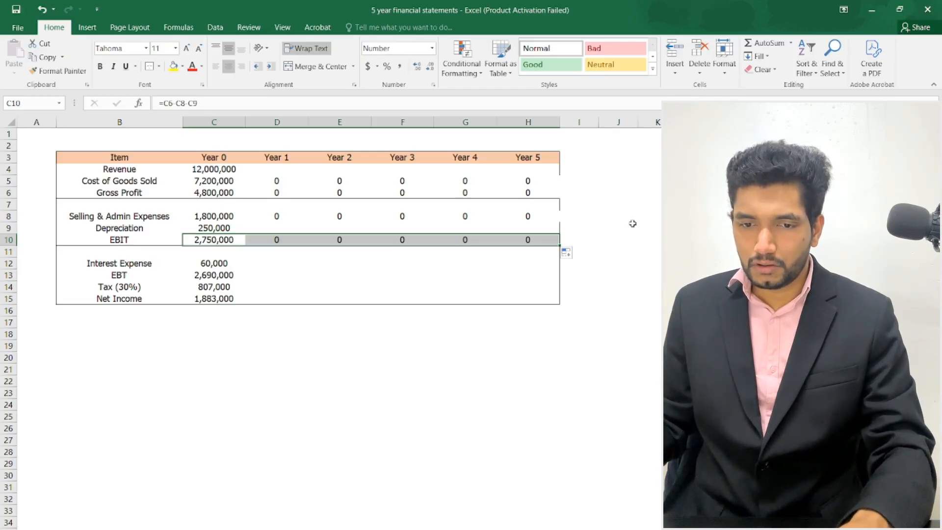
left_click(430, 336)
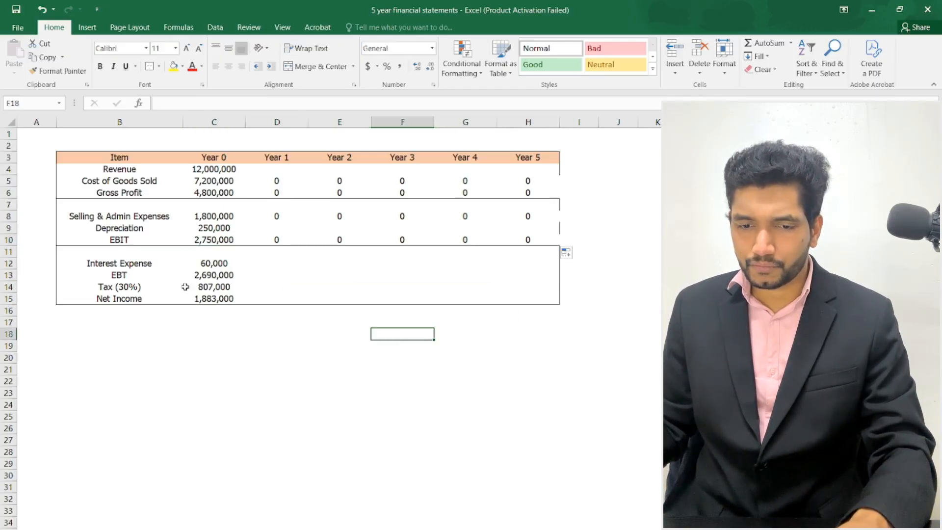
- Check the yearly interest assumption in the Word document, and copy the 60,000 Interest Expense across Year 1 to Year 5 in Excel
left_click(214, 265)
key("alt+Tab")
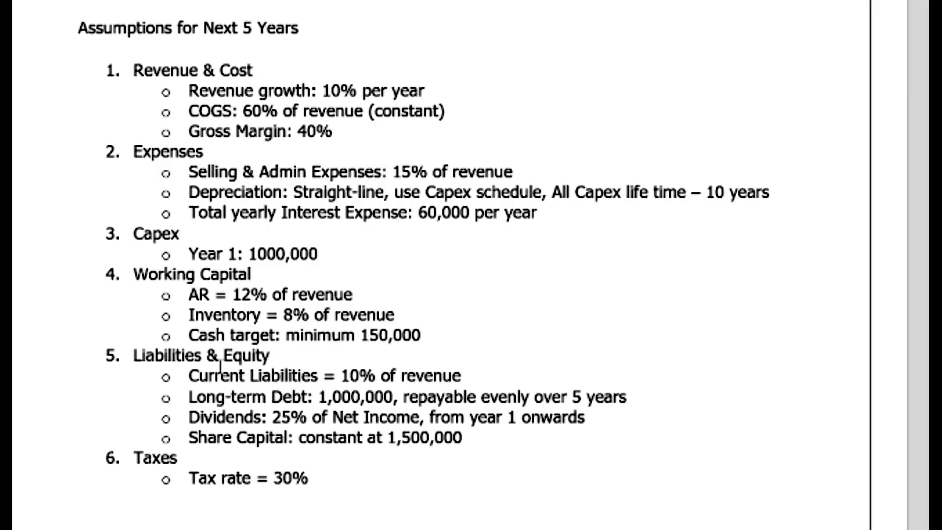
scroll(220, 365, "down", 3)
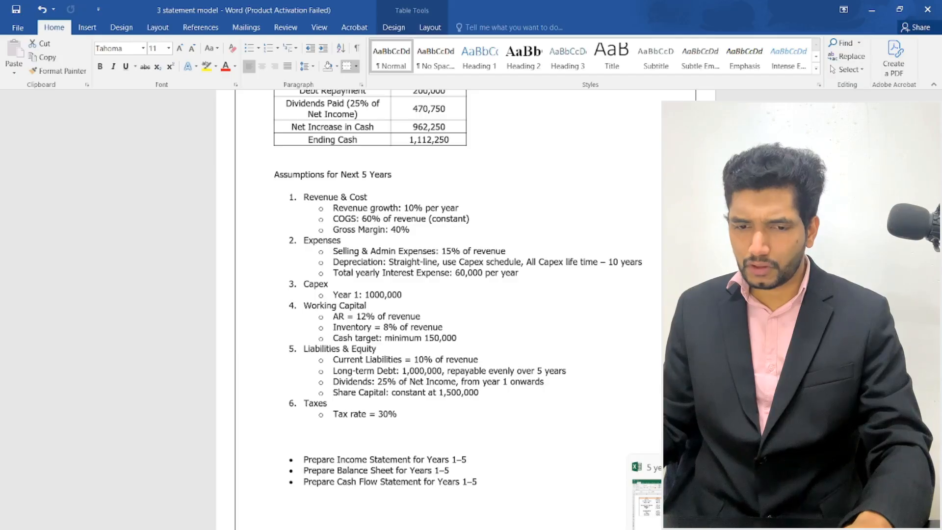
left_click(685, 525)
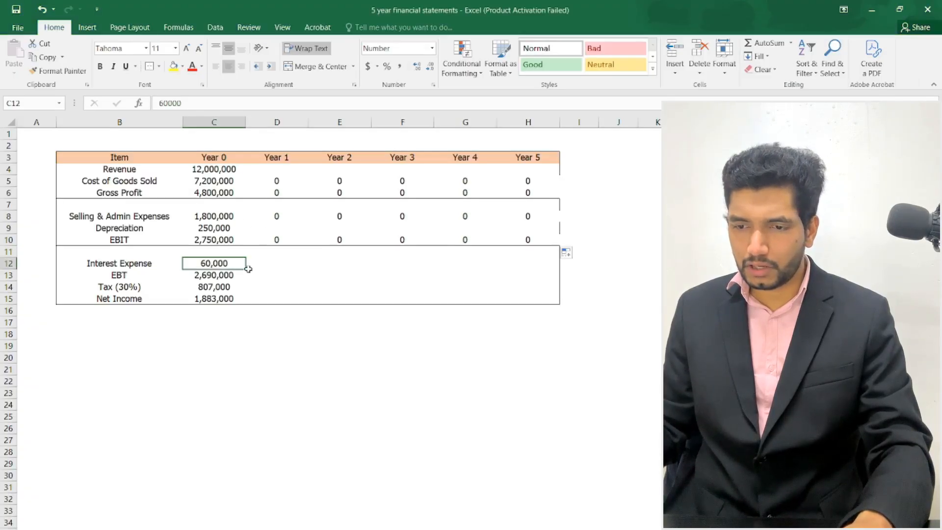
left_click_drag(247, 269, 563, 270)
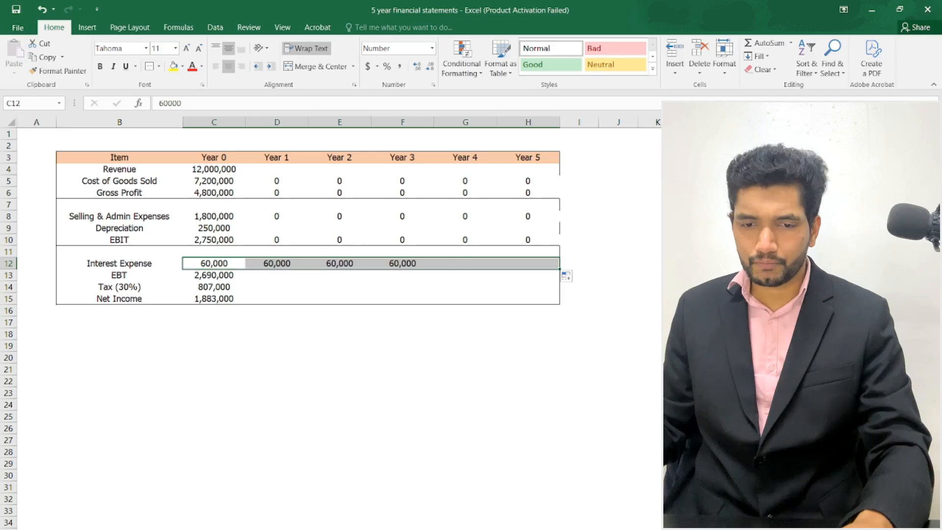
- Calculate Year 0 EBT in C13 as EBIT minus interest expense, =C10-C12, and fill it across through Year 5
key("Down")
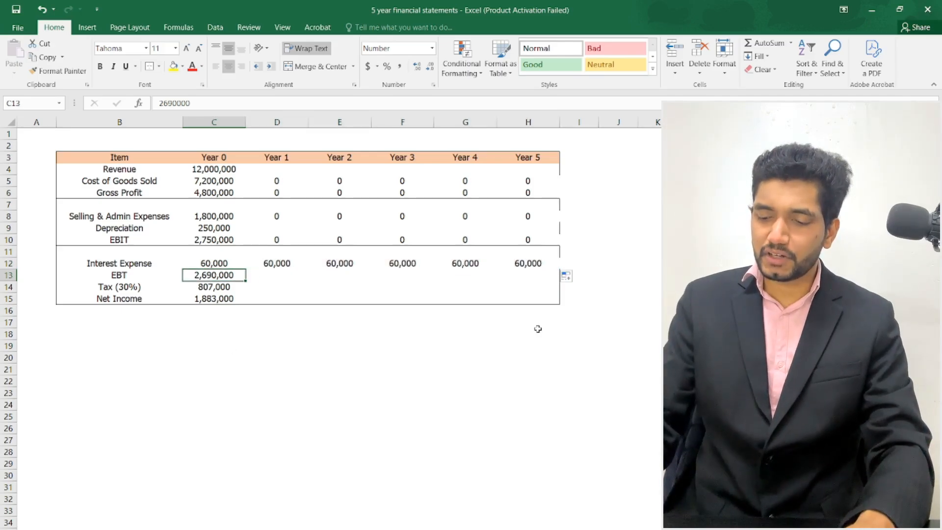
type("=")
key("Up")
key("Up")
key("Up")
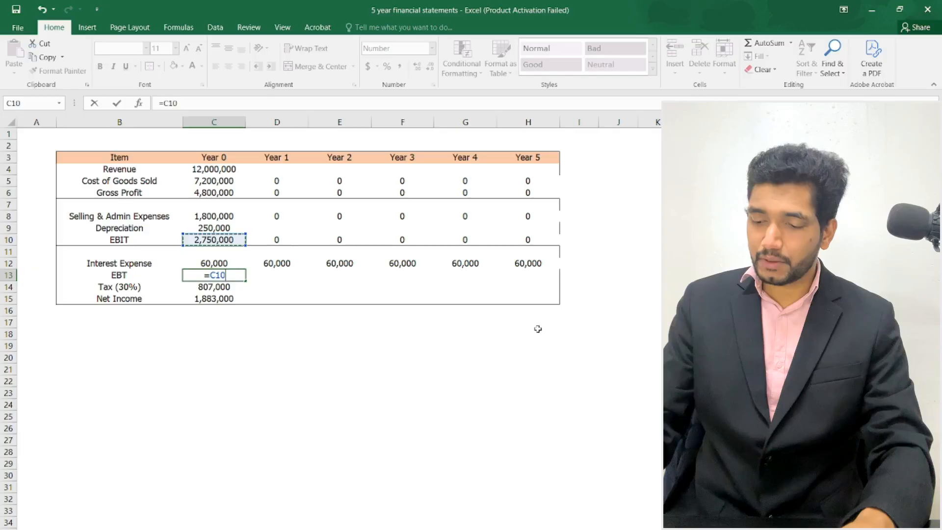
type("-")
key("Up")
key("Return")
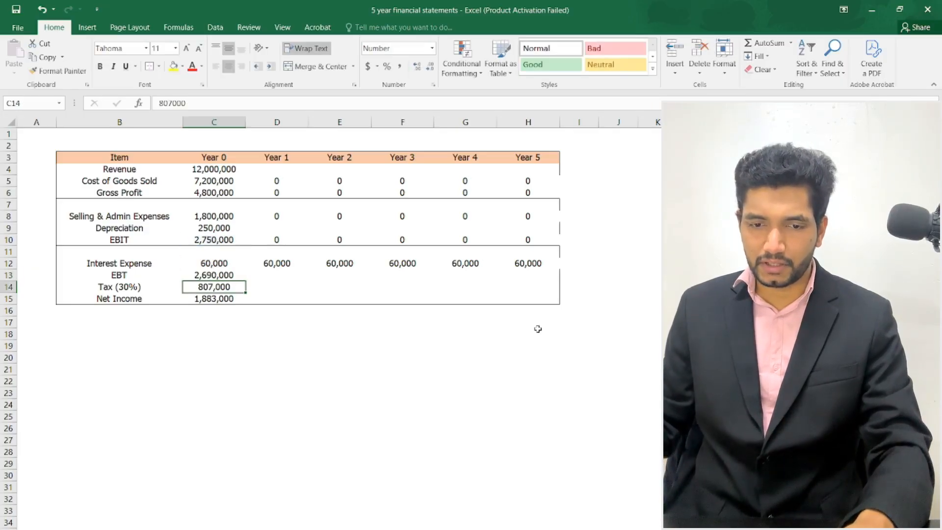
left_click(228, 274)
left_click_drag(245, 281, 556, 280)
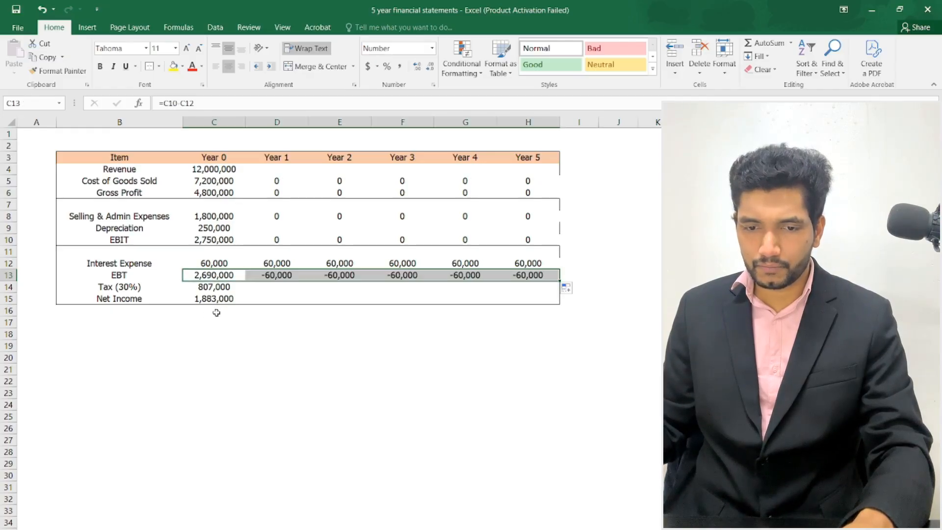
- Calculate Year 0 Tax in C14 as =C13*30% and fill it across through Year 5
left_click(215, 287)
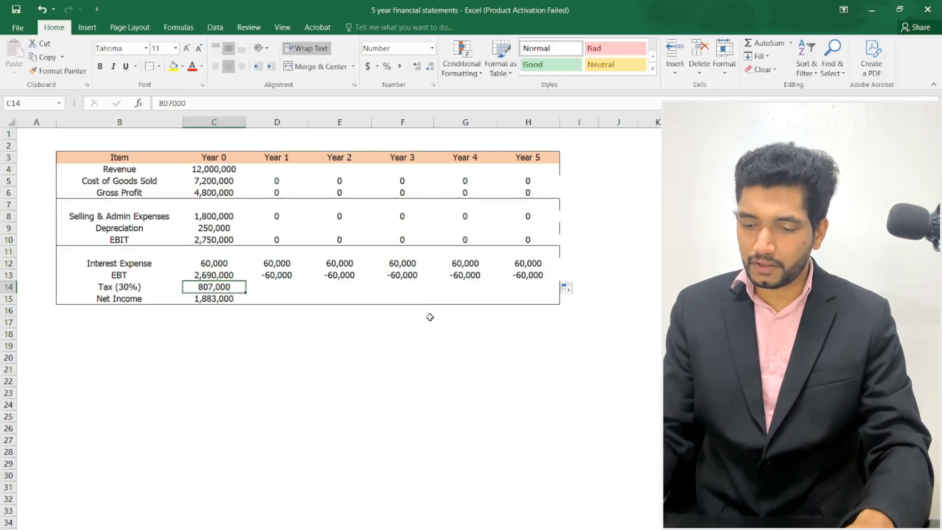
type("=C13")
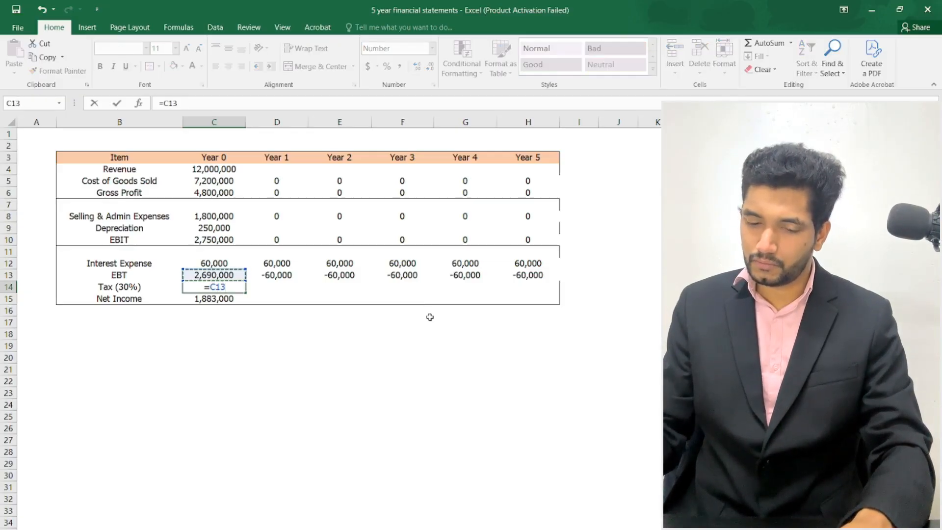
type("*30%")
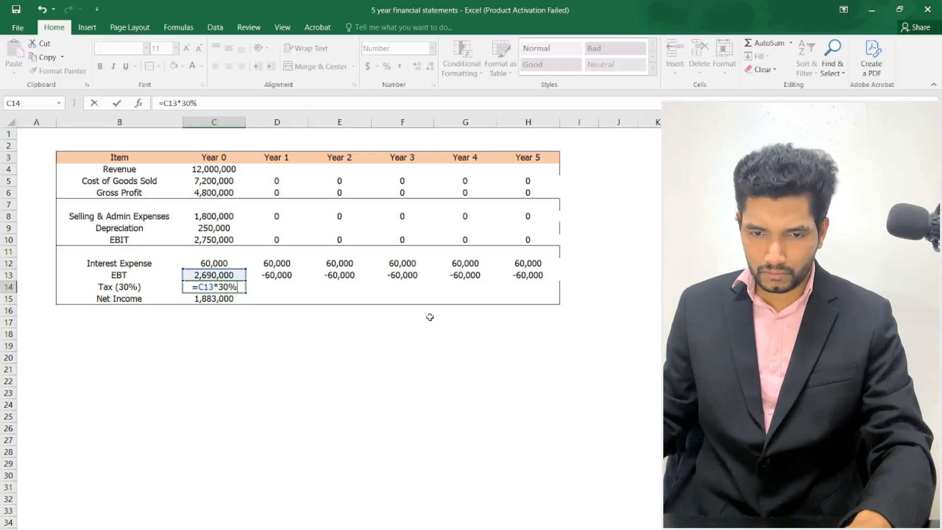
key("Return")
left_click(228, 286)
left_click_drag(245, 291, 557, 310)
left_click(402, 416)
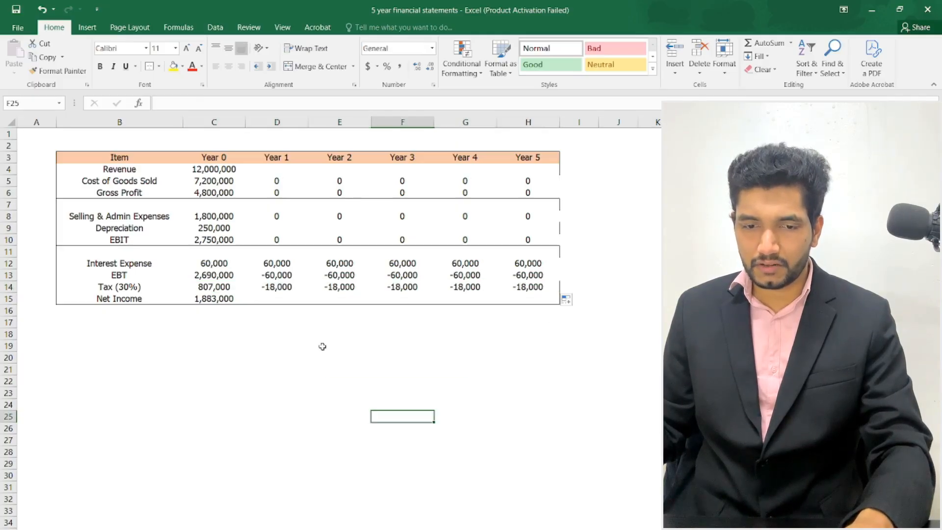
- Calculate Year 0 Net Income in C15 as EBT minus tax, =C13-C14
left_click(250, 303)
left_click(229, 298)
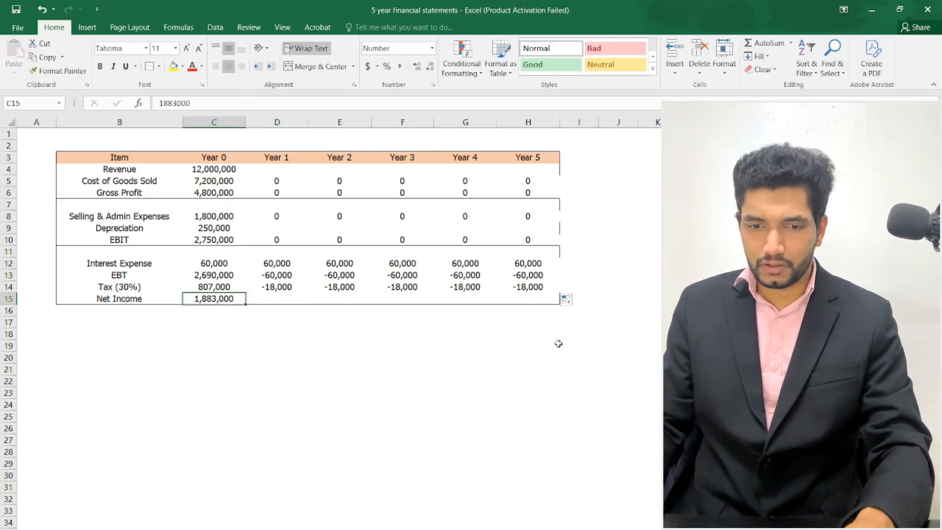
type("=")
key("Up")
key("Up")
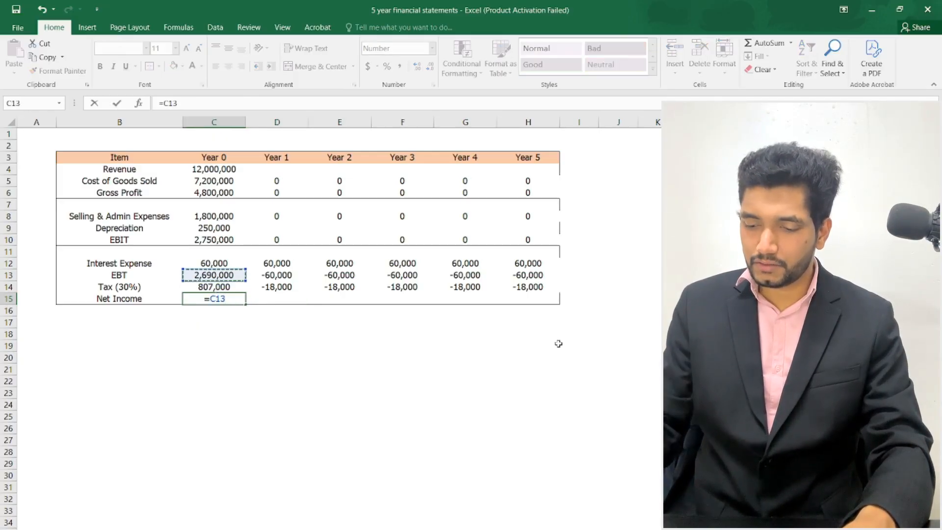
type("-")
key("Up")
key("Return")
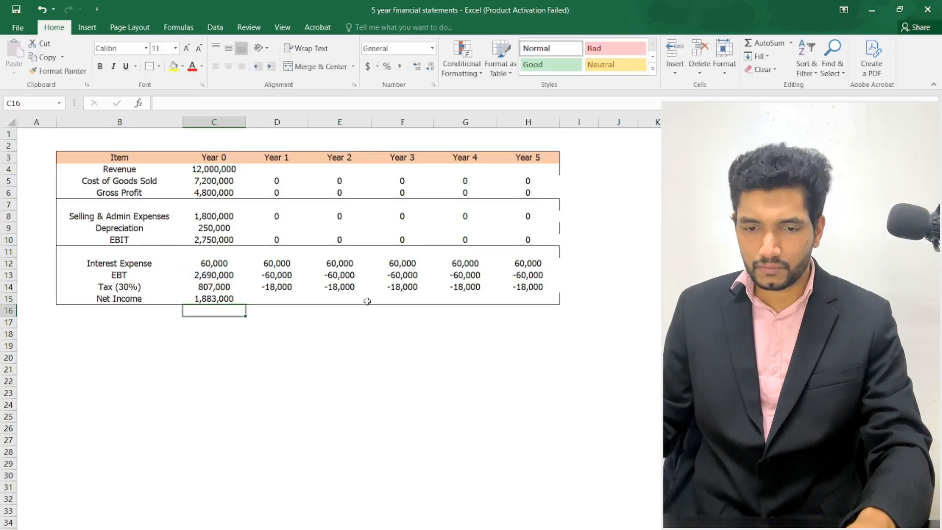
- Fill the Year 0 Net Income formula across row 15 through Year 5
left_click(208, 299)
left_click_drag(245, 305, 558, 304)
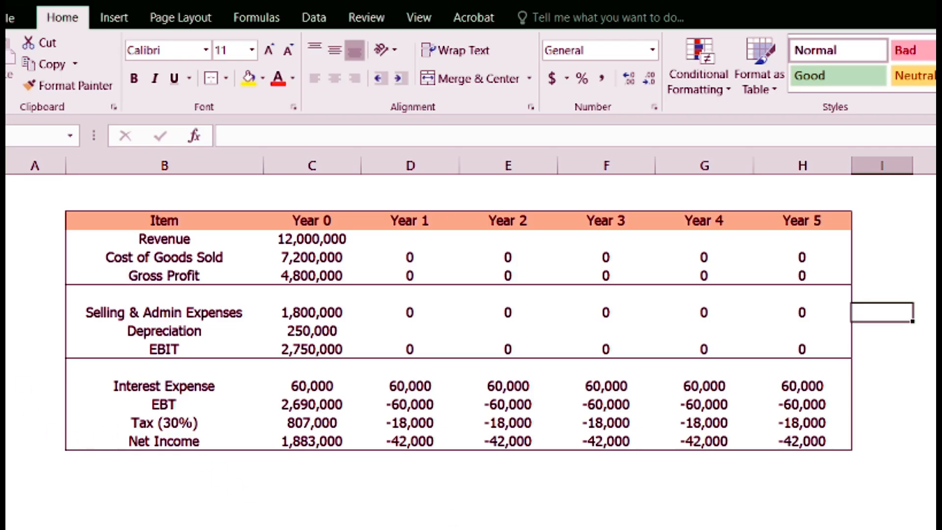
left_click(410, 529)
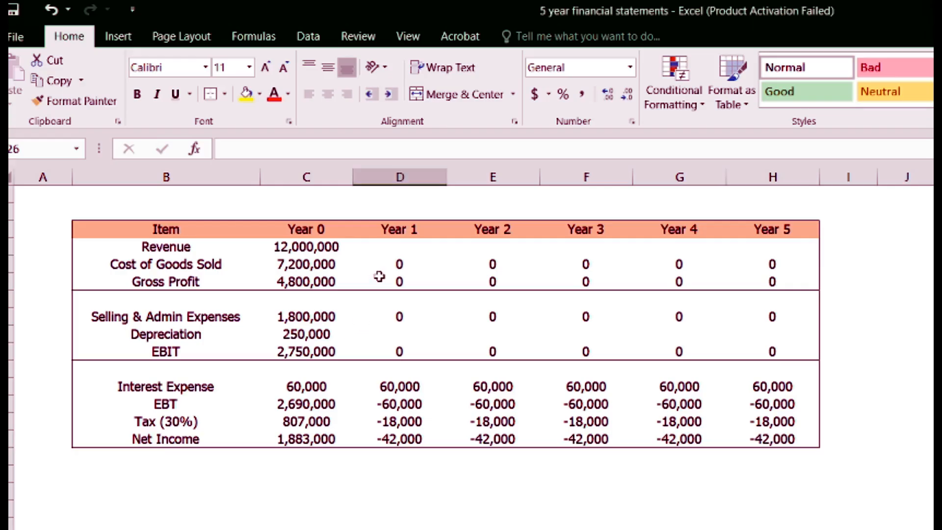
- Calculate Year 1 Revenue in D4 with 10% growth over Year 0, =C4*1.1
left_click(393, 259)
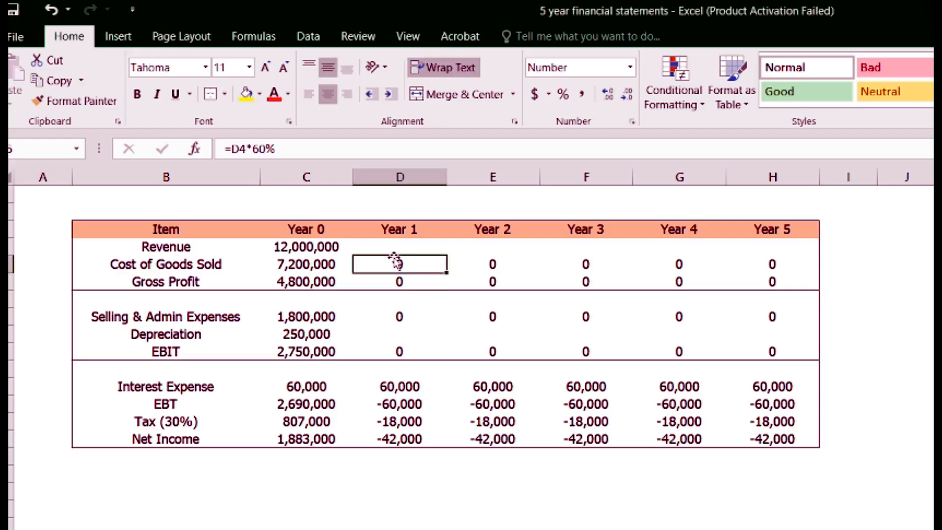
left_click(406, 241)
type("=")
key("Left")
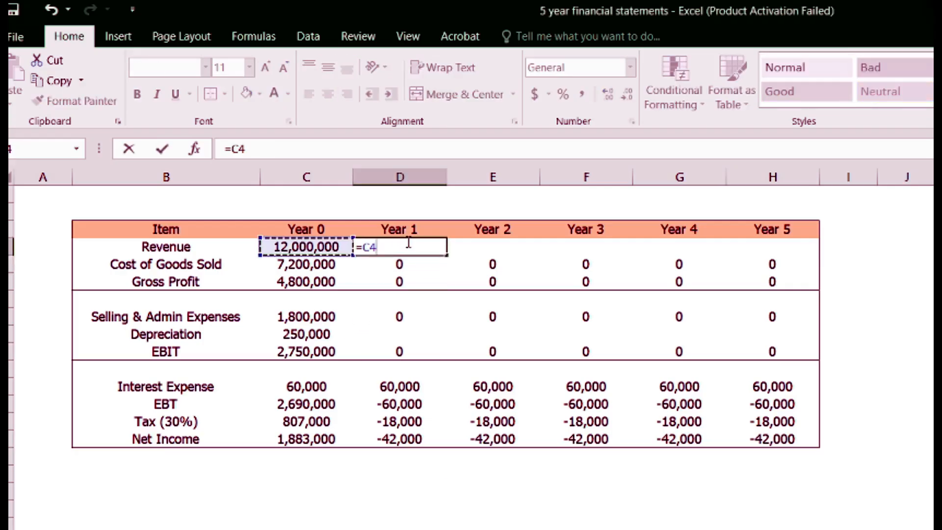
type("*")
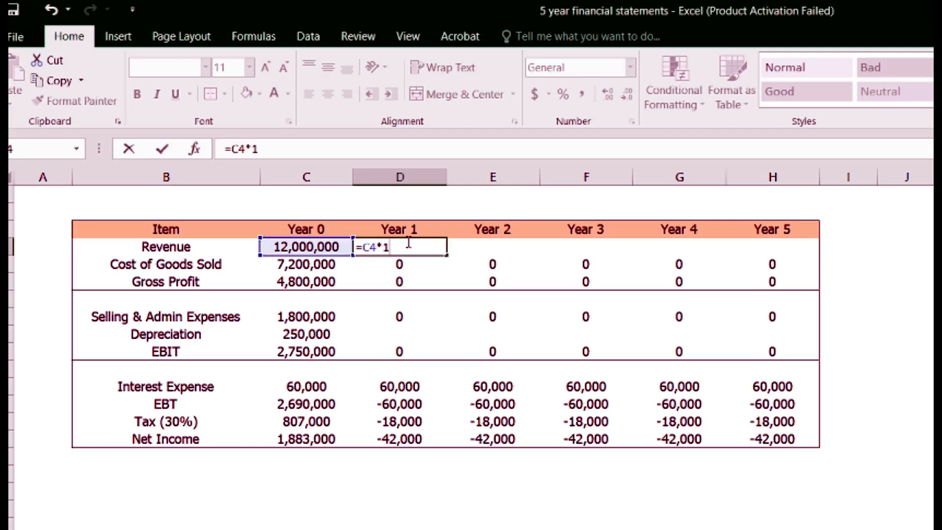
key("Return")
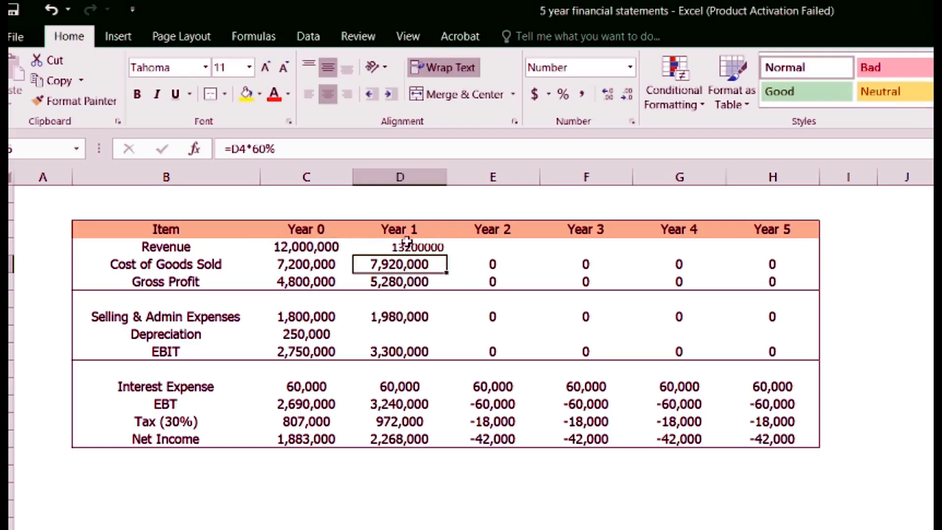
- Fill the Year 1 Revenue formula across through Year 5 and apply the Cost of Goods Sold row's formatting to the revenue cells
left_click(417, 243)
left_click_drag(448, 255, 782, 246)
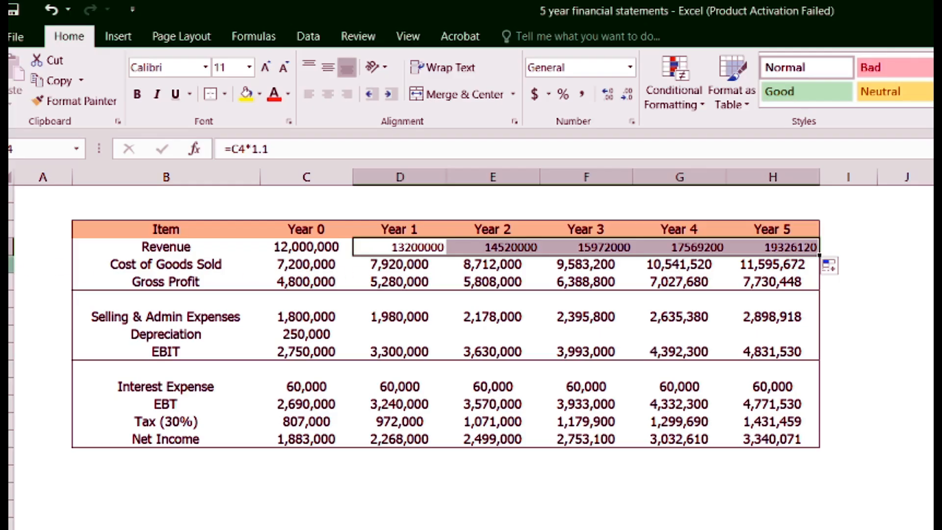
left_click(10, 264)
left_click(74, 100)
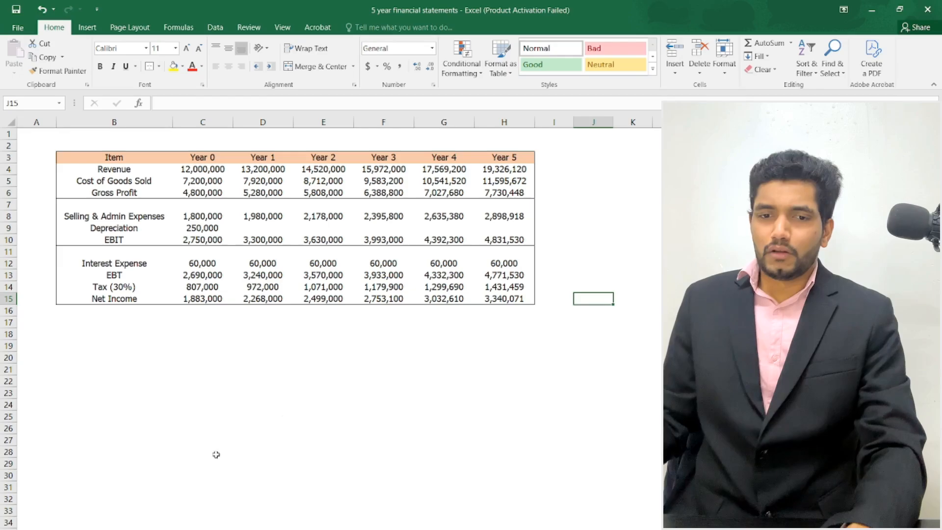
- Open the blank worksheet for the balance sheet, copy the Year 0 Balance sheet table from the Word document, and return to Excel
left_click(316, 463)
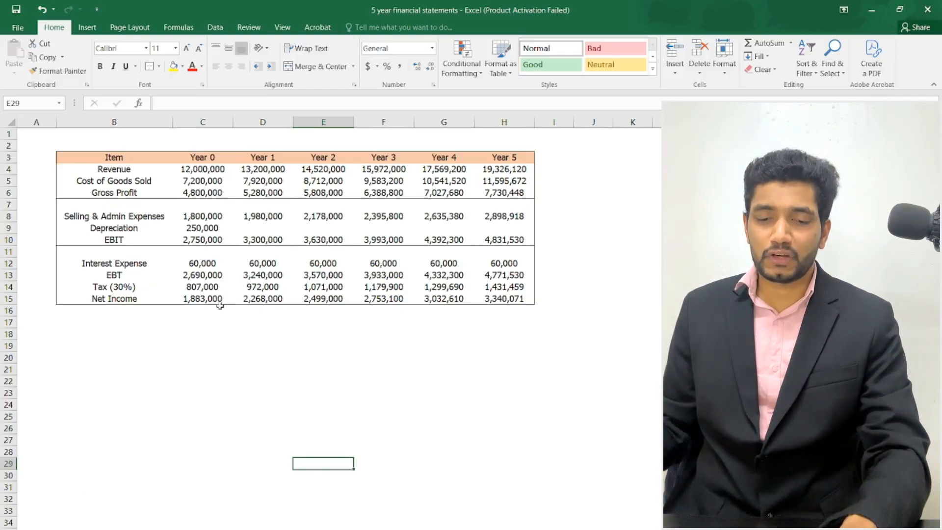
left_click(148, 529)
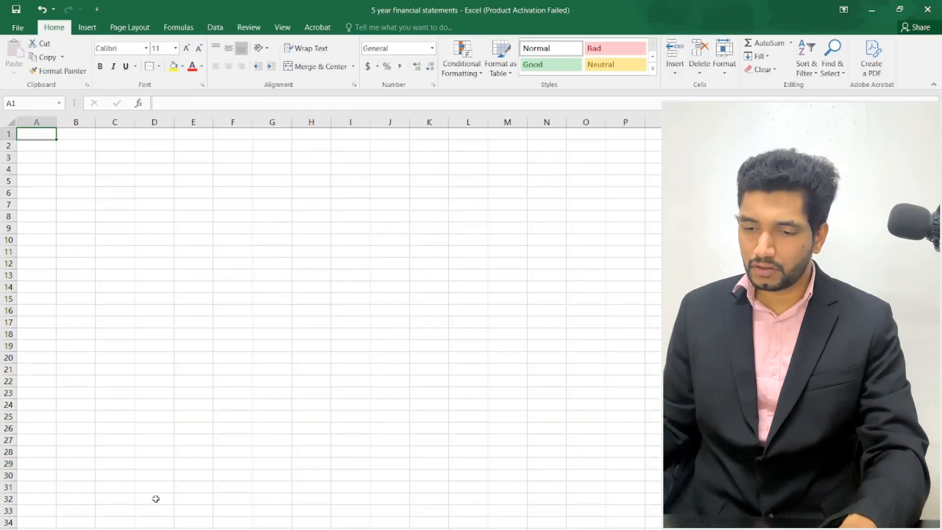
key("alt+Tab")
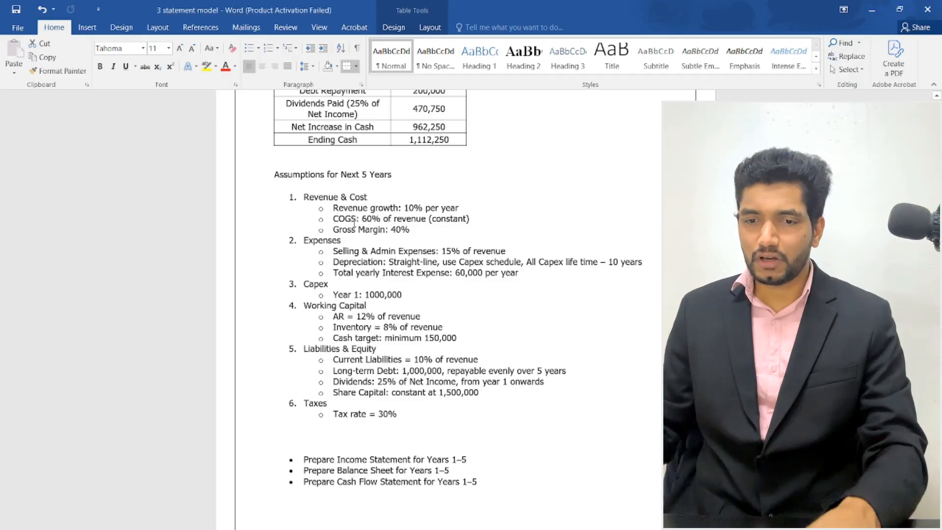
scroll(354, 222, "up", 5)
scroll(353, 222, "down", 4)
scroll(376, 222, "up", 12)
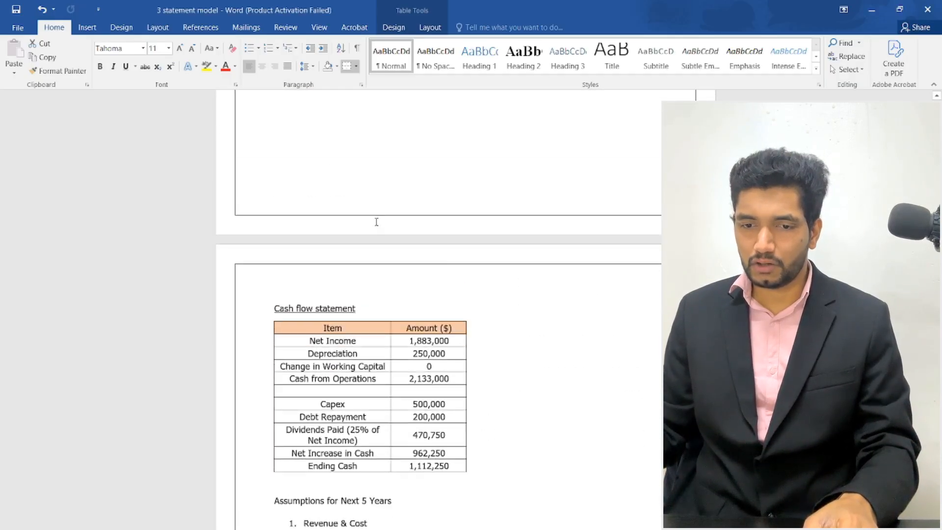
scroll(376, 222, "up", 3)
left_click_drag(295, 235, 590, 313)
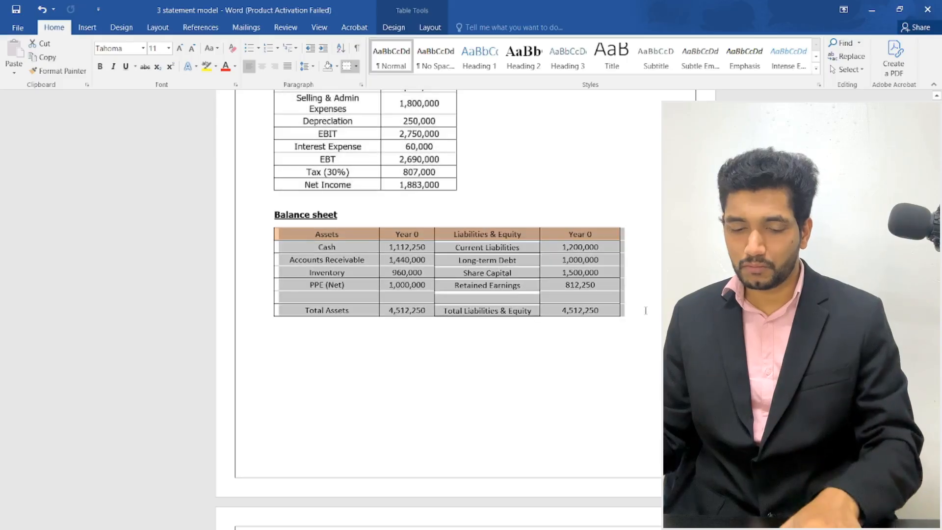
key("ctrl+c")
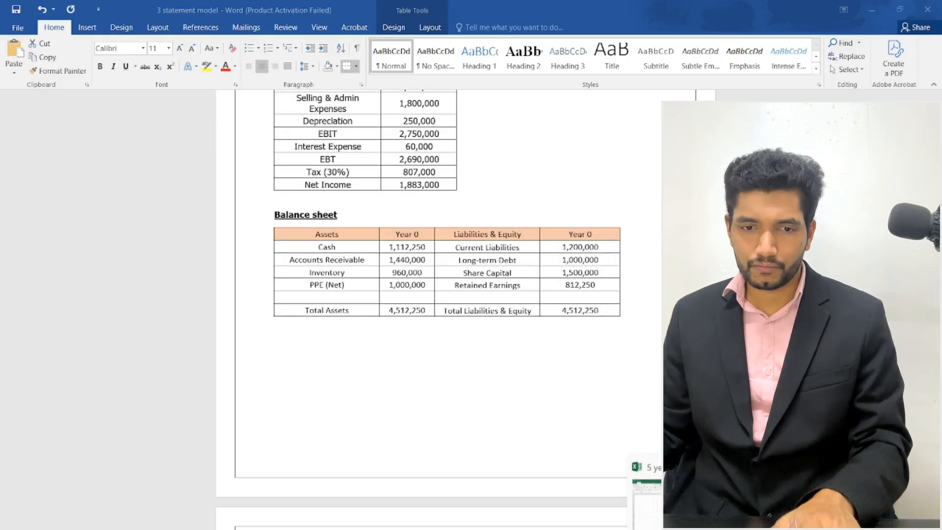
left_click(691, 525)
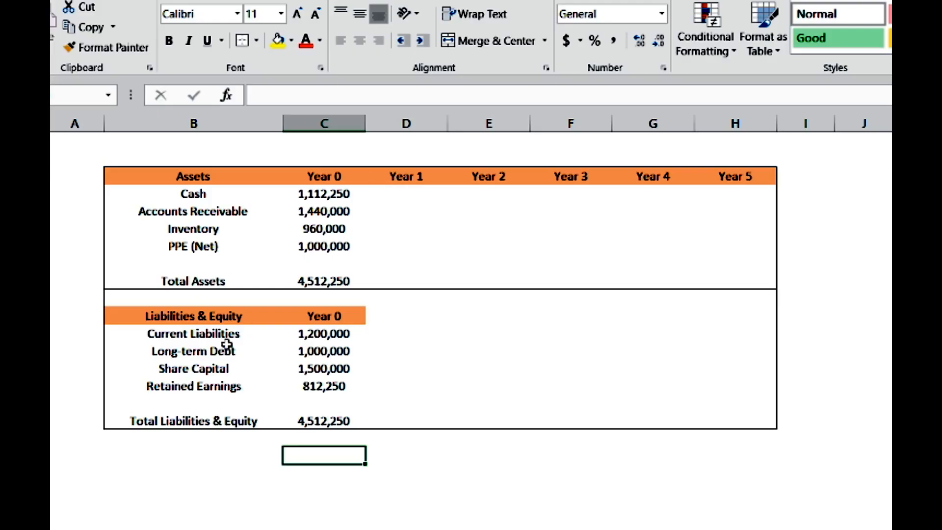
- Add a balance check in C20 that subtracts Year 0 Total Liabilities & Equity from Total Assets, =C9-C17
left_click(321, 497)
key("Up")
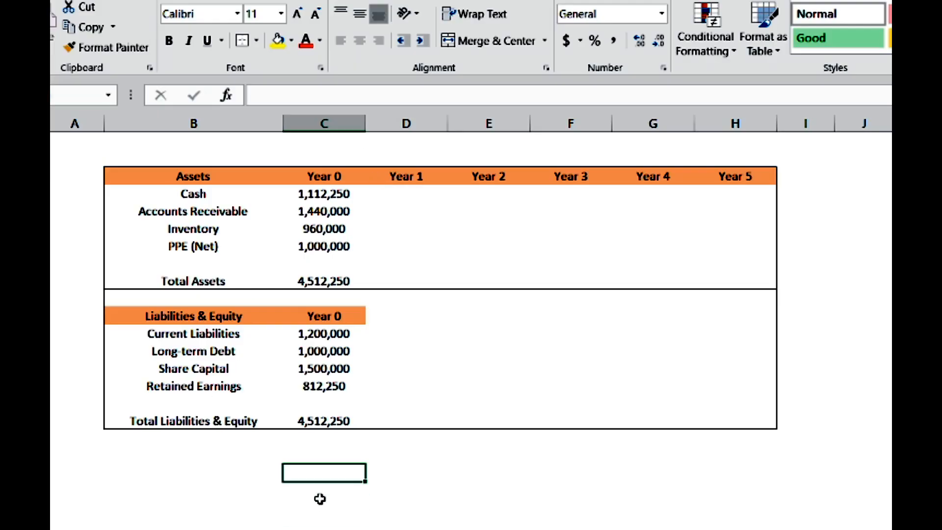
type("=")
key("Up")
key("Up")
key("Up")
key("Up")
key("Up")
key("Up")
key("Up")
key("Up")
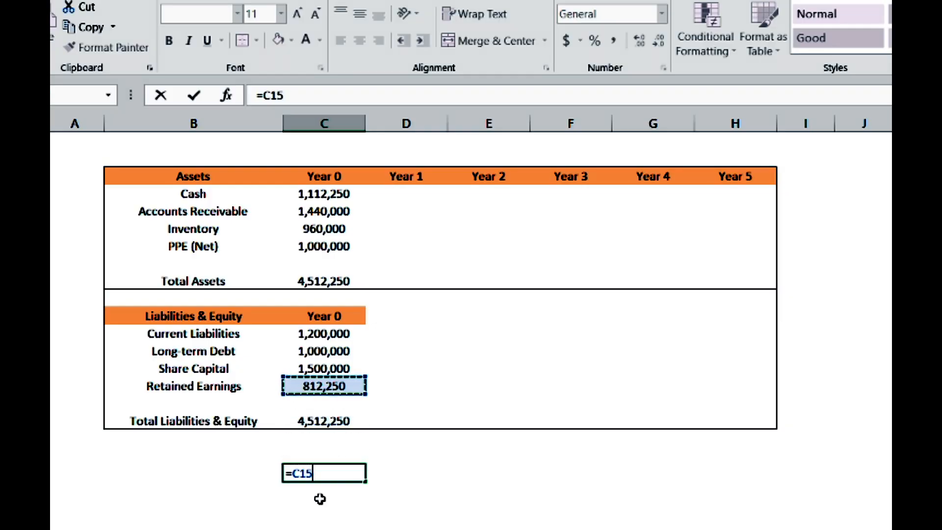
key("Up")
key("Up")
key("Up")
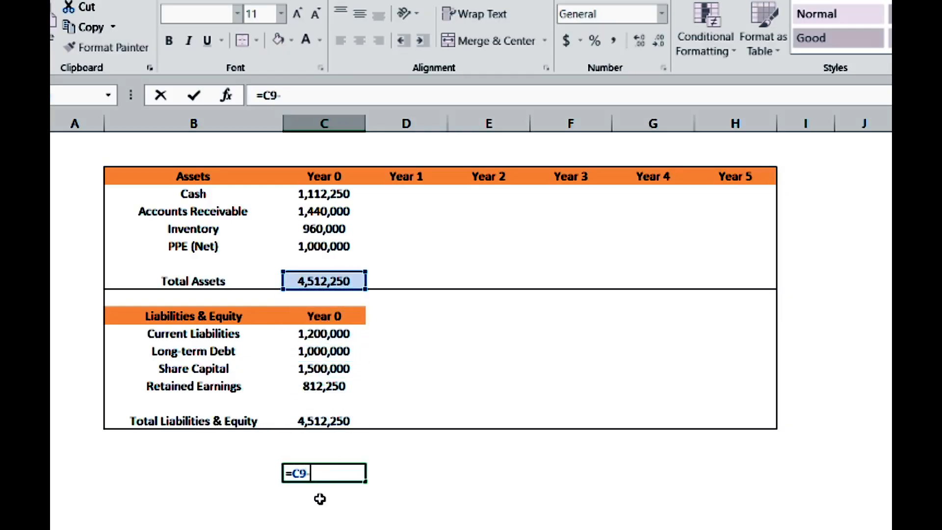
type("-")
key("Up")
key("Up")
key("Up")
key("Return")
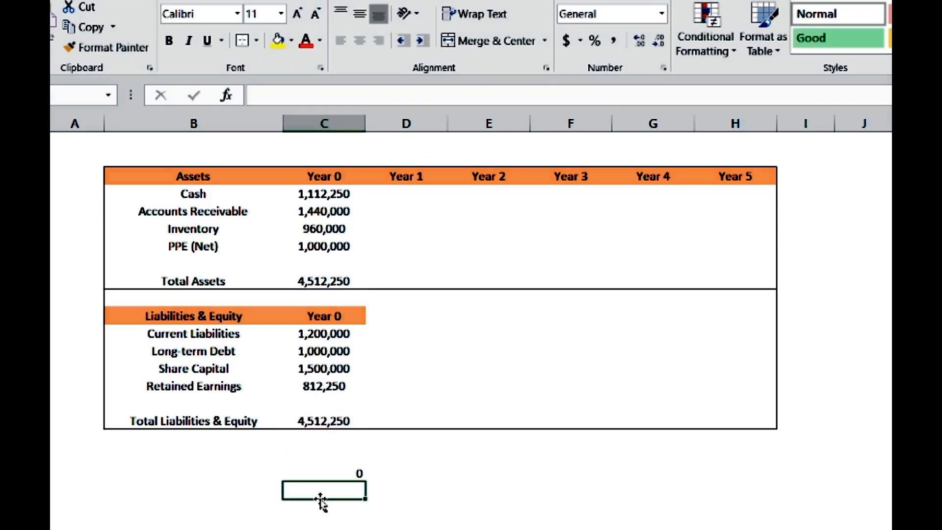
- Fill the balance check in C20 across through Year 5 and centre the results
left_click(320, 474)
left_click_drag(365, 482, 777, 482)
left_click(359, 42)
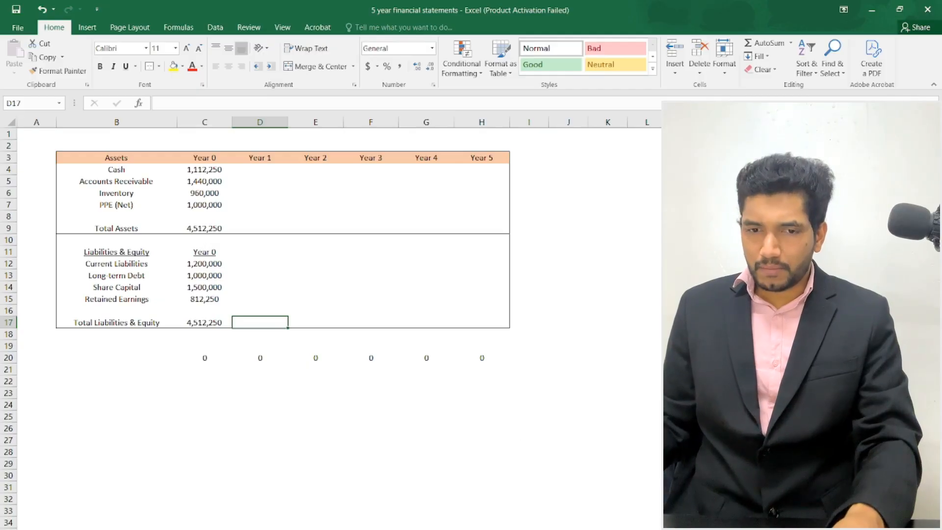
- Calculate Year 1 Accounts Receivable in D5 as 12% of P&L revenue, ='P&L'!D4*12%, and fill it across through Year 5
left_click(633, 510)
left_click(269, 222)
scroll(294, 220, "up", 5)
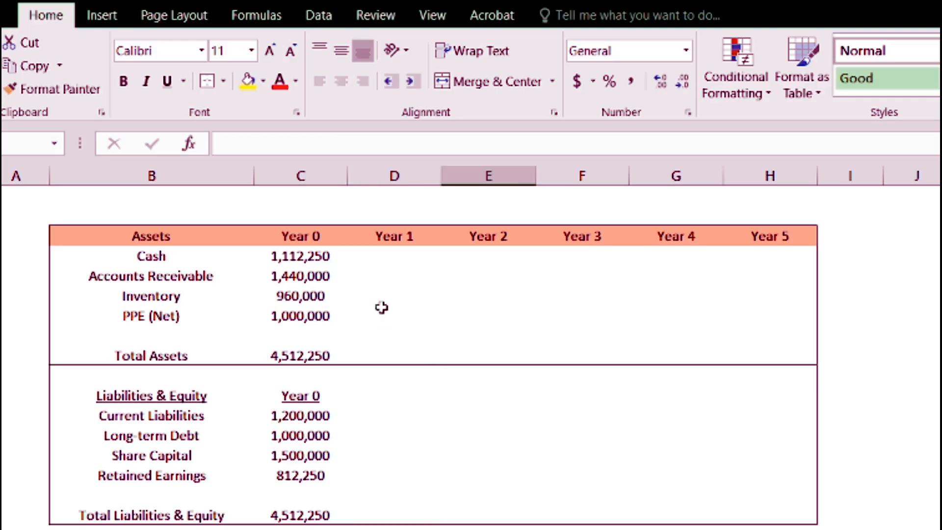
left_click(308, 282)
left_click(388, 288)
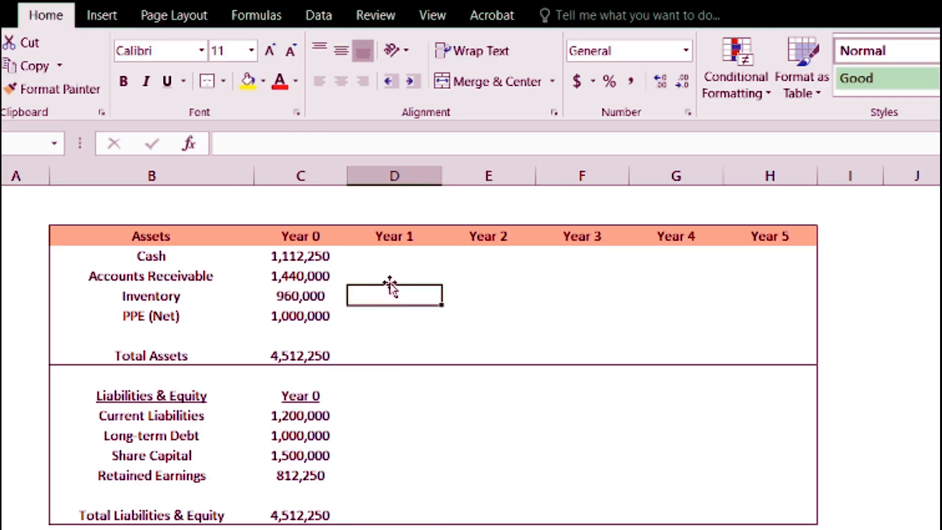
left_click(390, 274)
type("=")
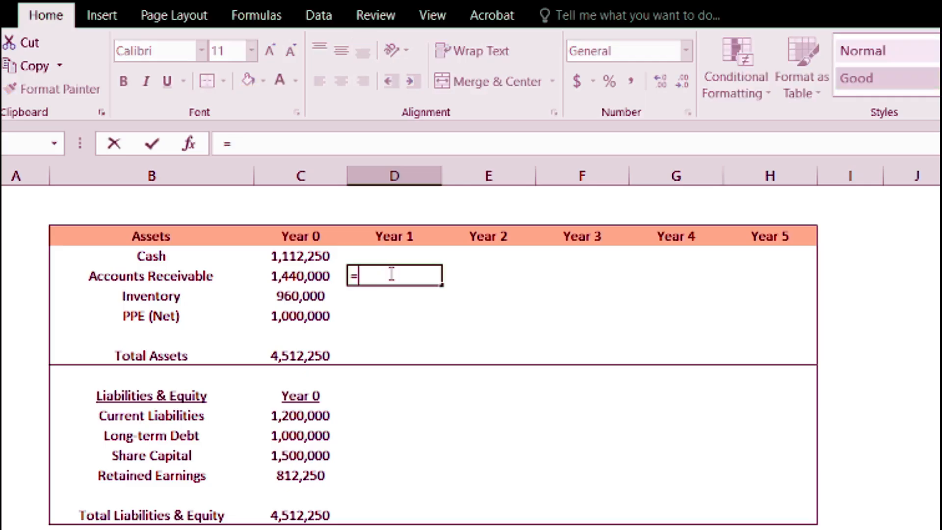
key("ctrl+Page_Down")
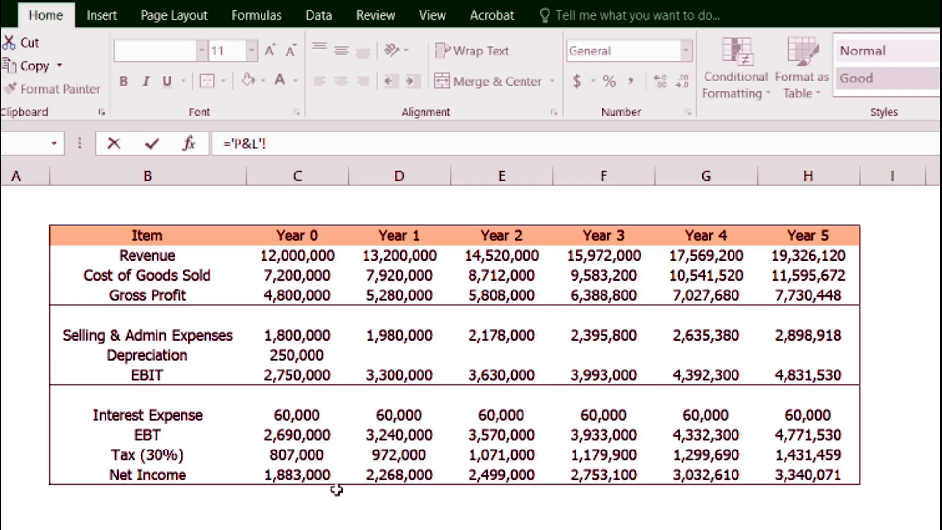
left_click(419, 258)
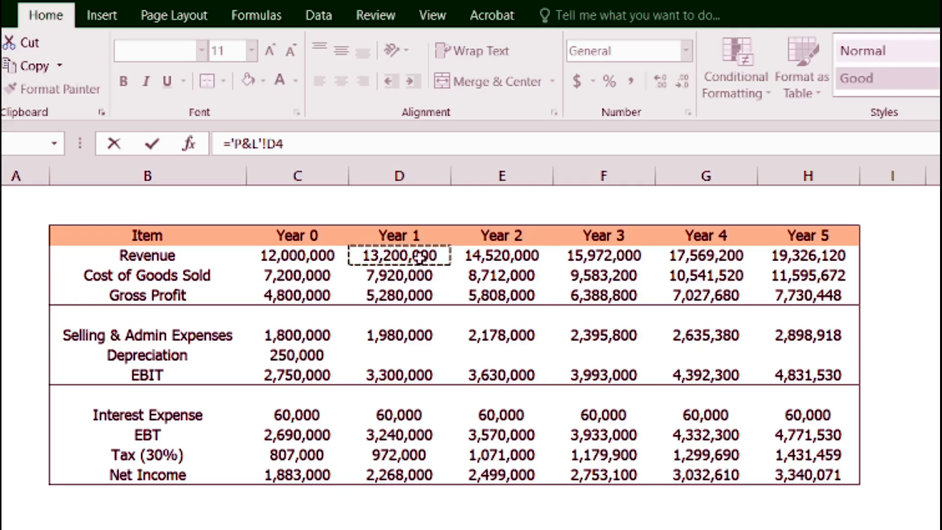
type("*1")
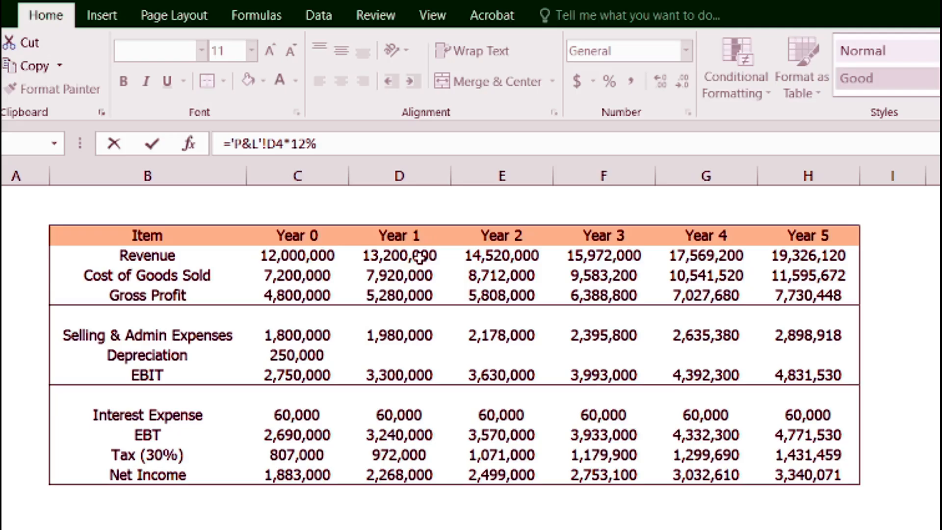
type("2%")
key("Return")
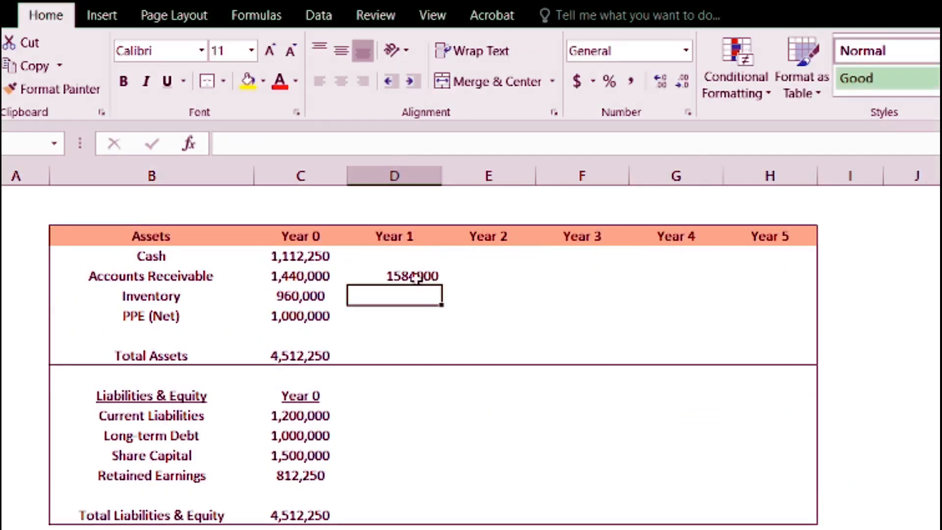
left_click(423, 276)
left_click_drag(441, 284, 774, 292)
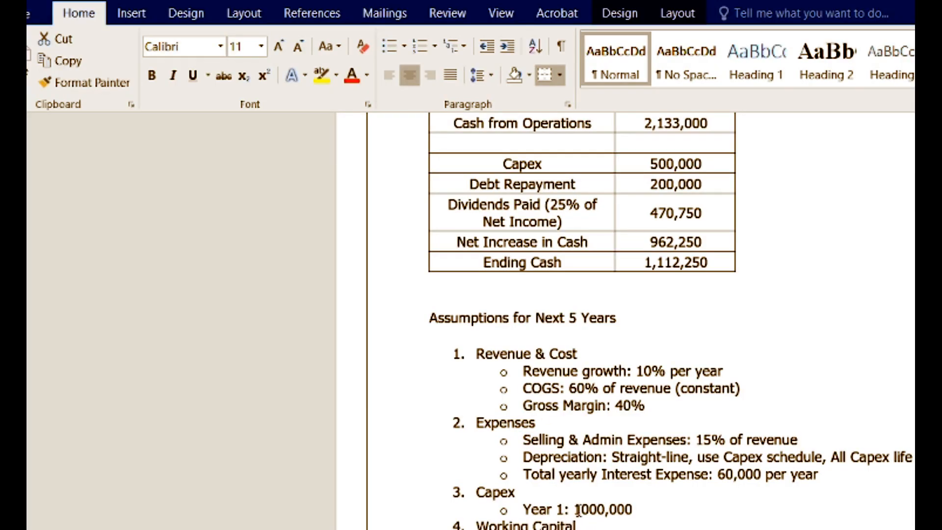
- Review the Year 1 Capex, working capital and liabilities assumptions in the Word document, and return to the Excel balance sheet
left_click_drag(576, 510, 657, 507)
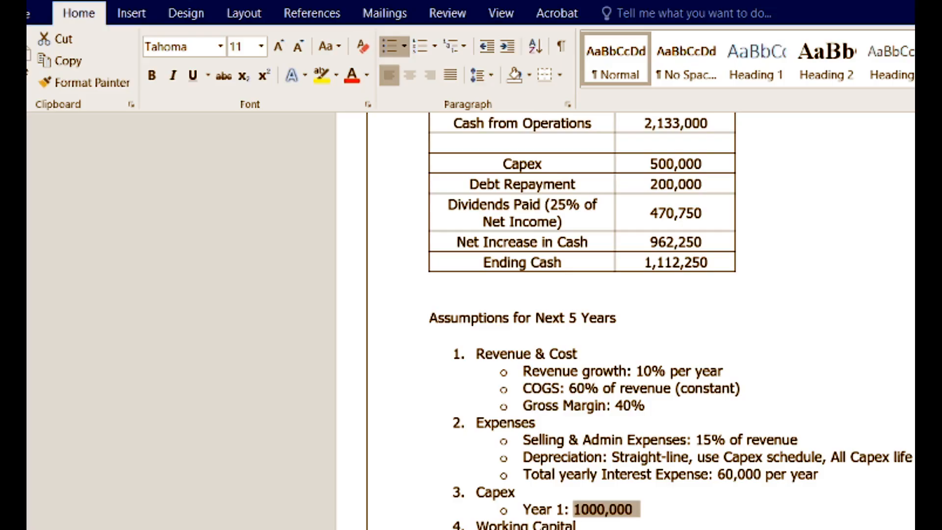
left_click(634, 509)
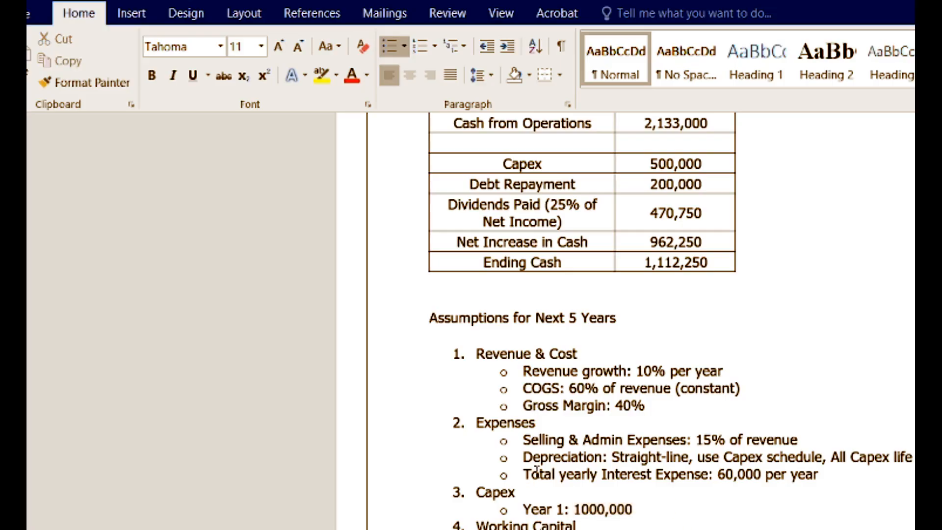
scroll(532, 474, "down", 3)
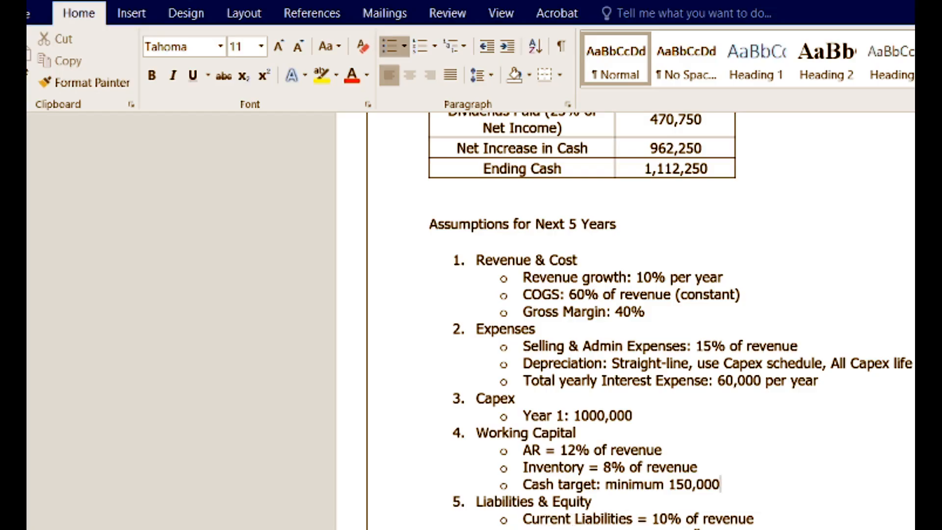
left_click(338, 529)
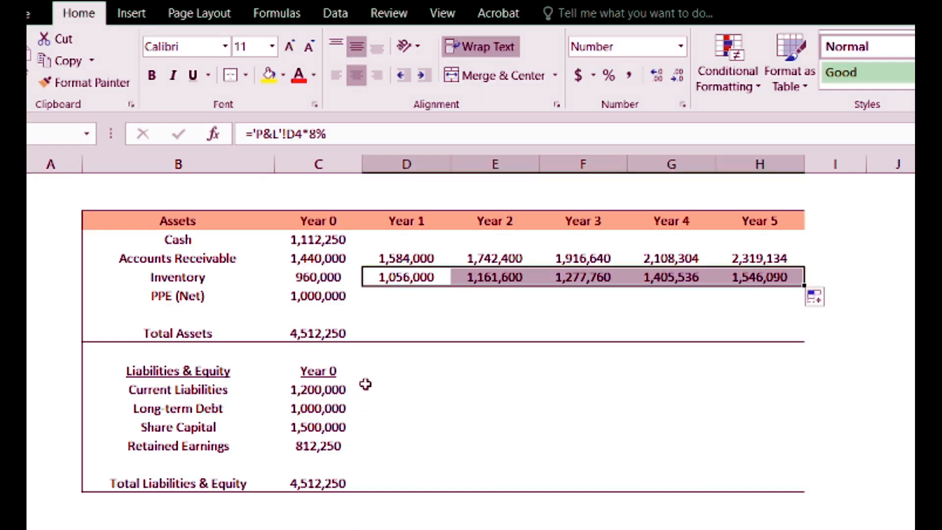
- Calculate Year 1 Current Liabilities in D12 as 10% of P&L revenue, ='P&L'!D4*10%, and fill it across through Year 5
left_click(411, 394)
type("=")
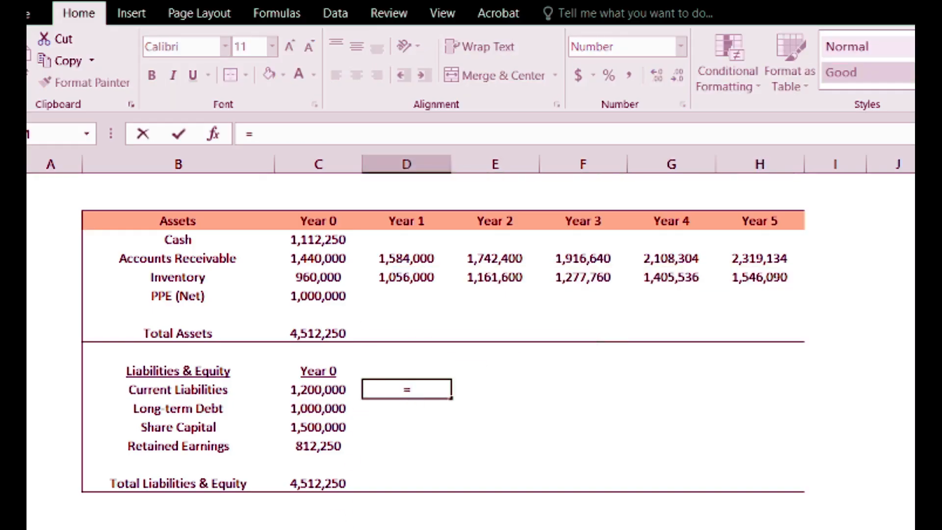
key("ctrl+Page_Up")
left_click(401, 232)
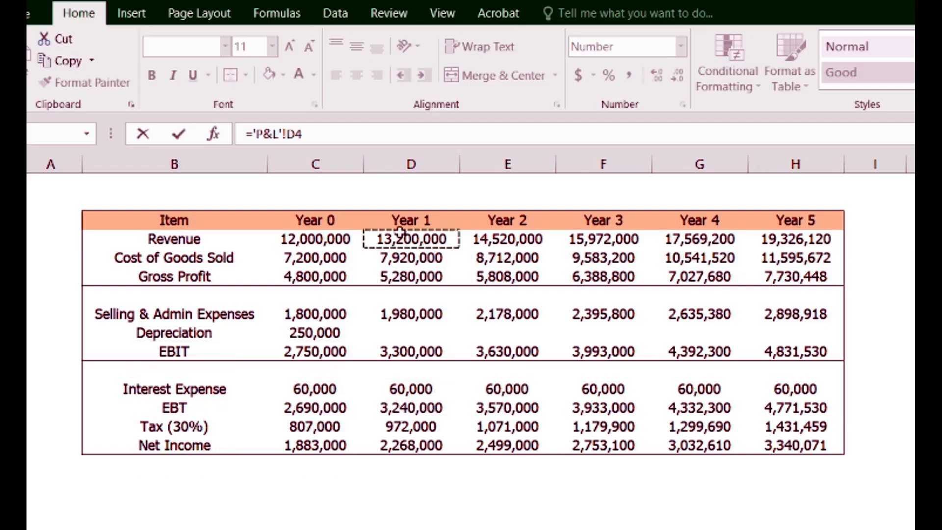
type("*")
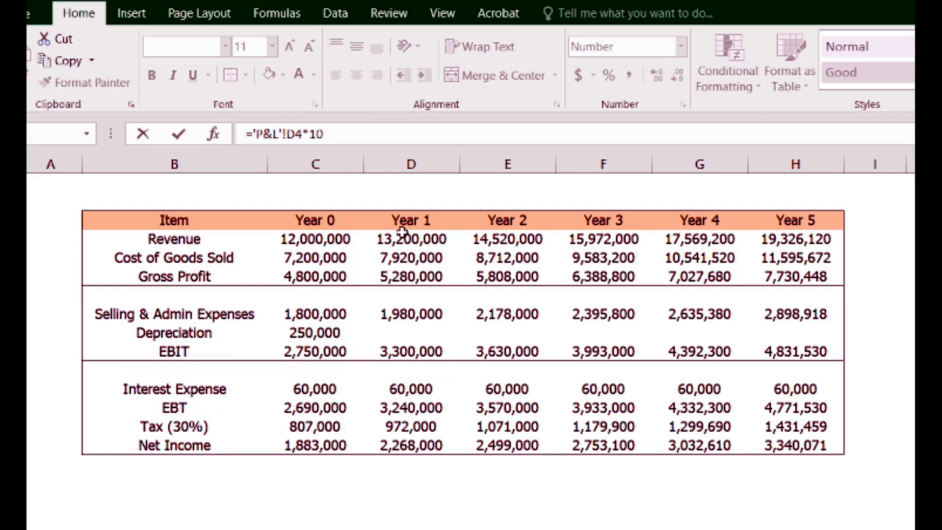
type("10%")
key("Return")
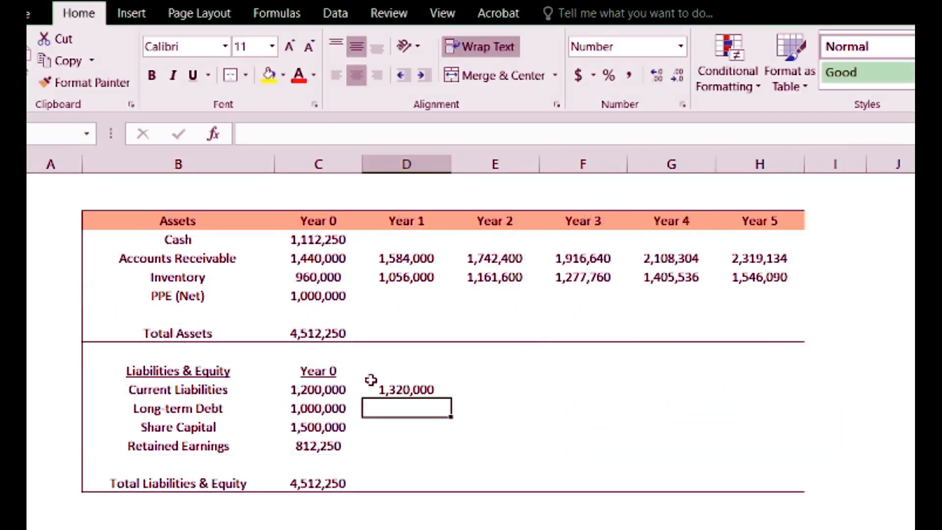
left_click(405, 389)
left_click_drag(450, 397, 809, 389)
- Check the debt repayment assumption in the Word document and calculate Year 1 Long-term Debt in D13 of the Excel balance sheet as =C13-200000
left_click(432, 402)
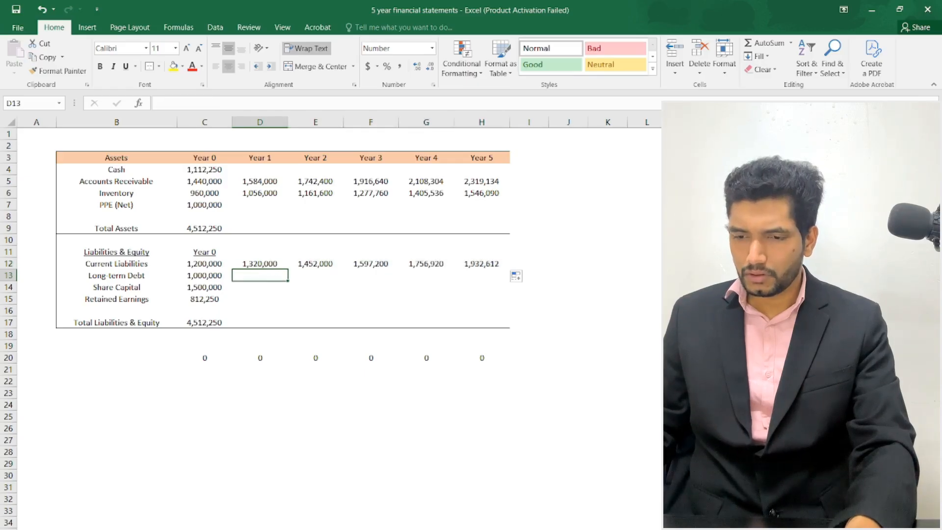
key("alt+Tab")
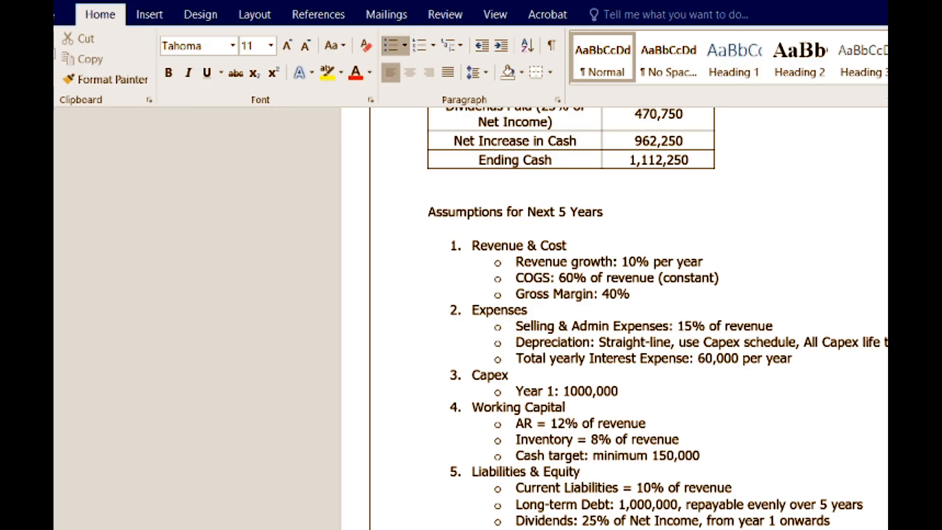
key("alt+Tab")
left_click(355, 439)
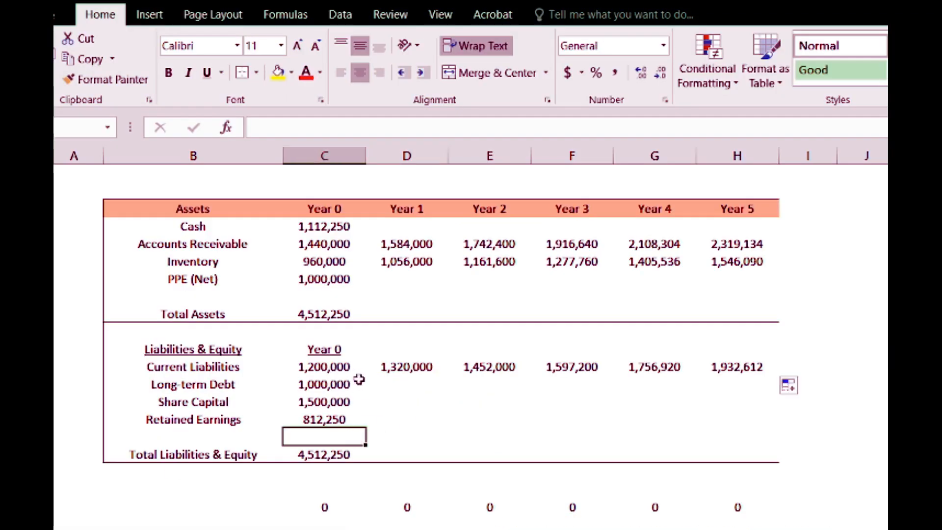
left_click(402, 378)
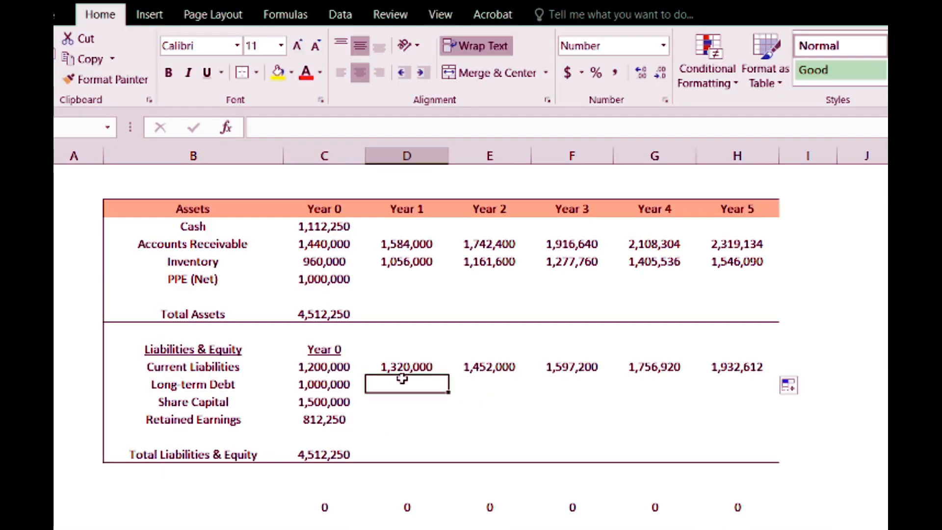
type("=")
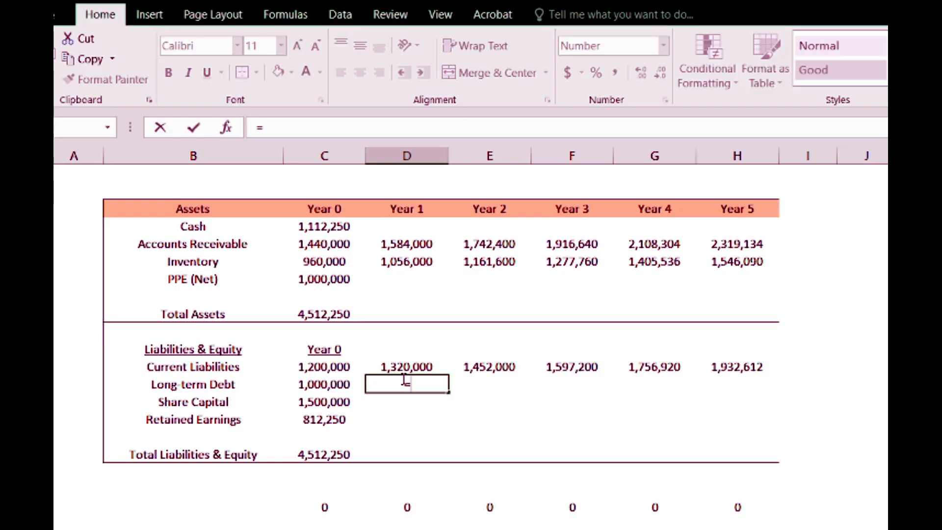
key("Left")
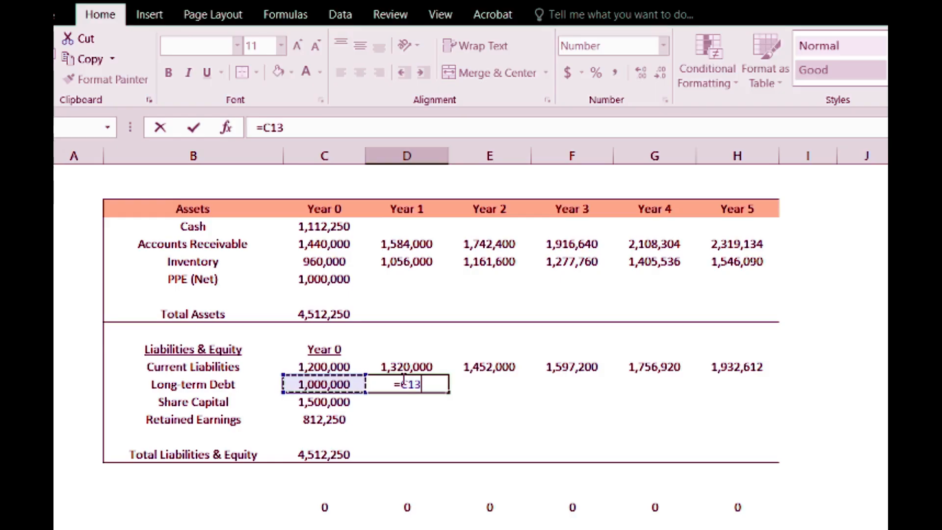
type("-")
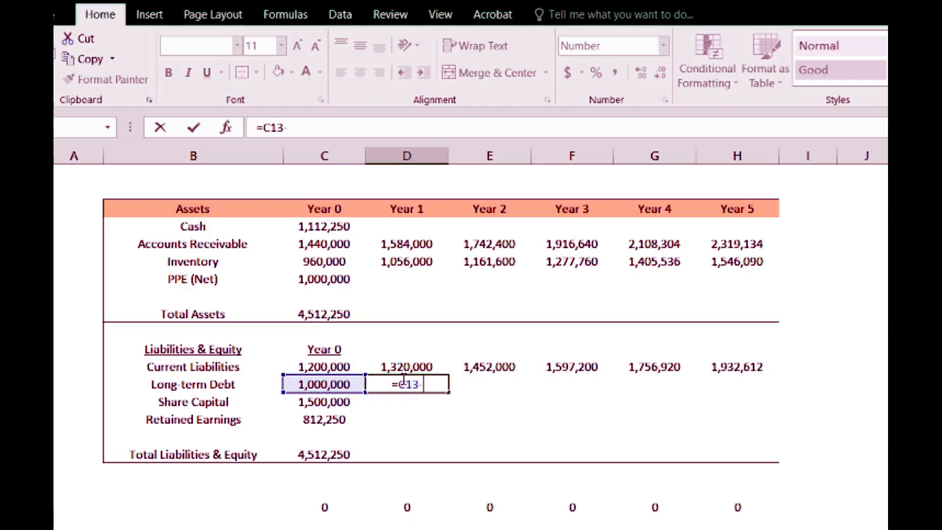
type("200000")
key("ctrl+Return")
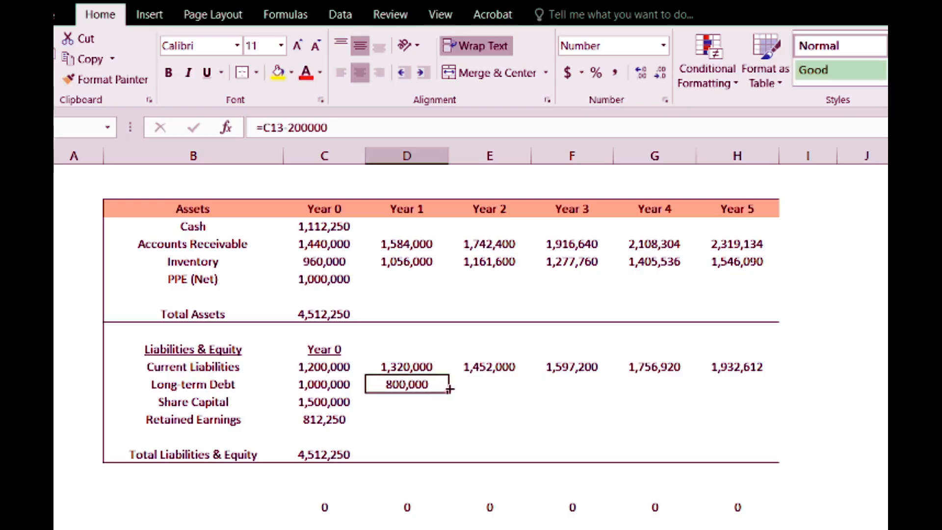
- Fill the Long-term Debt, Total Assets and Total Liabilities & Equity formulas across through Year 5
left_click_drag(450, 389, 608, 391)
left_click_drag(684, 389, 772, 392)
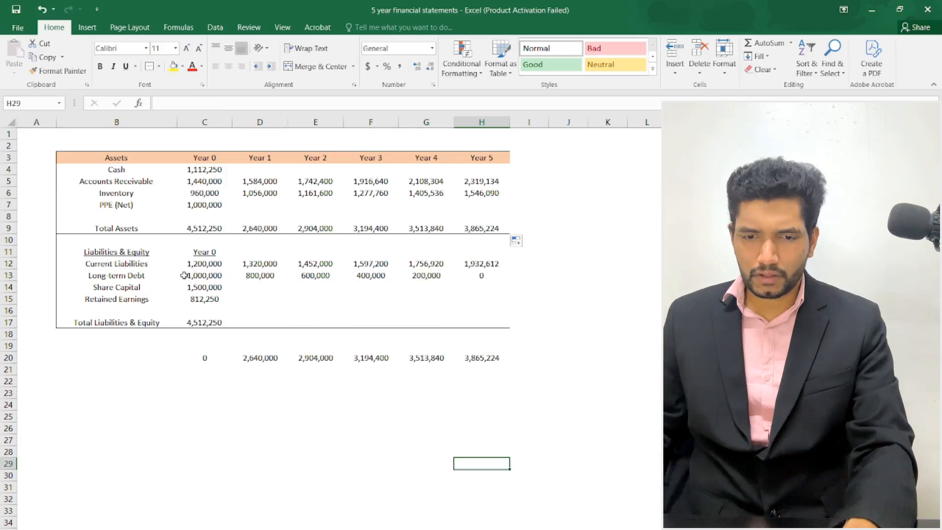
left_click(325, 402)
left_click(407, 420)
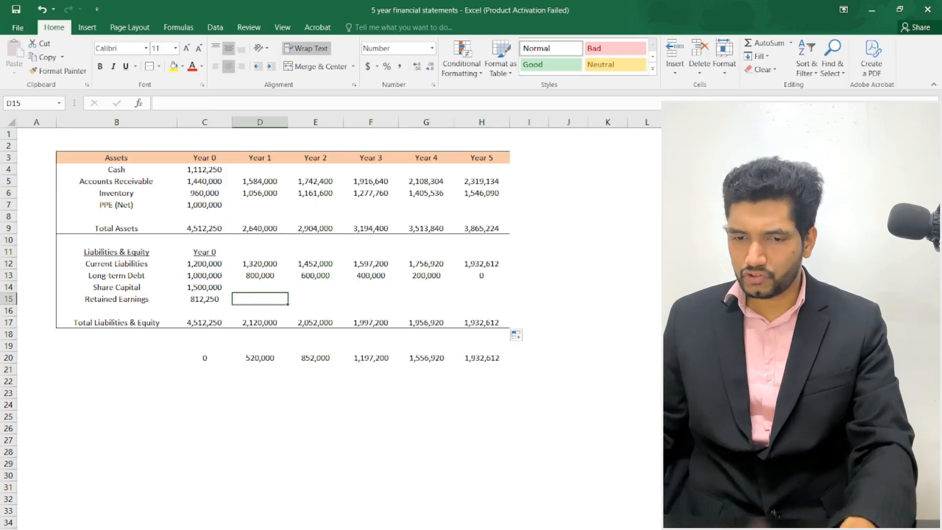
- Check the share capital assumption in the Word document and fill the constant 1,500,000 Share Capital across through Year 5 in Excel
key("alt+Tab")
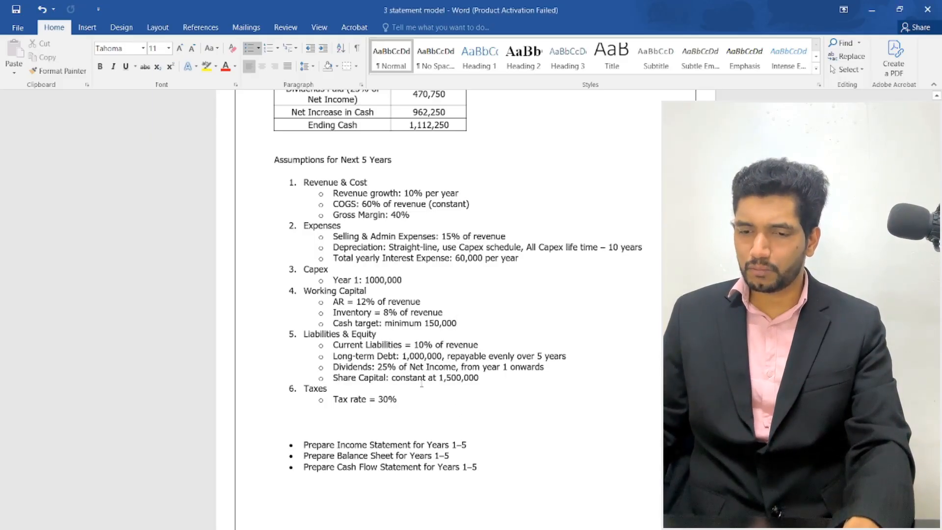
key("alt+Tab")
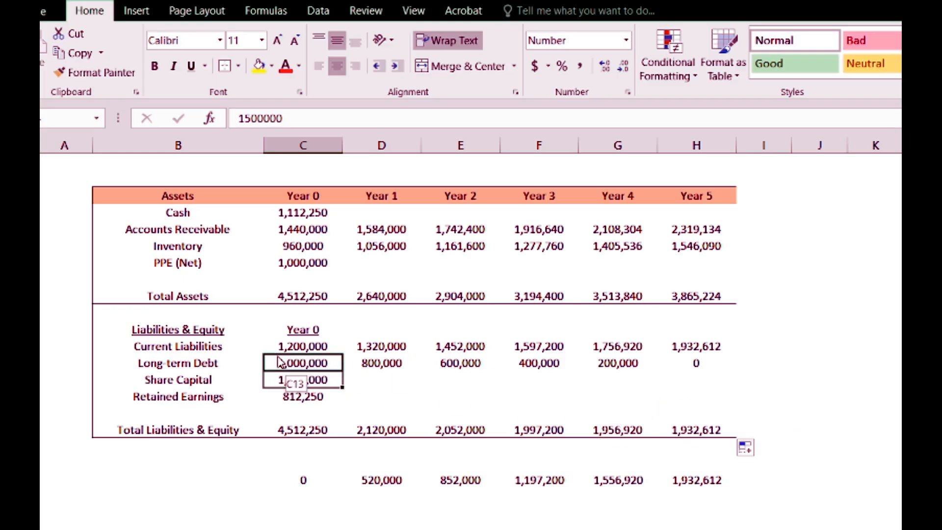
left_click_drag(340, 387, 711, 380)
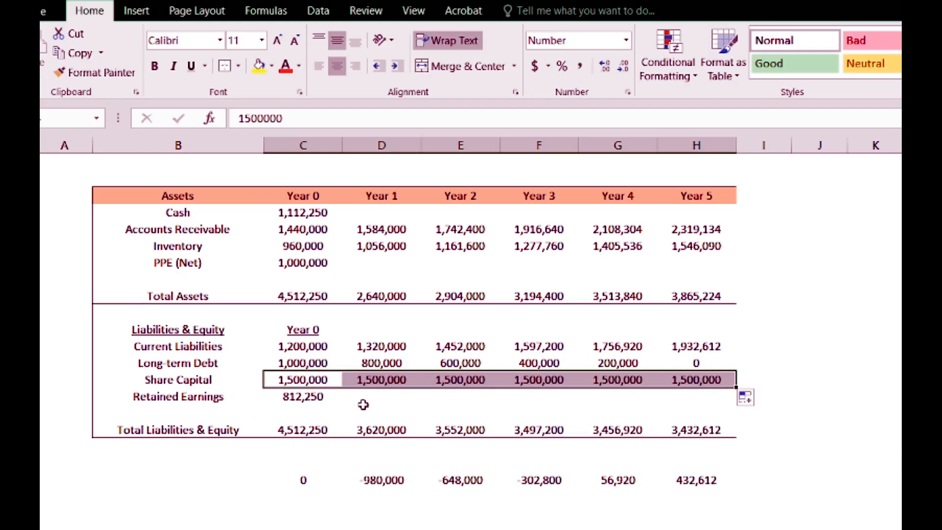
- Calculate Year 1 Retained Earnings in D15 by adding P&L net income, =C15+'P&L'!D15, and fill it across through Year 5
left_click(319, 411)
left_click(309, 396)
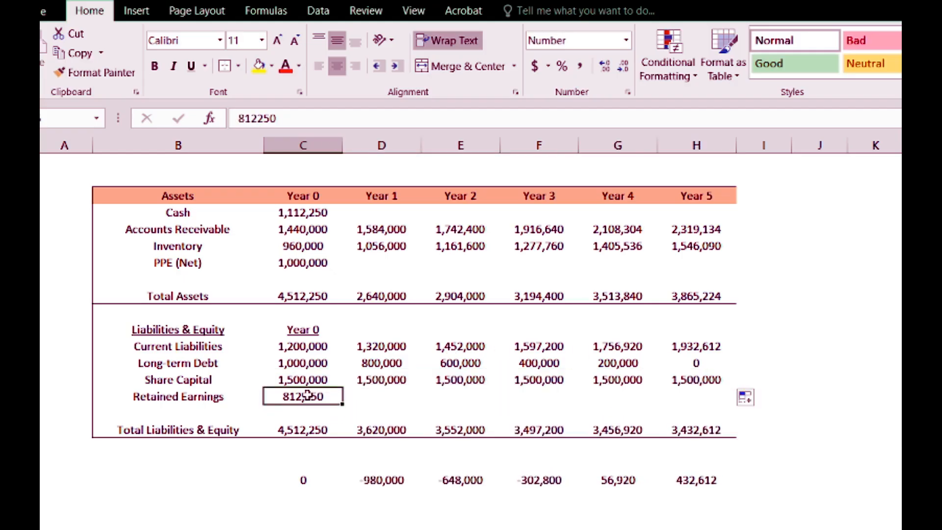
left_click(363, 395)
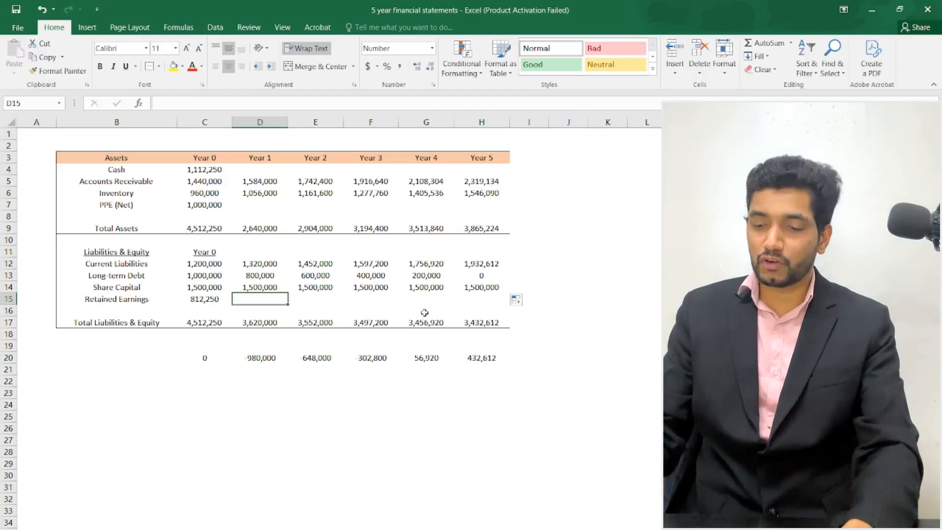
type("=")
key("Left")
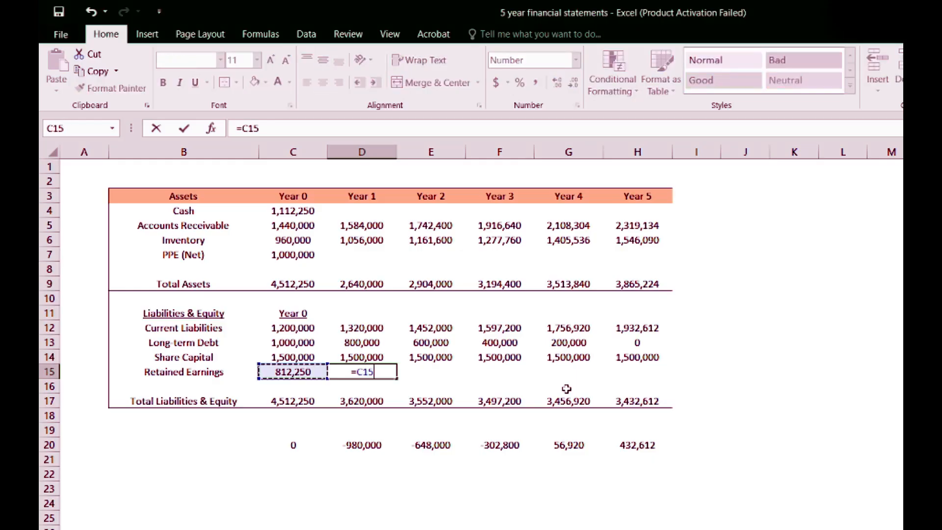
type("+")
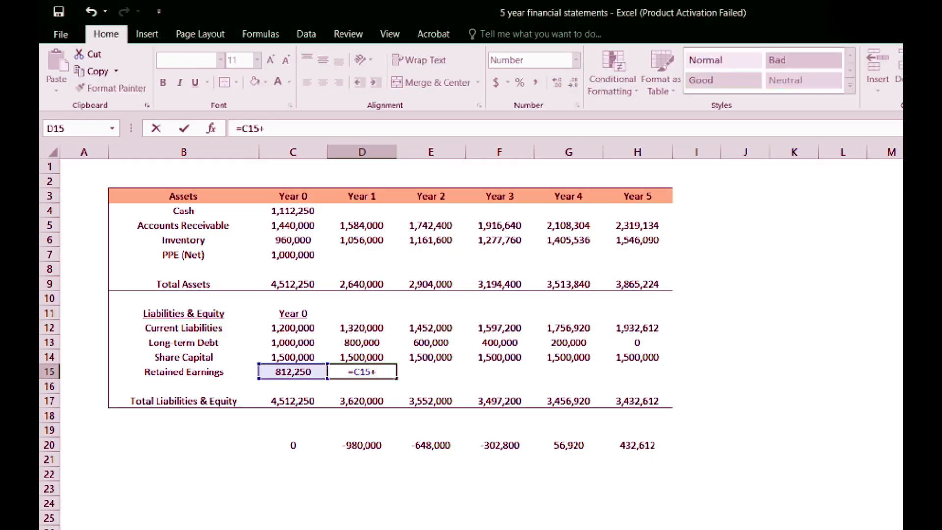
key("ctrl+Page_Up")
left_click(357, 372)
key("Return")
left_click(353, 371)
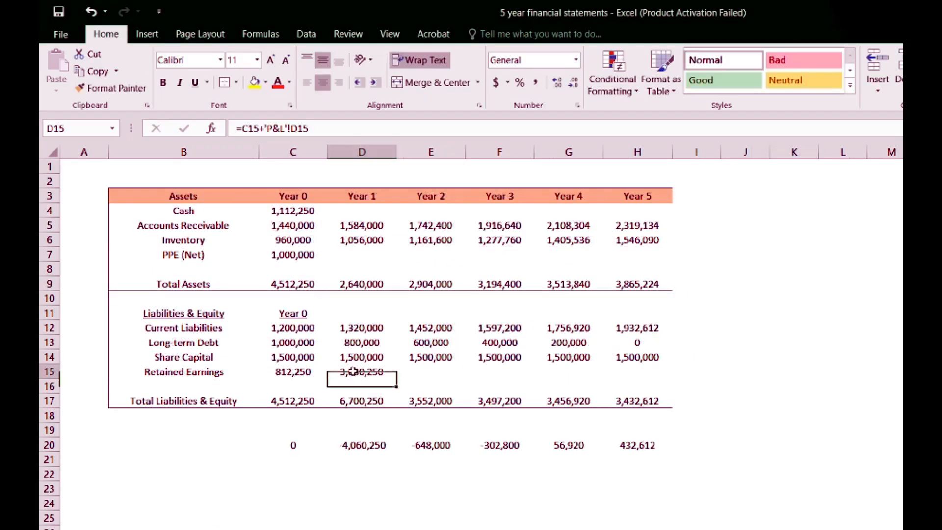
left_click_drag(396, 378, 643, 386)
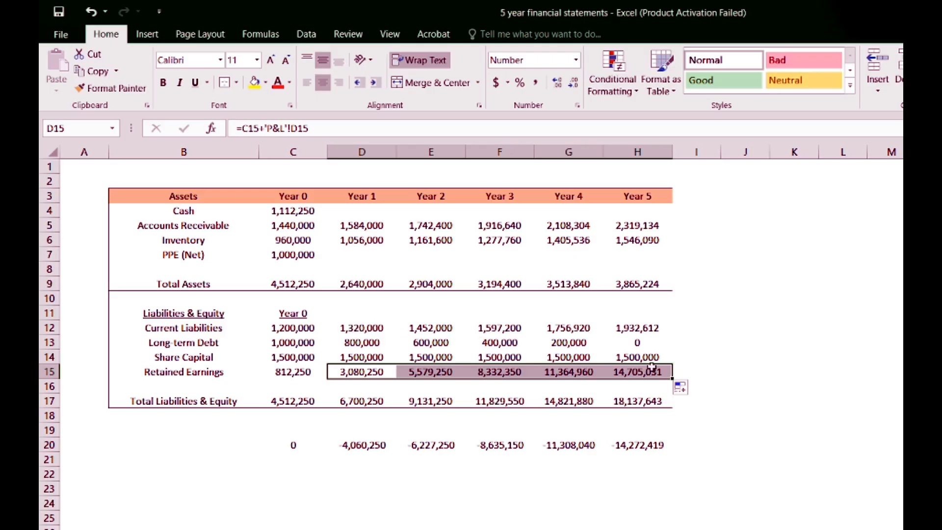
left_click(375, 265)
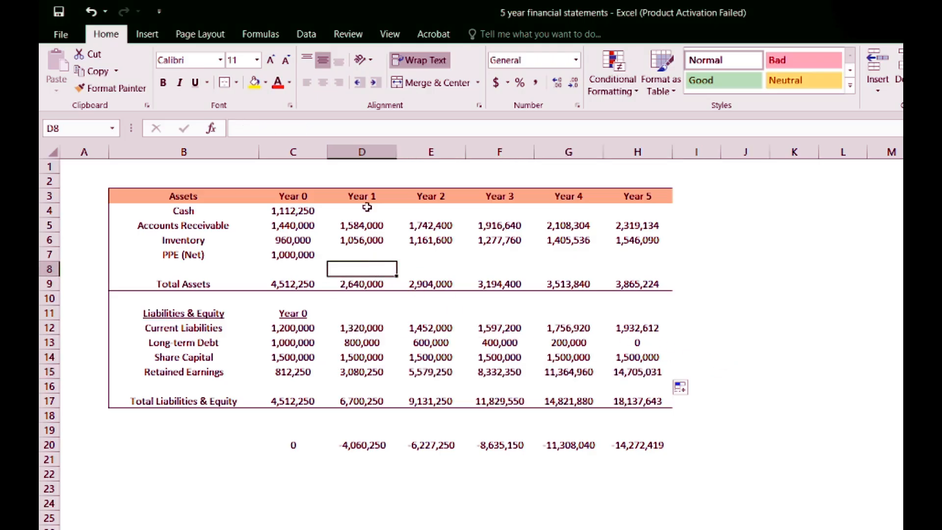
left_click(366, 209)
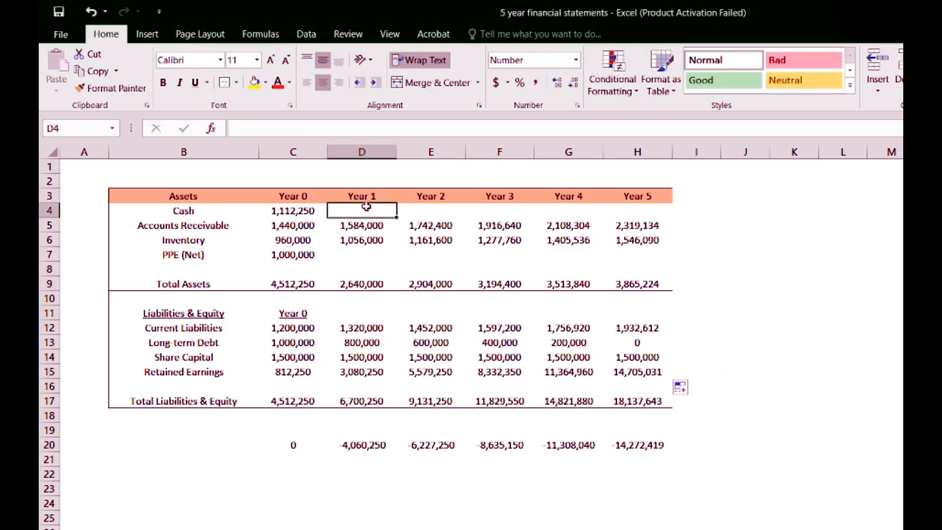
left_click(356, 258)
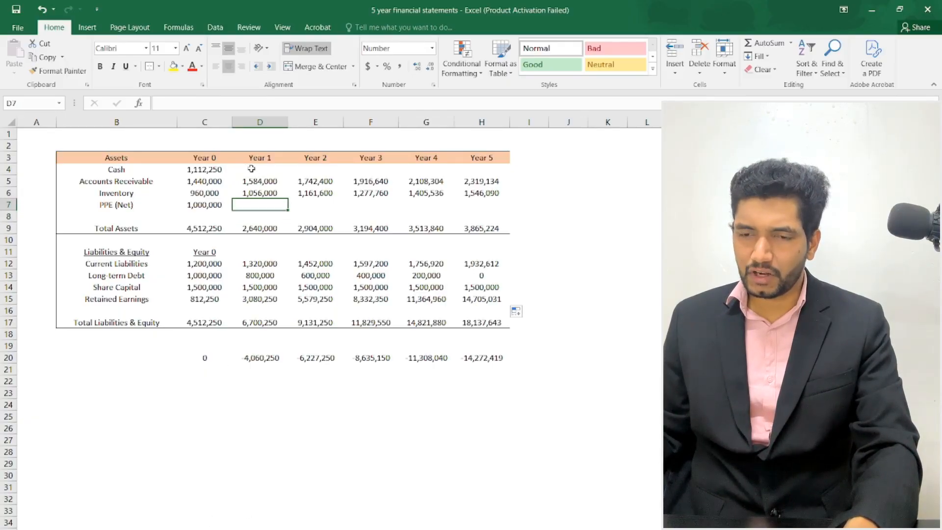
left_click_drag(251, 168, 483, 169)
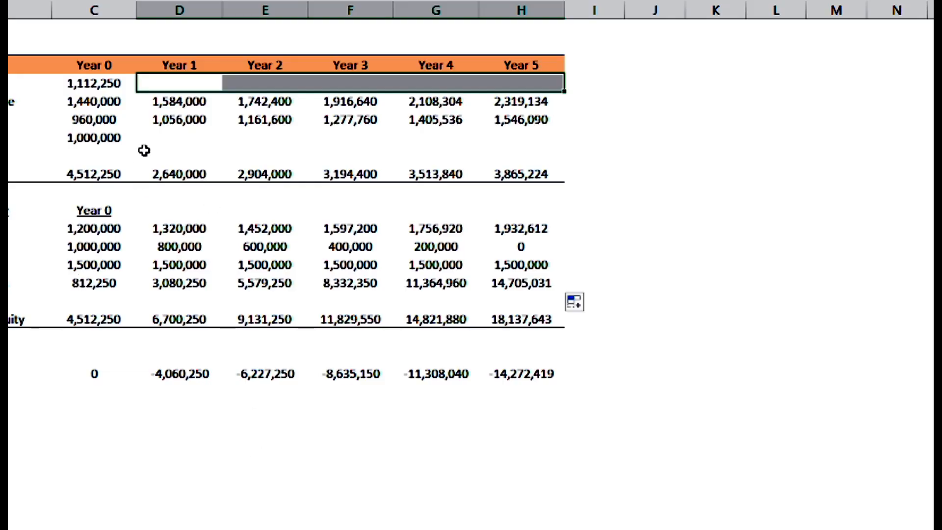
left_click(177, 133)
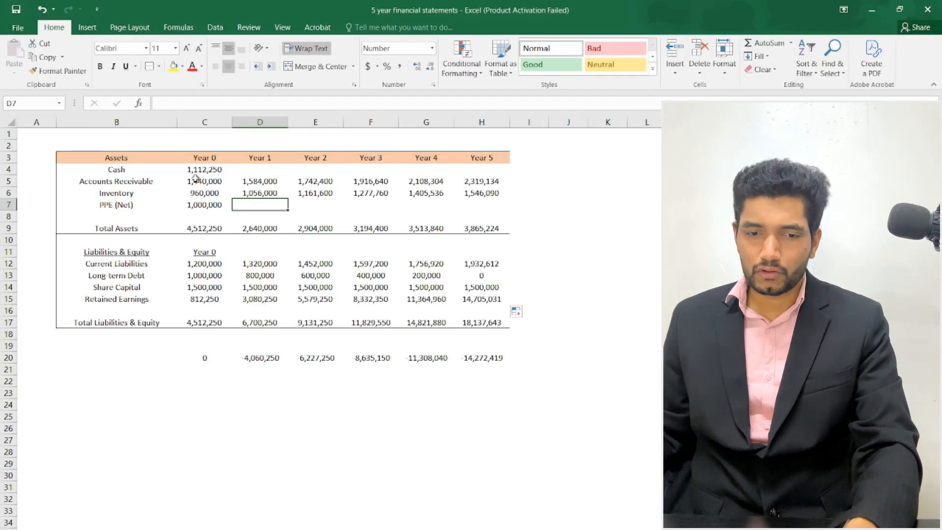
- Start a schedule headed PPE in B28, with an Opening balance row in B29 and 1000000 in C29
left_click(109, 435)
left_click(107, 451)
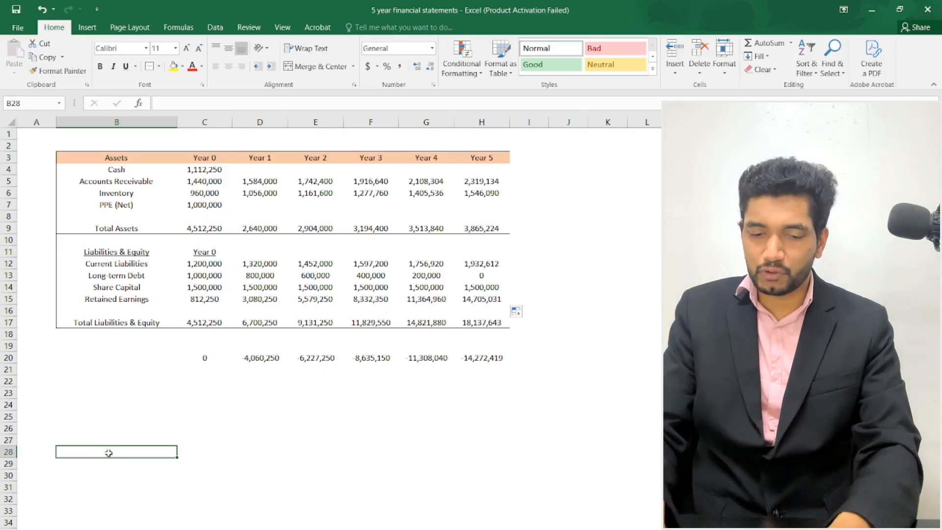
type("PPE")
key("BackSpace")
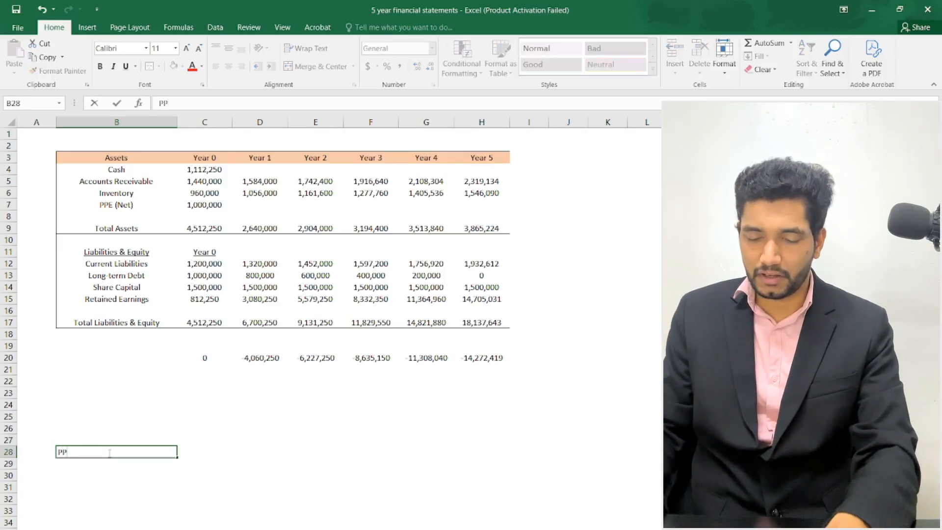
key("Return")
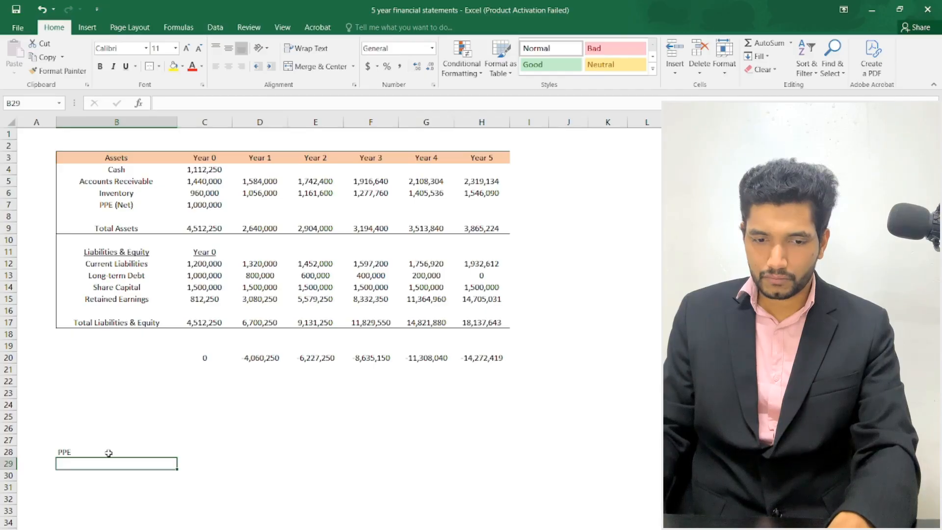
type("Opening bal")
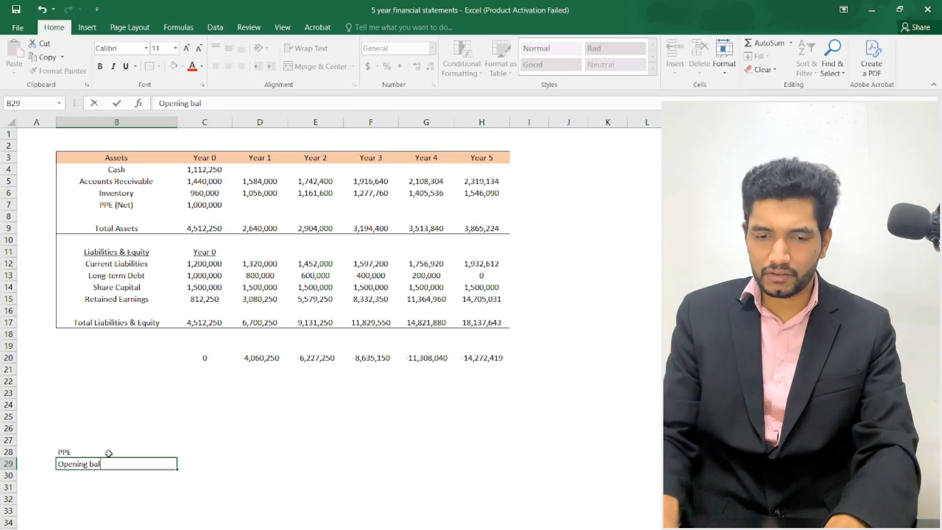
type("ance")
key("Tab")
type("1000000")
key("Return")
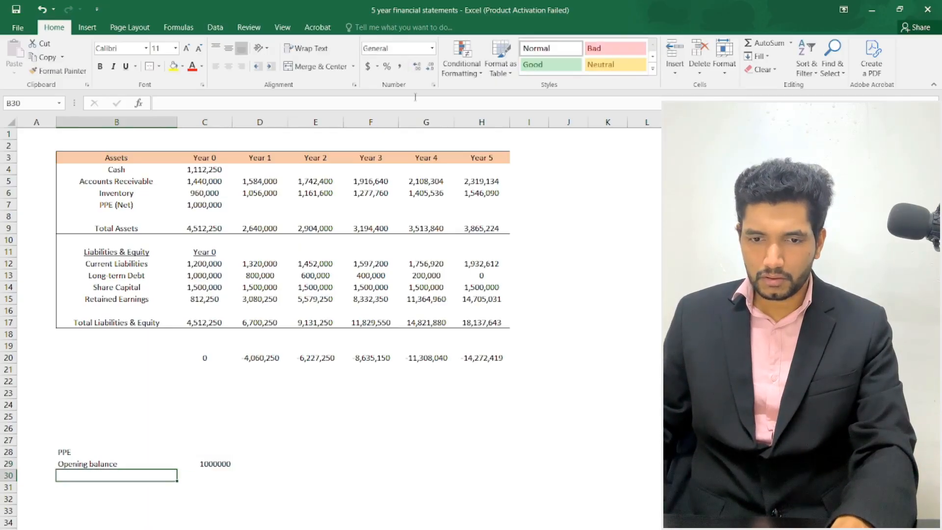
- Copy the cell formatting of Year 0 Current Liabilities in C12 onto the PPE schedule range C29:H31
left_click(207, 265)
left_click(58, 70)
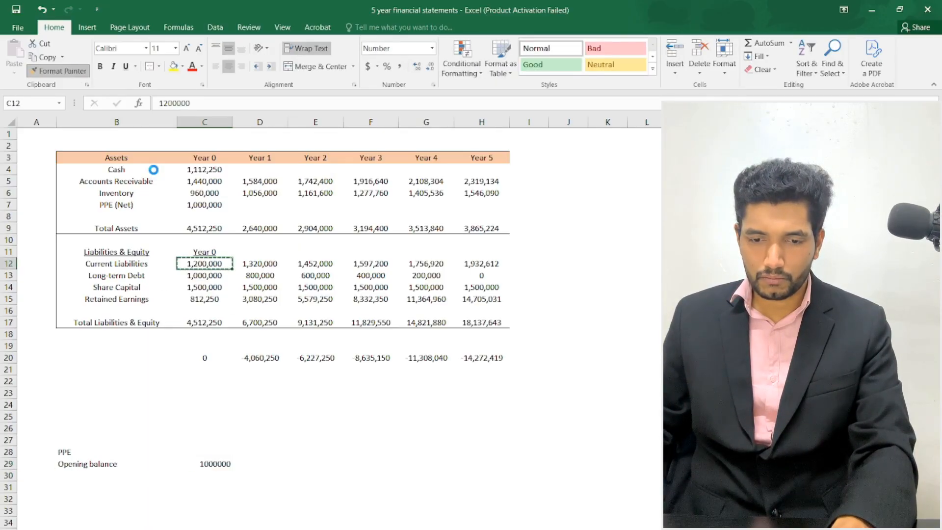
mouse_move(211, 463)
left_mouse_down()
mouse_move(467, 489)
mouse_move(498, 482)
left_mouse_up()
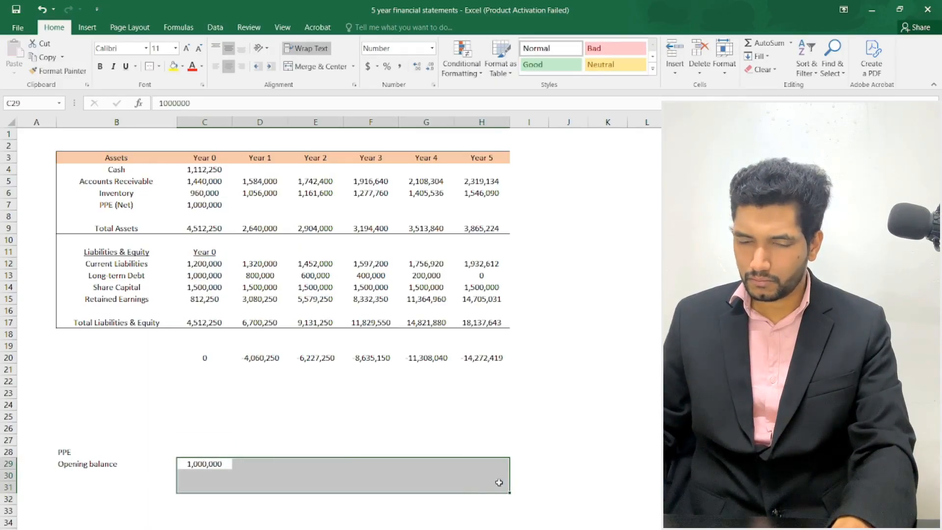
- Add Year 0 to Year 5 column headings to the PPE schedule in C28:H28, styled like the balance sheet header
key("alt+Tab")
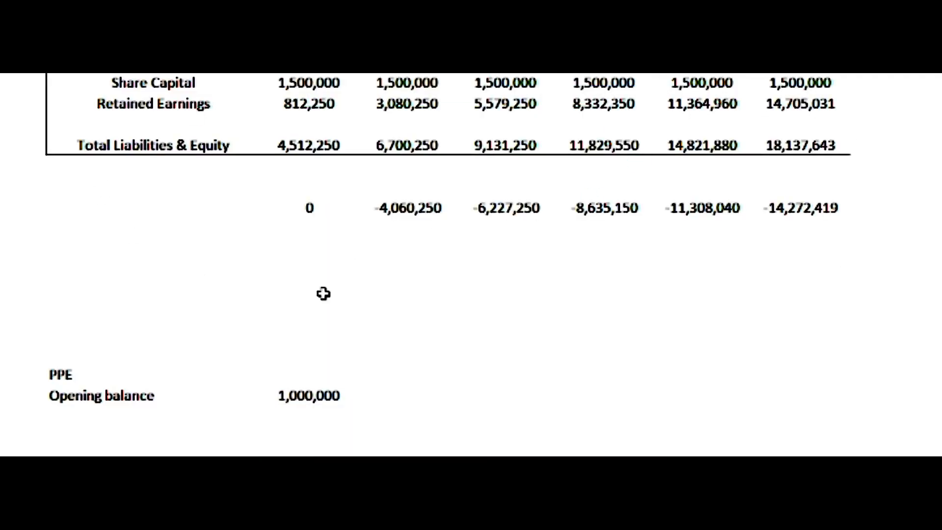
left_click(317, 379)
type("Year 0\tYear 1\tYear 2\tYear 3\tYear 4\tYear 5")
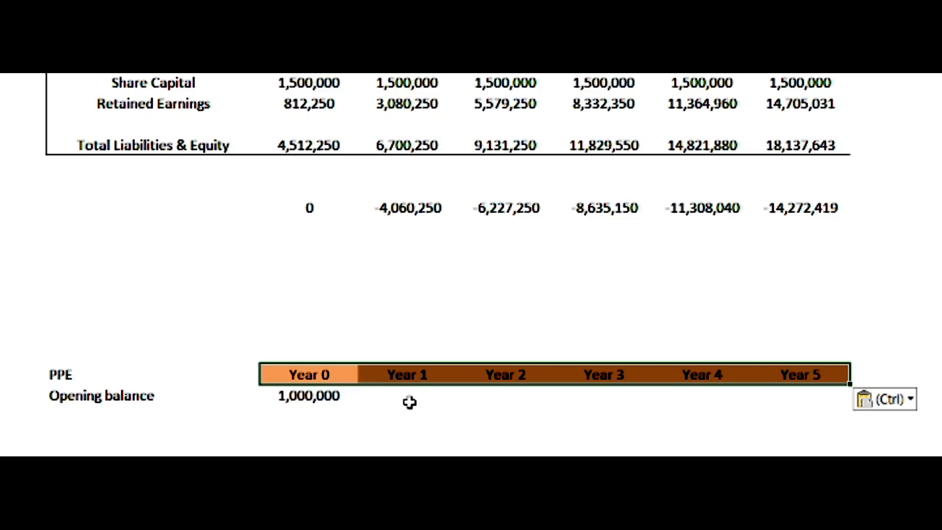
- Enter 1000000 as the Year 1 Opening balance in D29 of the PPE schedule
left_click(407, 397)
type("1,000,00")
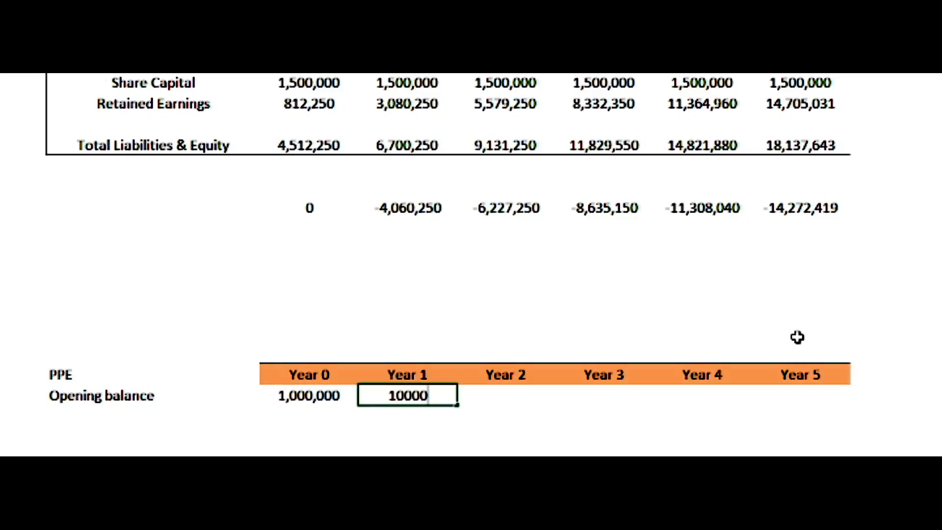
type("0")
key("Return")
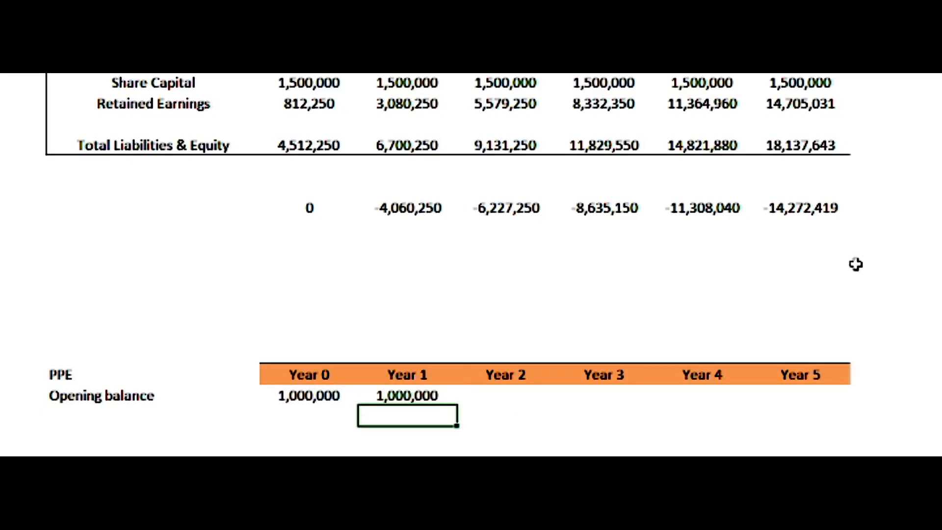
scroll(396, 295, "down", 3)
left_click(396, 295)
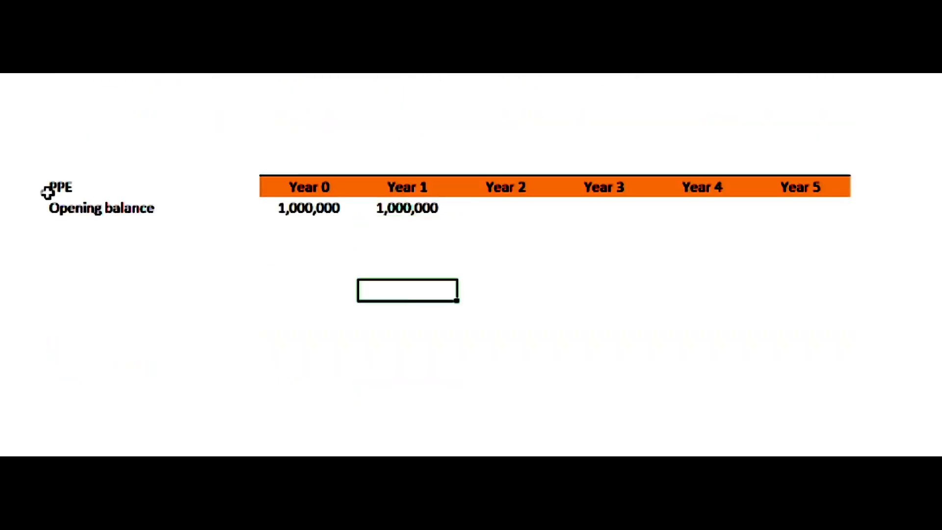
left_click(669, 290)
left_click(410, 217)
left_click(427, 260)
left_click(420, 210)
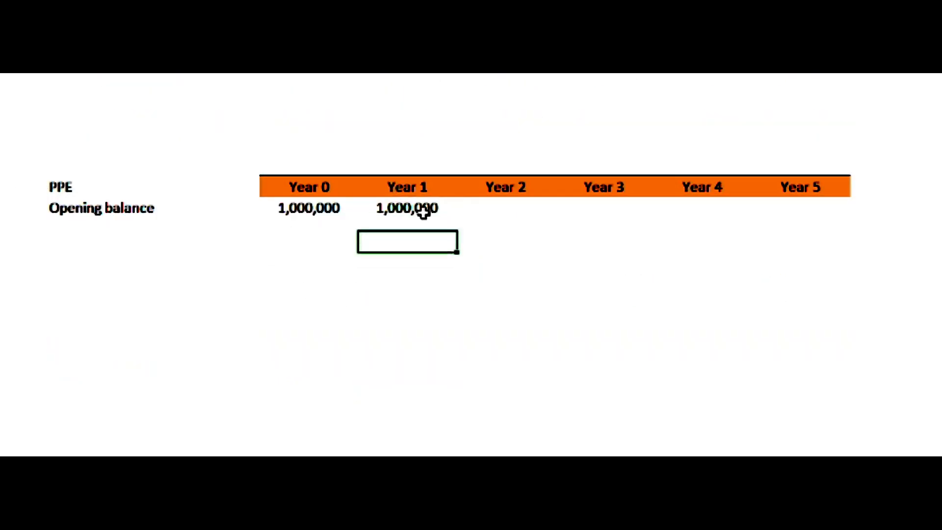
left_click(458, 349)
- Add a PPE Balance before Dep row in B30 and link its Year 0 value to the opening balance with =C29
left_click(304, 229)
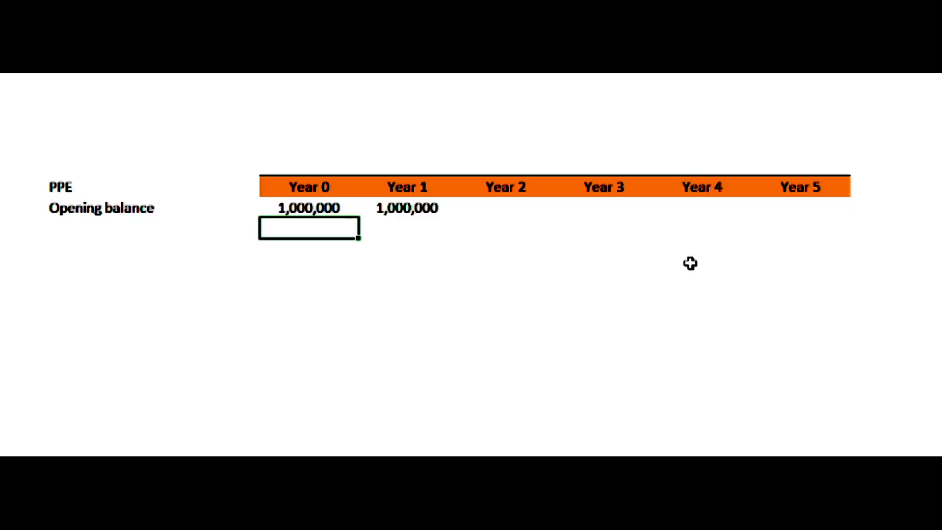
key("Left")
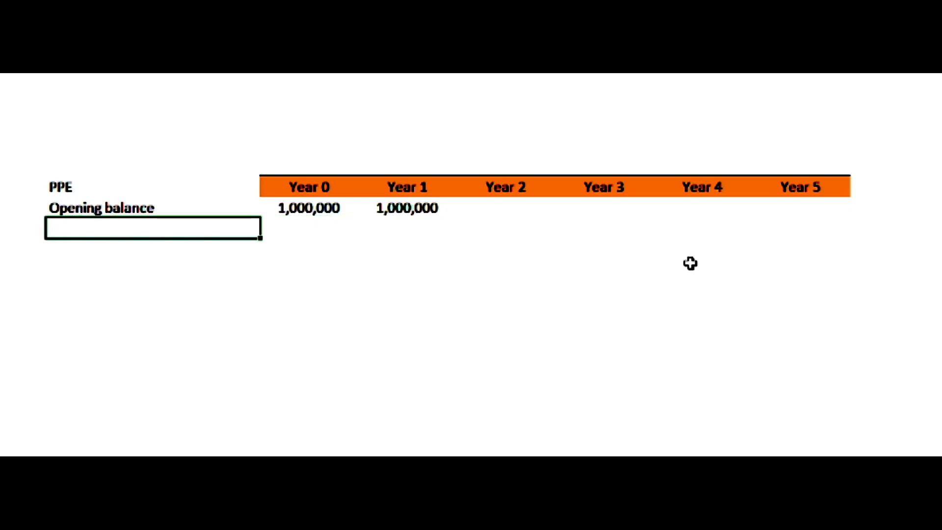
type("PPE Balance before Dep")
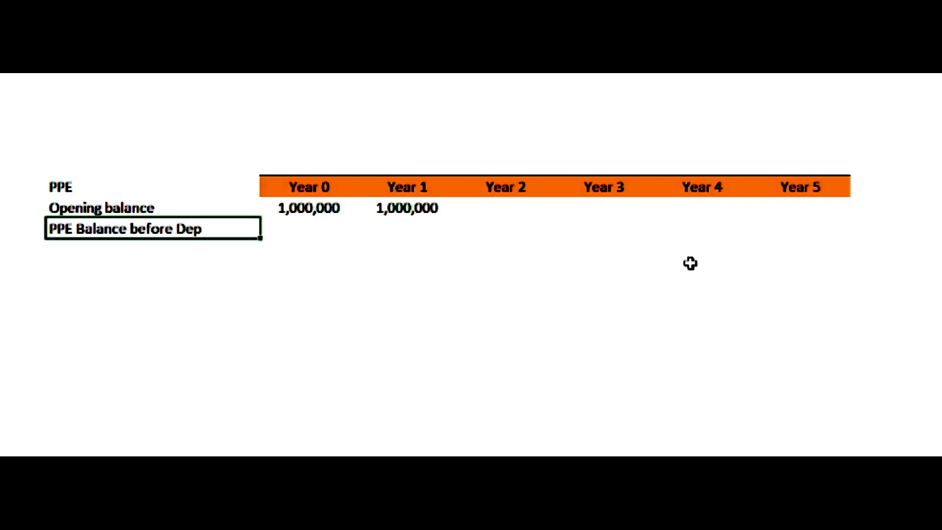
key("Right")
type("=")
key("Up")
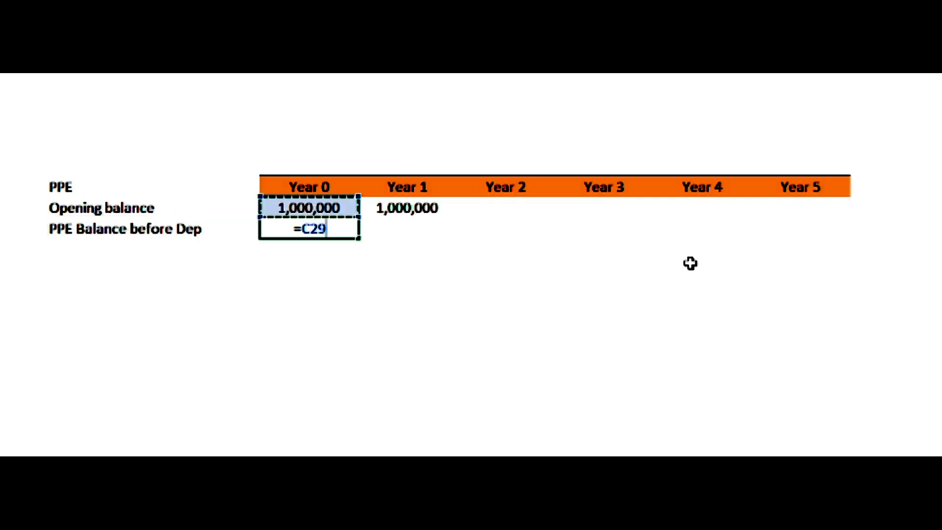
key("Return")
- Calculate the Year 1 PPE Balance before Dep in D30 as =C30+D29 and fill it across through Year 5
key("Right")
key("Right")
key("Up")
type("=")
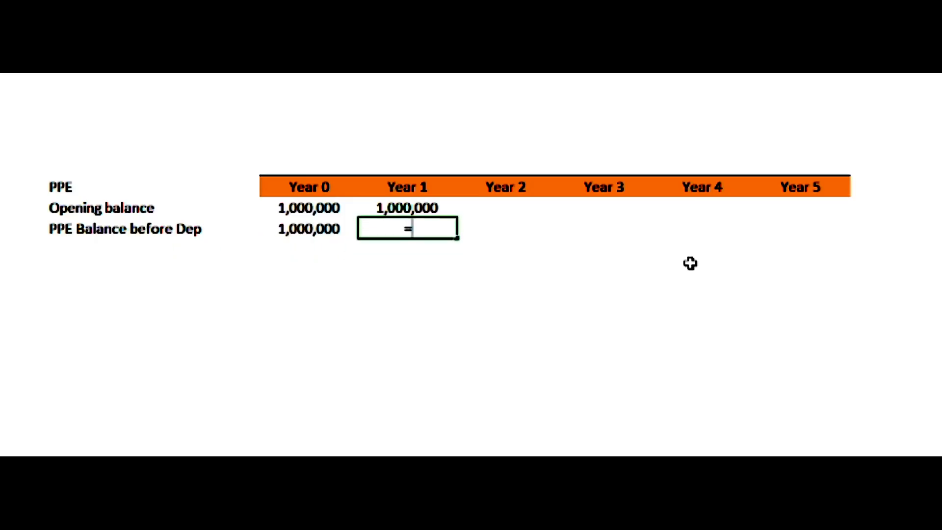
key("Left")
type("+")
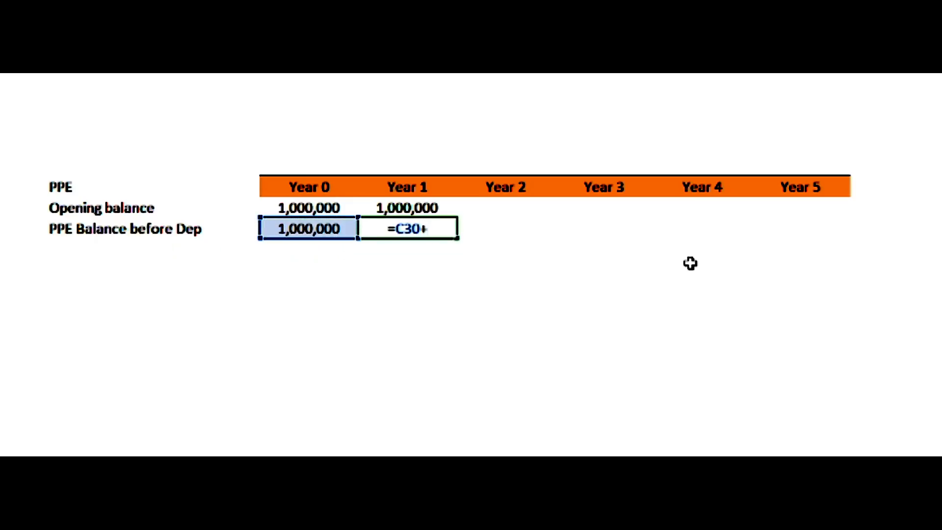
left_click(424, 209)
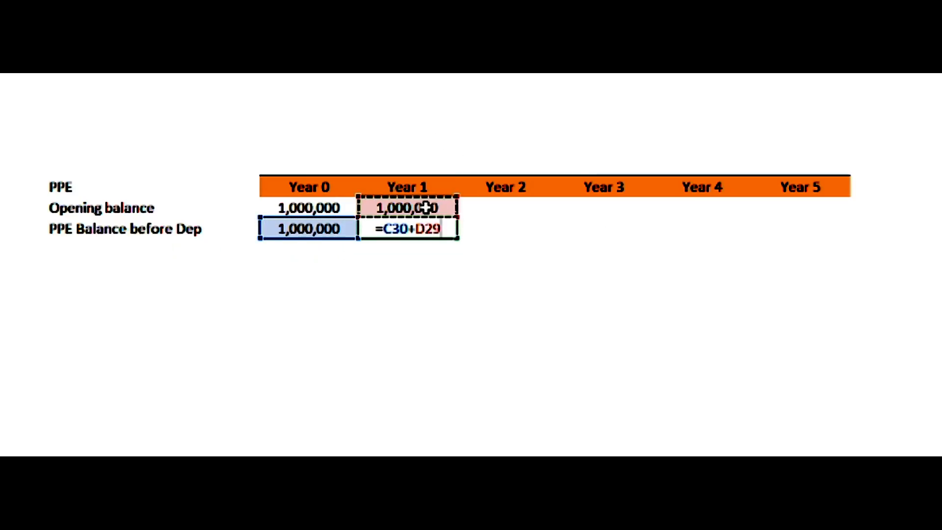
key("Return")
key("Up")
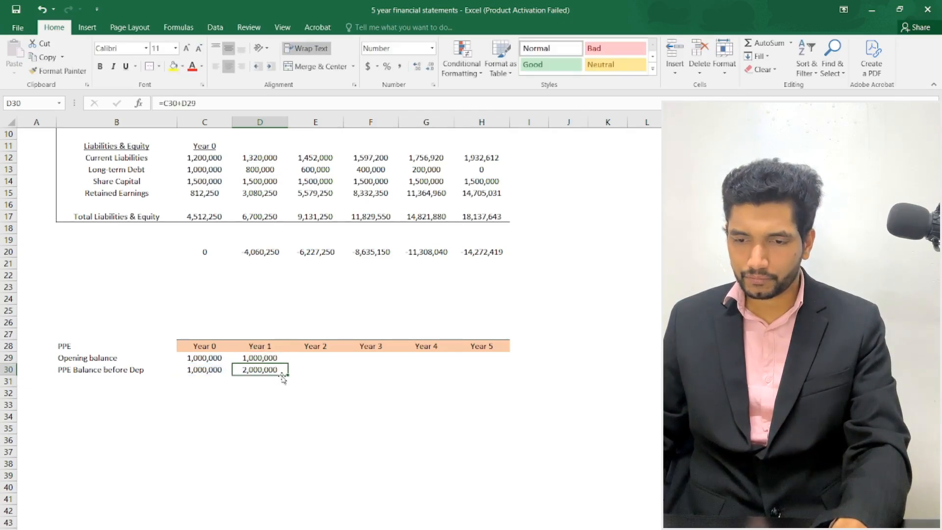
left_click_drag(287, 374, 510, 374)
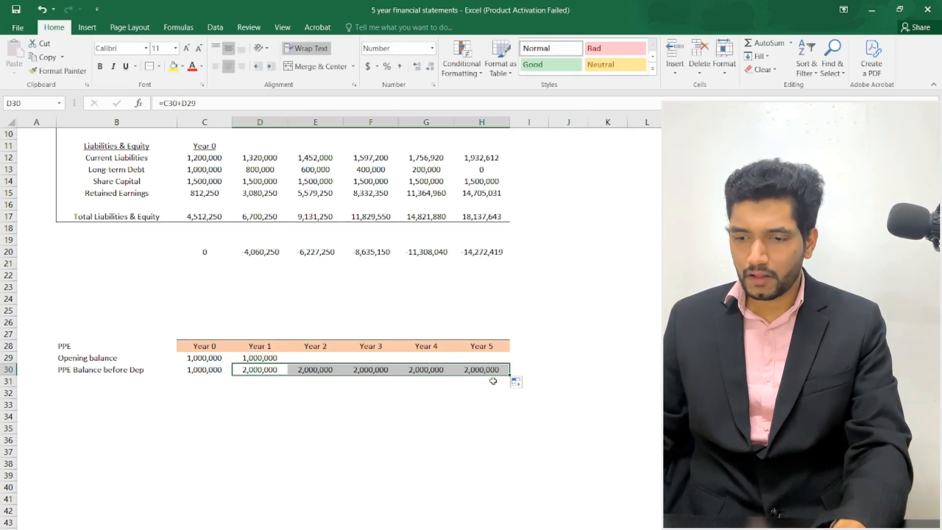
- Check the Word document's assumptions, and add a Dep value row in B31 of the Excel schedule with Year 0 depreciation =C30/10 in C31
mouse_move(655, 528)
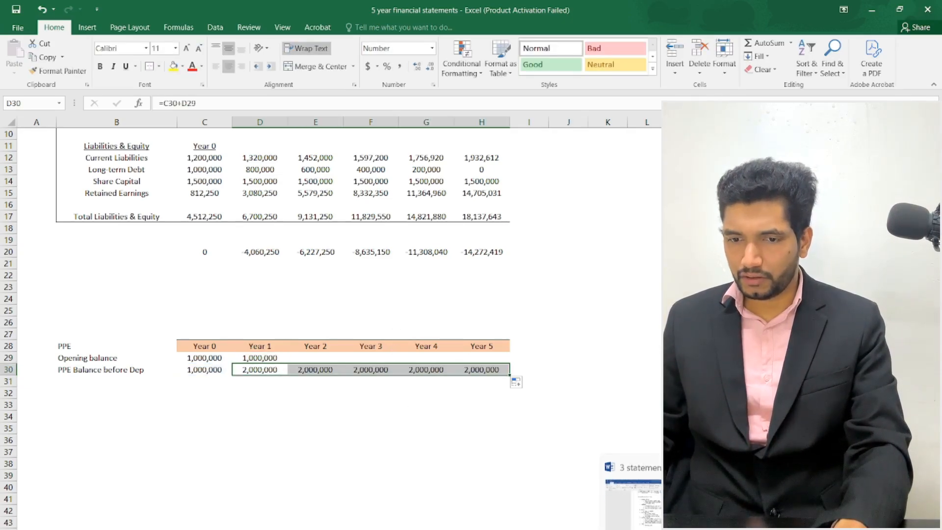
left_click(648, 512)
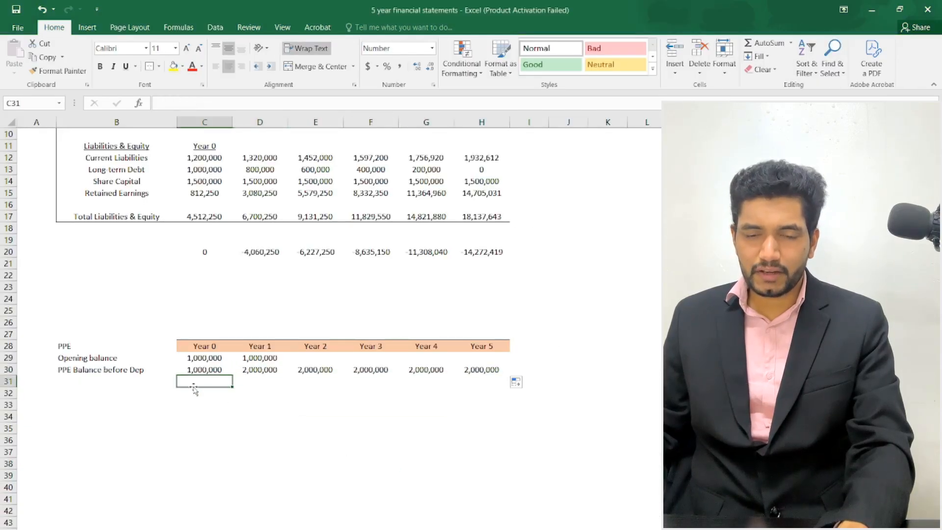
left_click(74, 379)
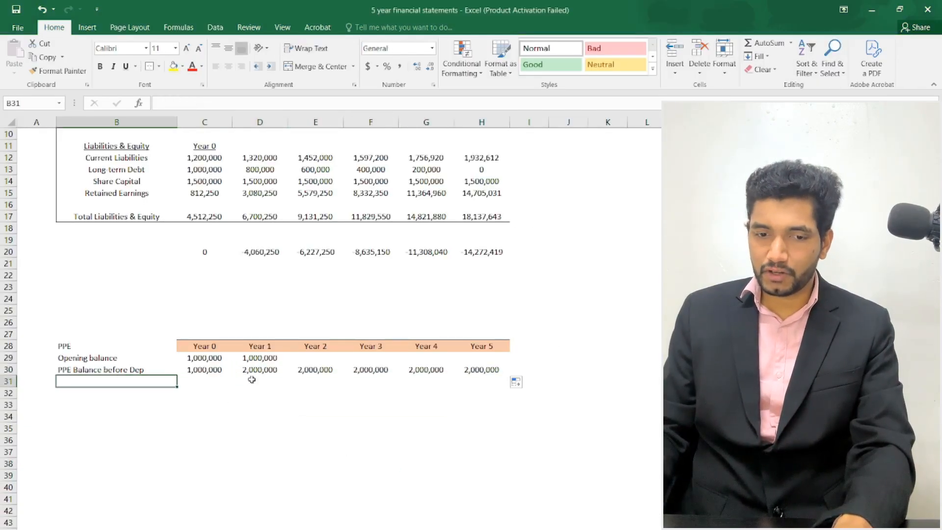
type("Dep")
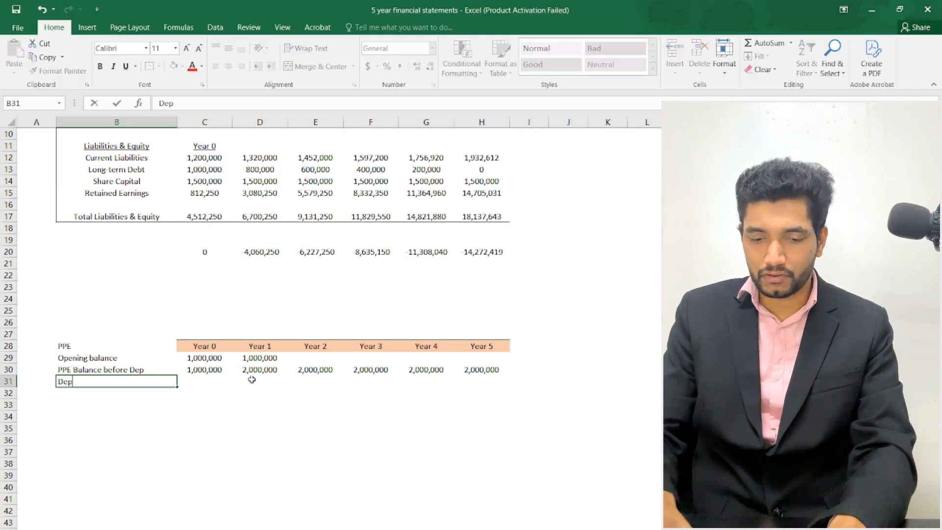
type(" value")
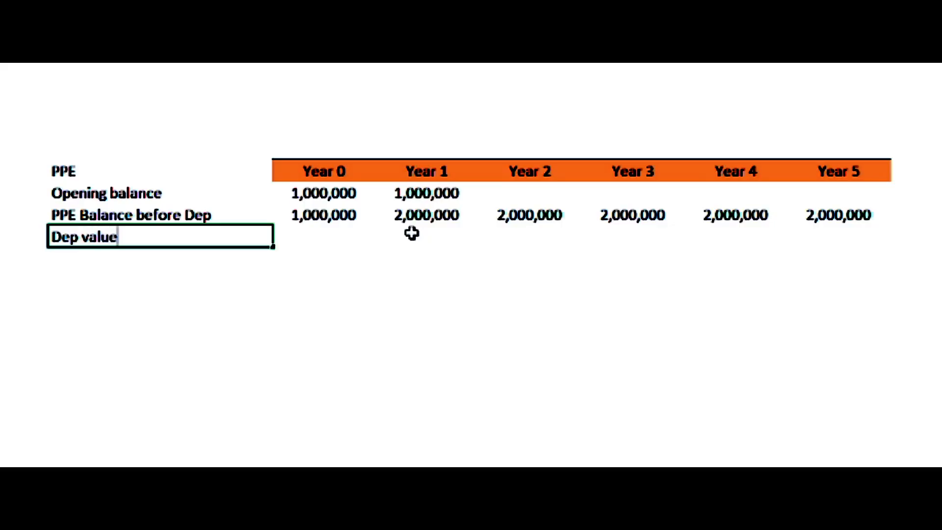
key("Tab")
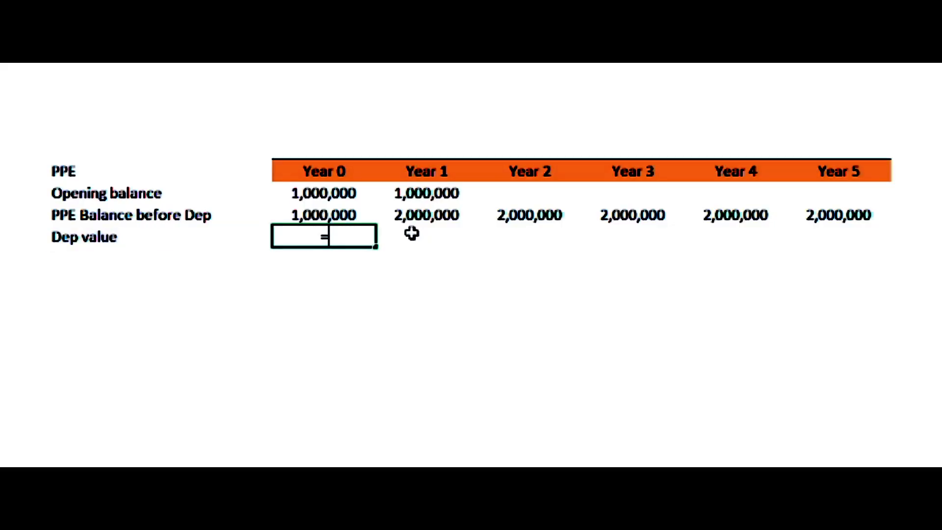
type("=")
key("Up")
type("-100,000")
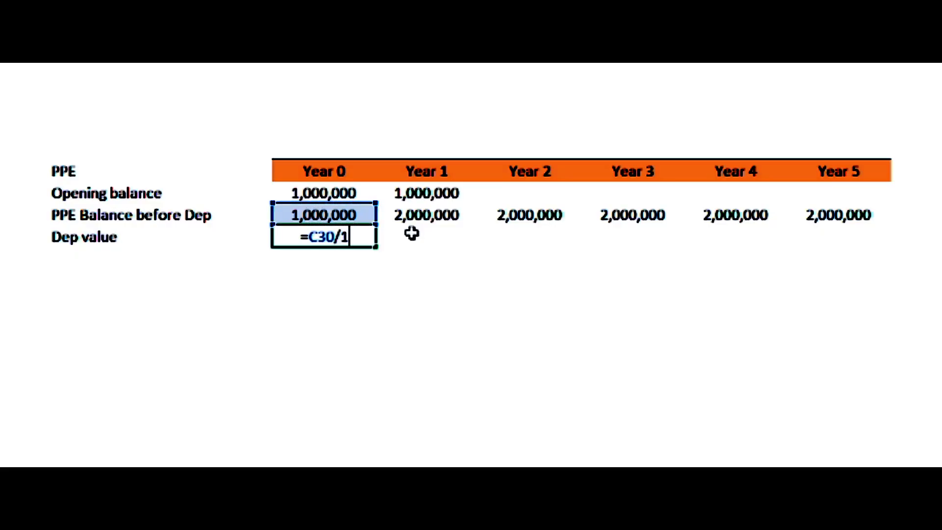
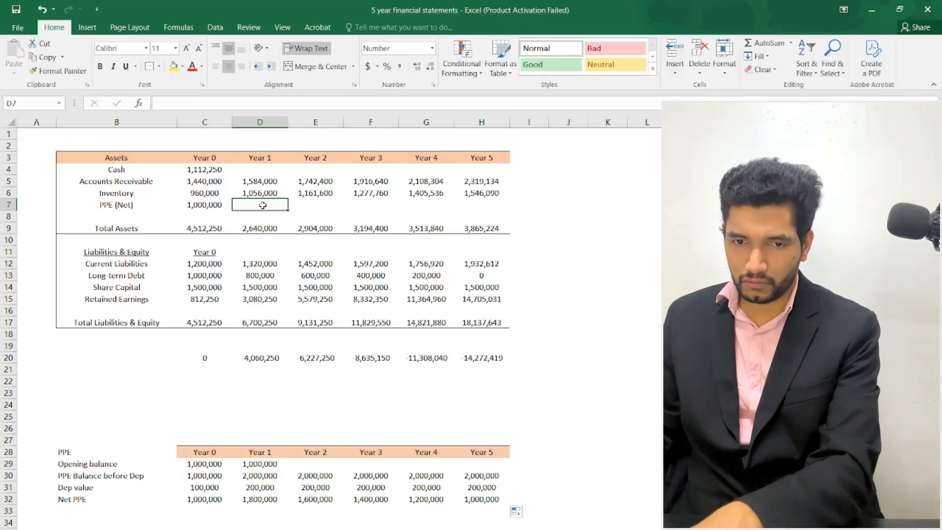
- Link the balance sheet's Year 1 PPE (Net) in D7 to the schedule's Net PPE with =D32 and fill it across through Year 5
type("=")
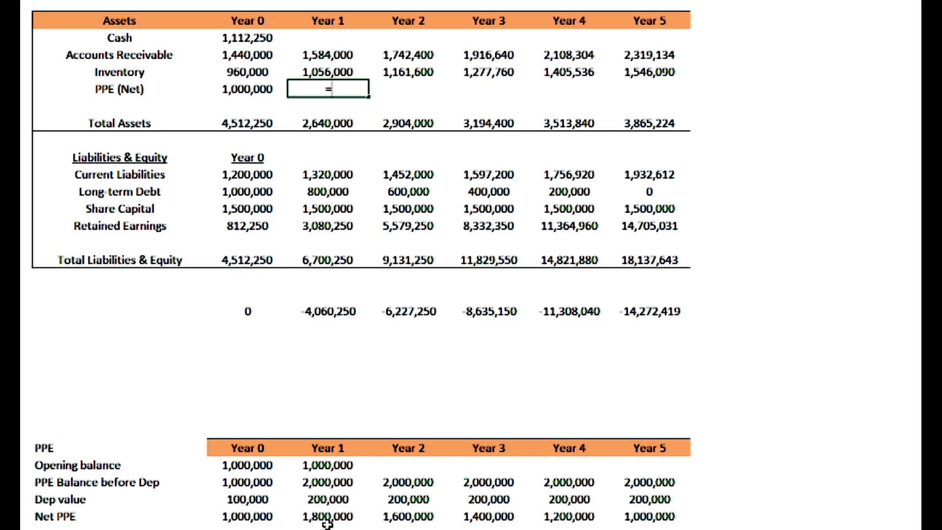
left_click(260, 511)
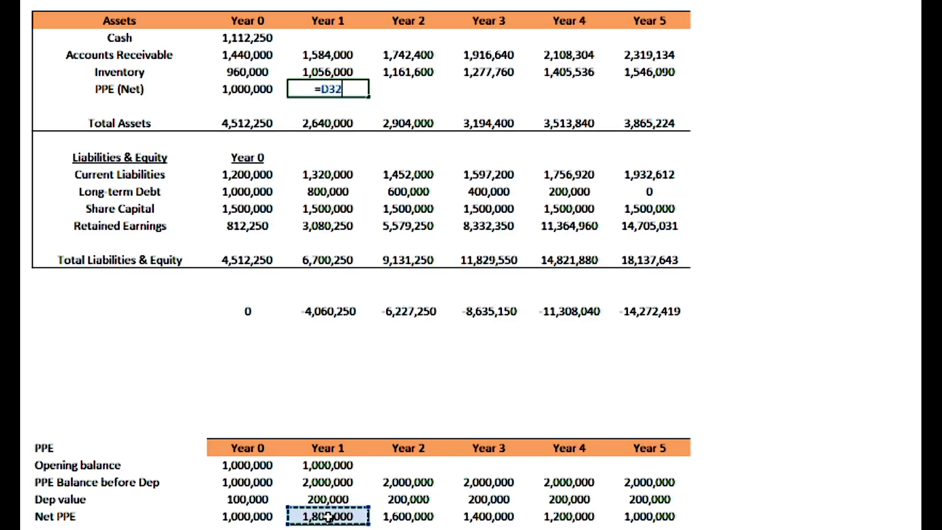
key("Return")
left_click(354, 89)
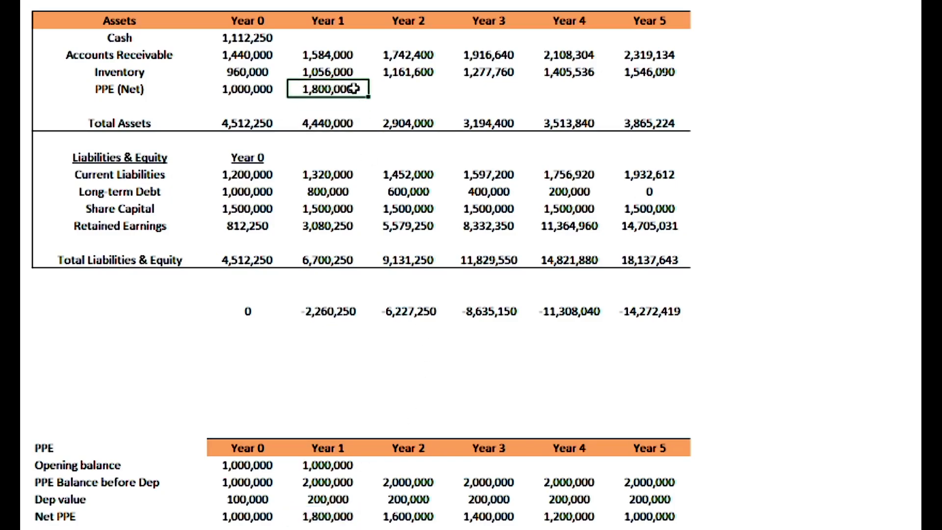
left_click_drag(369, 97, 690, 120)
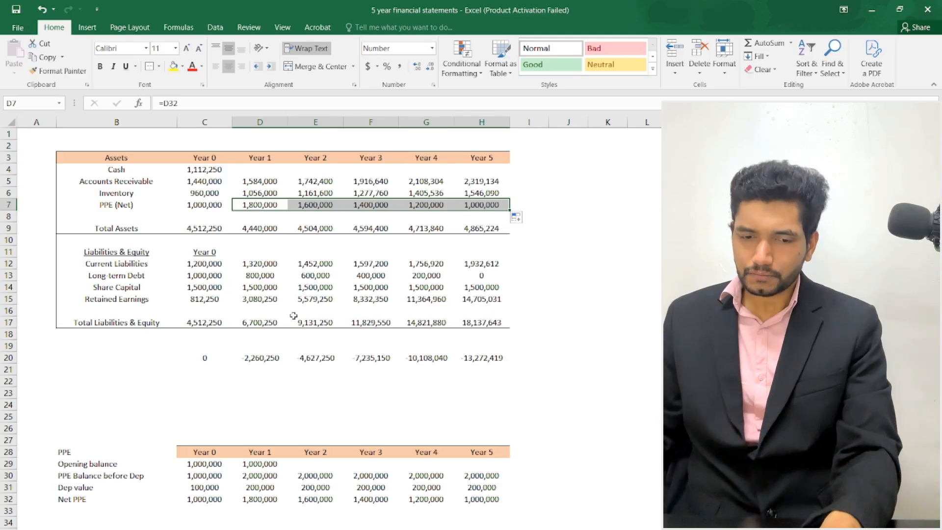
- Link Year 1 Depreciation in D9 of the P&L sheet to the PPE schedule with ='Balance sheet'!D31 and fill it across through Year 5
scroll(225, 333, "down", 3)
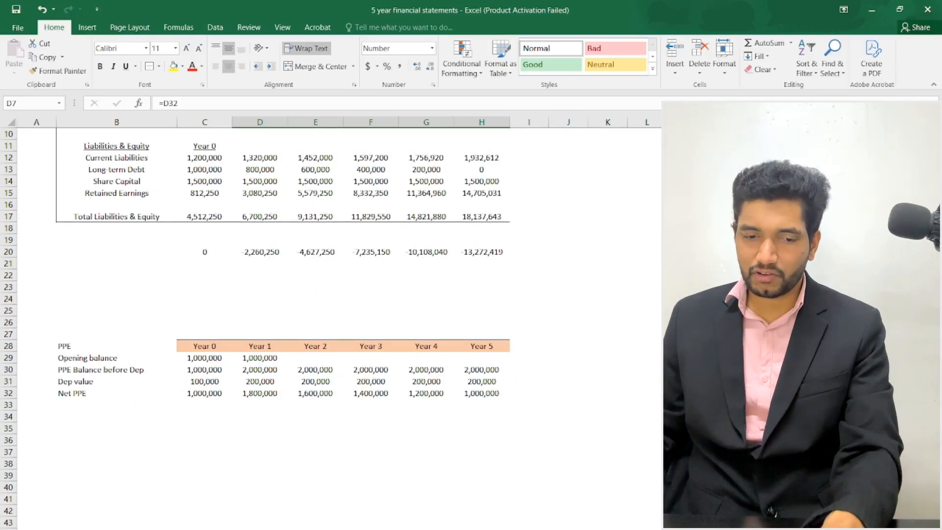
key("ctrl+Page_Up")
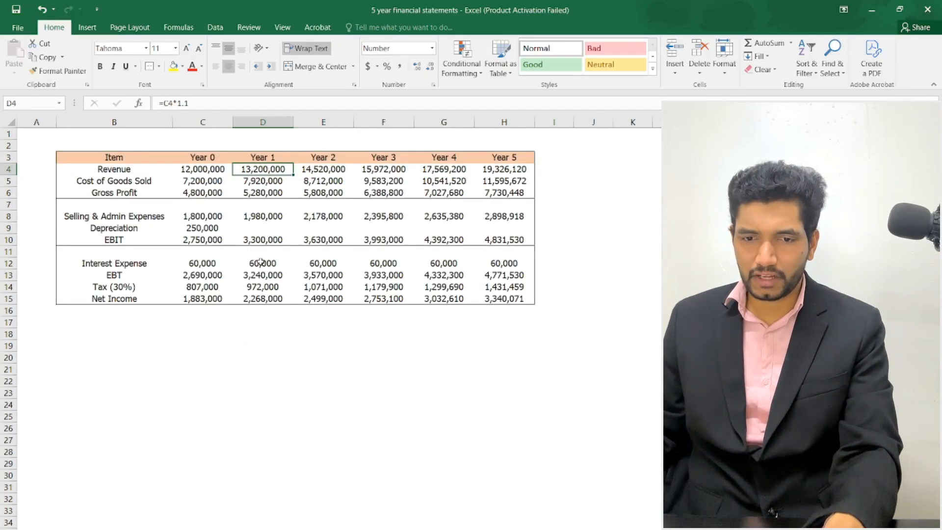
left_click(257, 231)
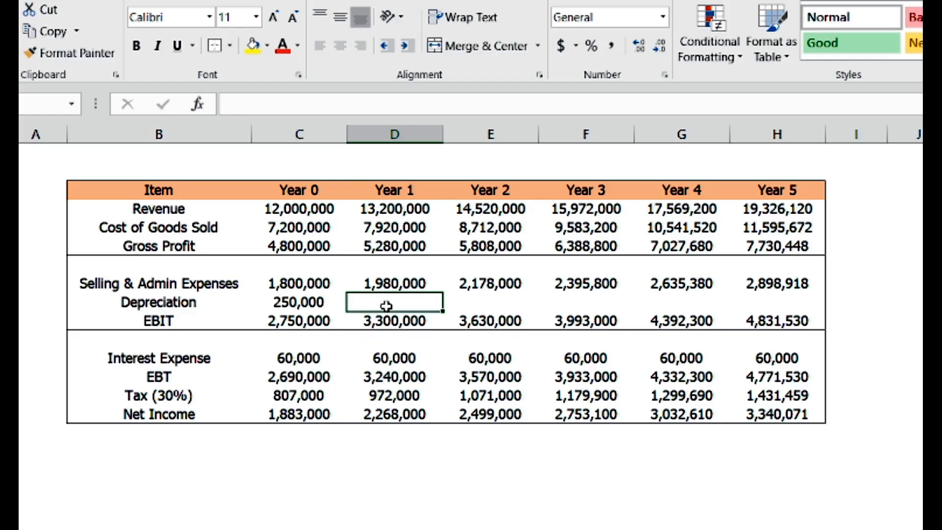
type("=")
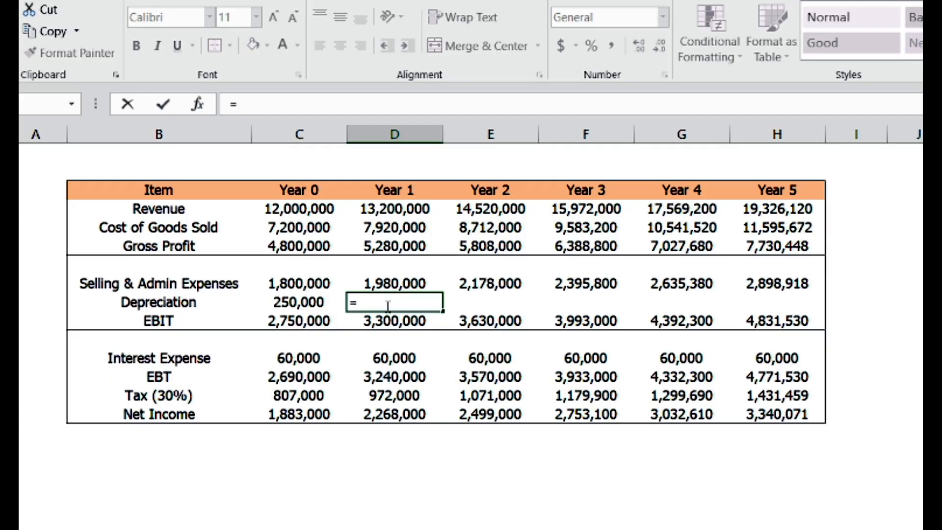
key("BackSpace")
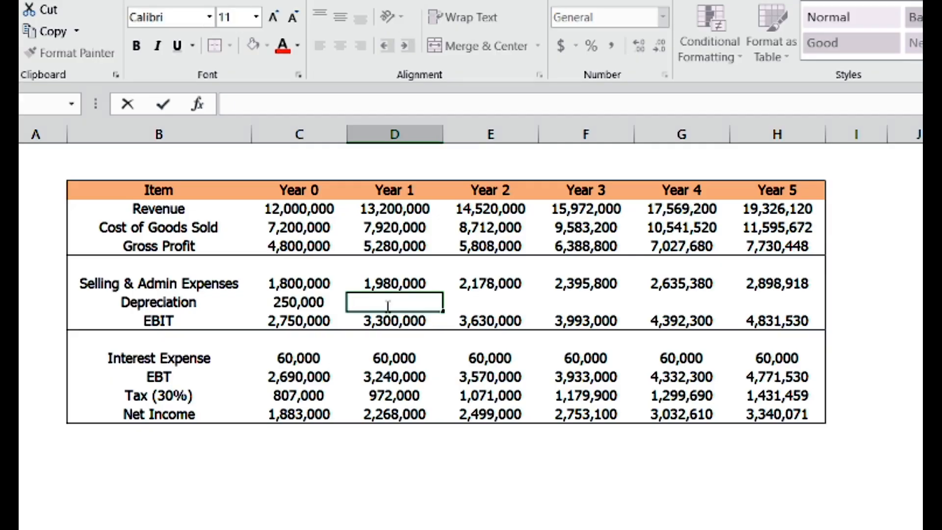
type("=")
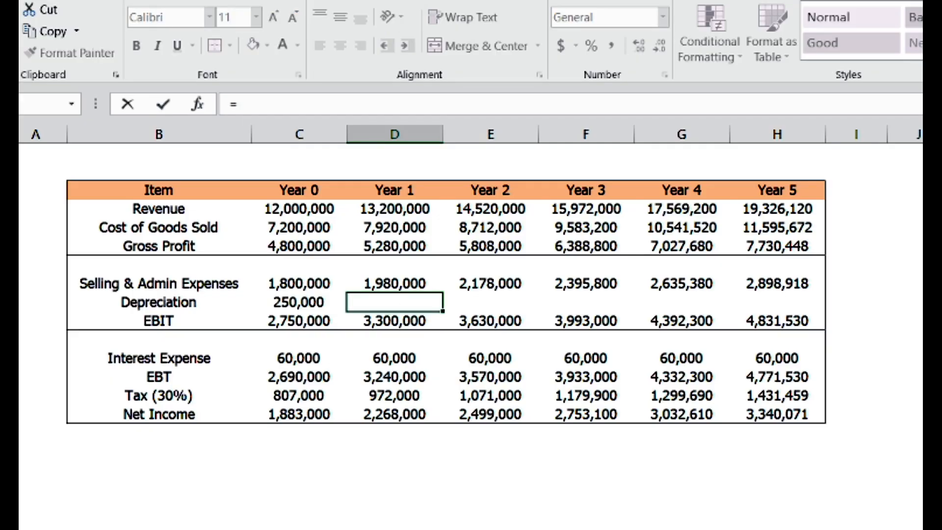
key("ctrl+Page_Down")
key("Return")
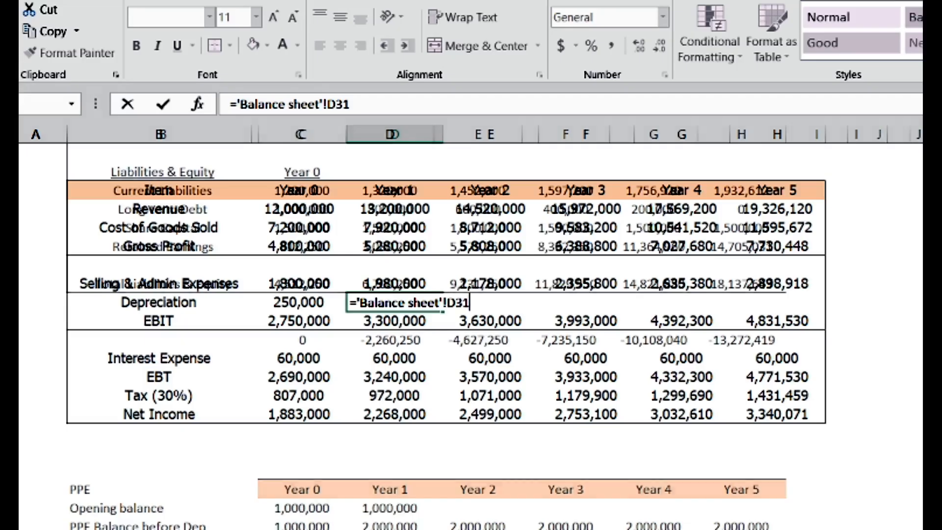
left_click(427, 303)
left_click_drag(444, 311, 828, 314)
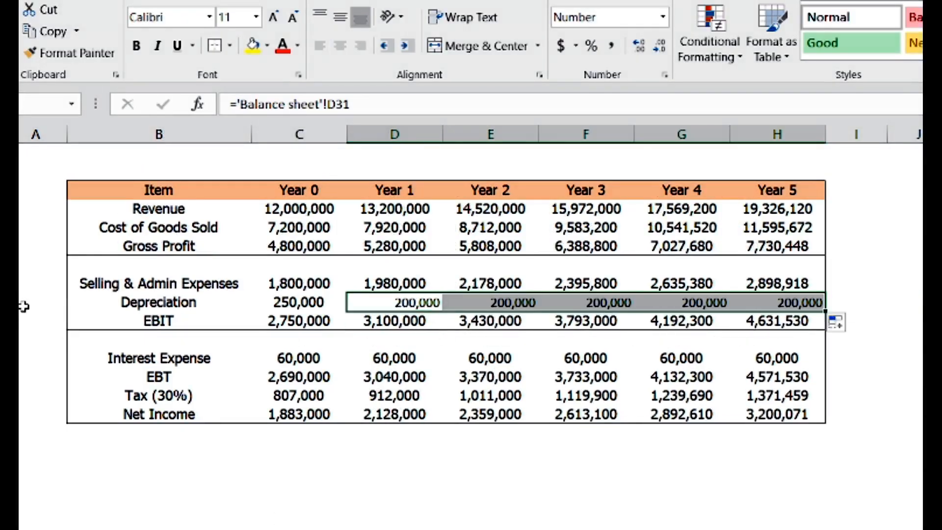
- Copy the formatting of the Selling & Admin Expenses row onto the P&L's Depreciation row
left_click(11, 284)
left_click(60, 48)
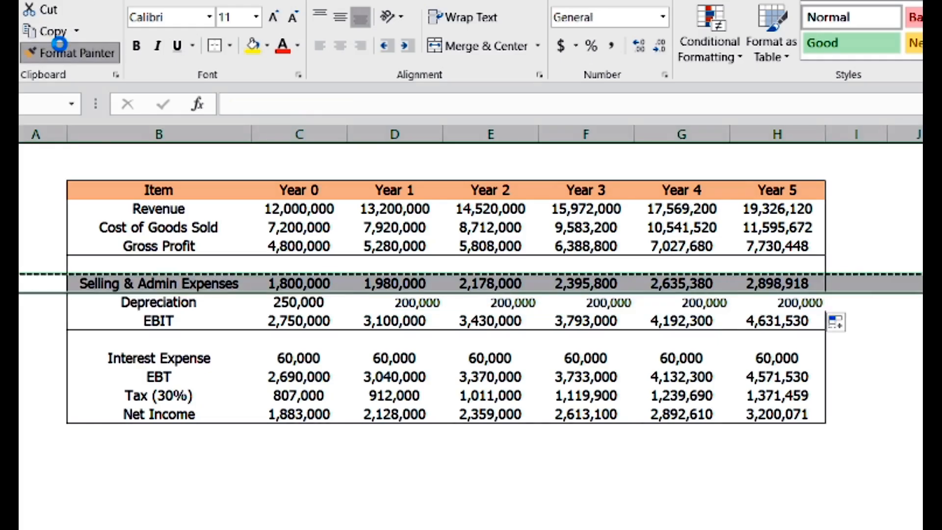
left_click(11, 303)
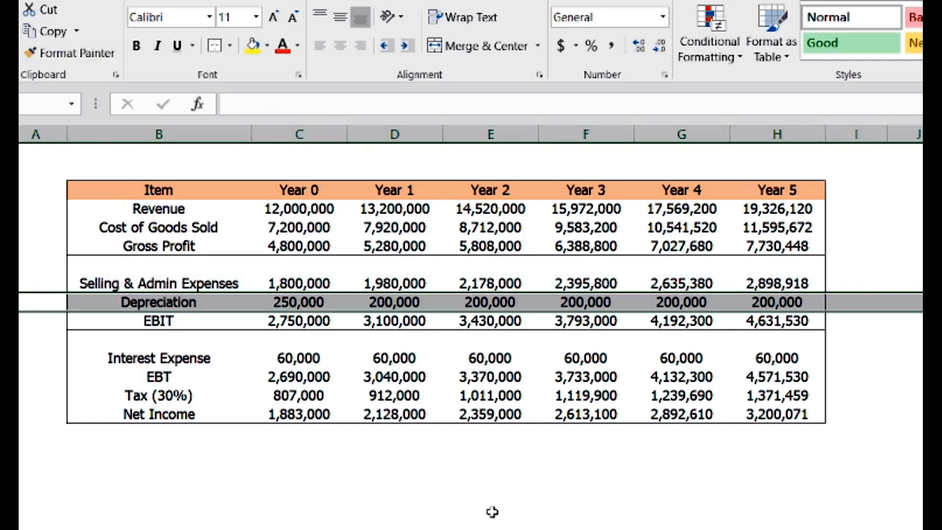
- Put outside borders around the whole table on the cash flow sheet, from Item through Ending Cash and Year 0 through Year 5
left_click(681, 528)
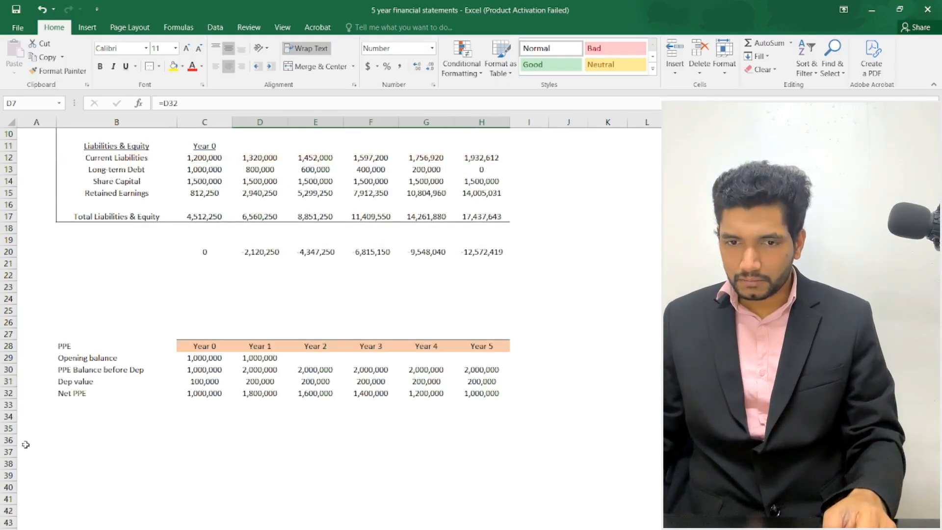
scroll(325, 421, "up", 3)
left_click(581, 239)
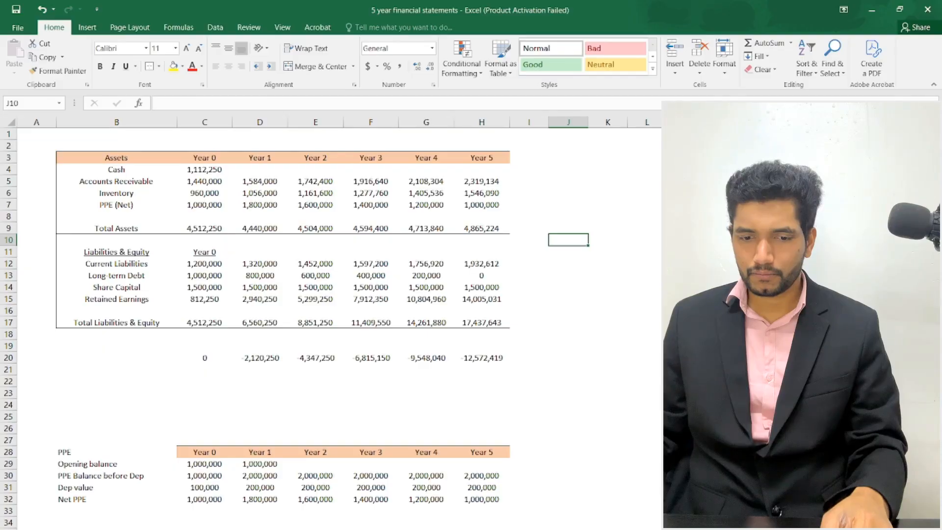
key("ctrl+Page_Up")
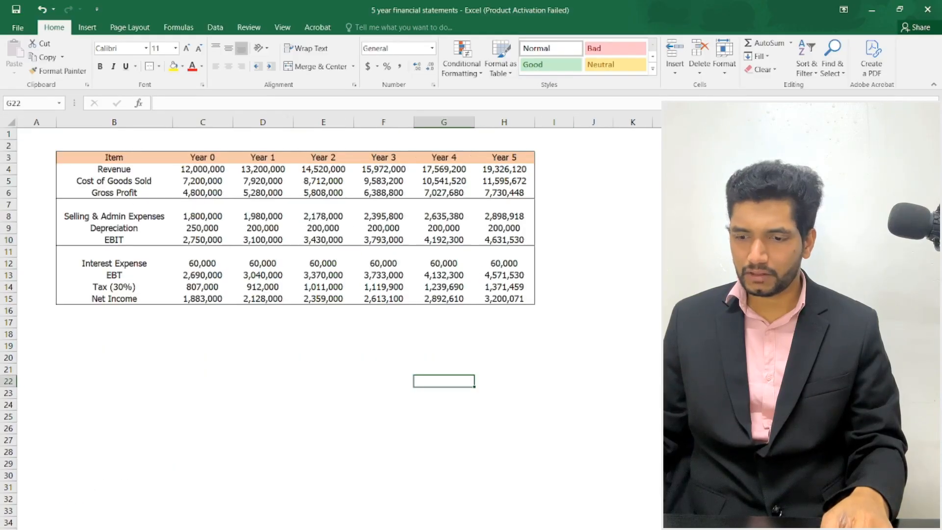
key("ctrl+Page_Down")
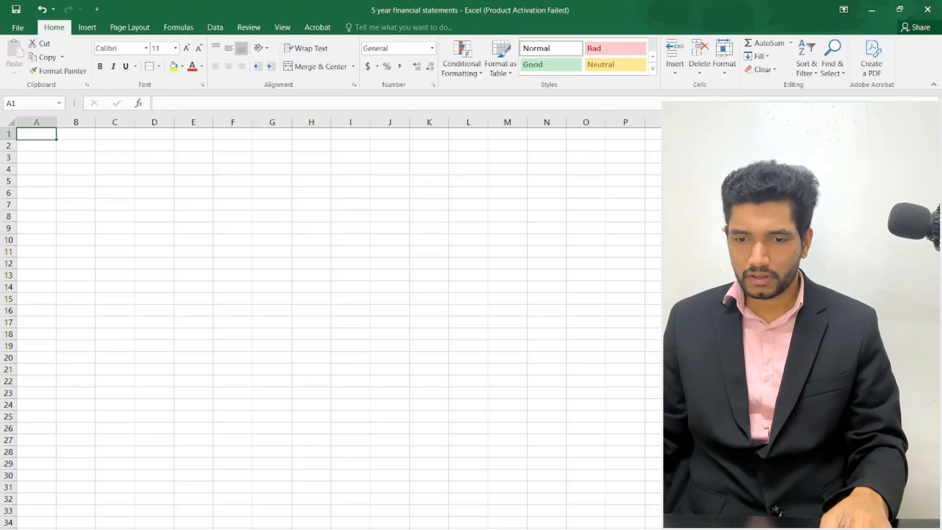
key("alt+Tab")
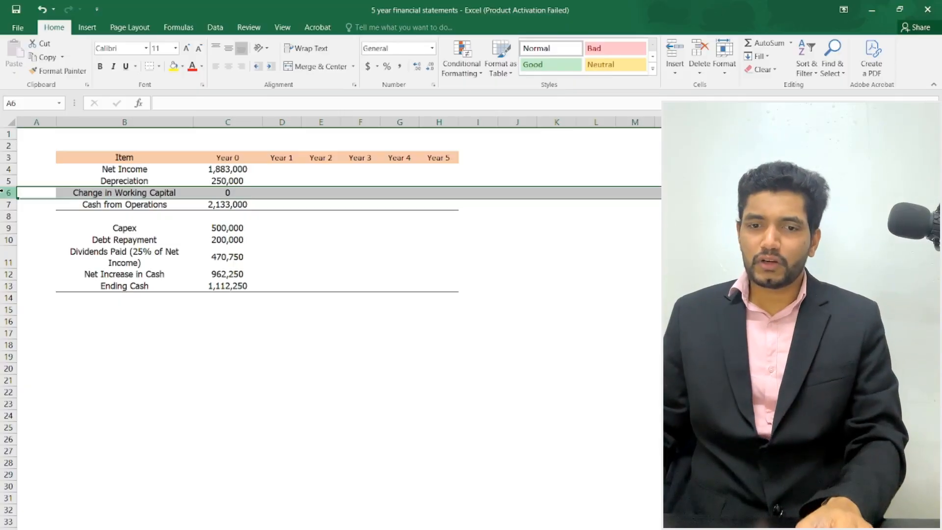
left_click(309, 332)
left_click_drag(85, 161, 442, 283)
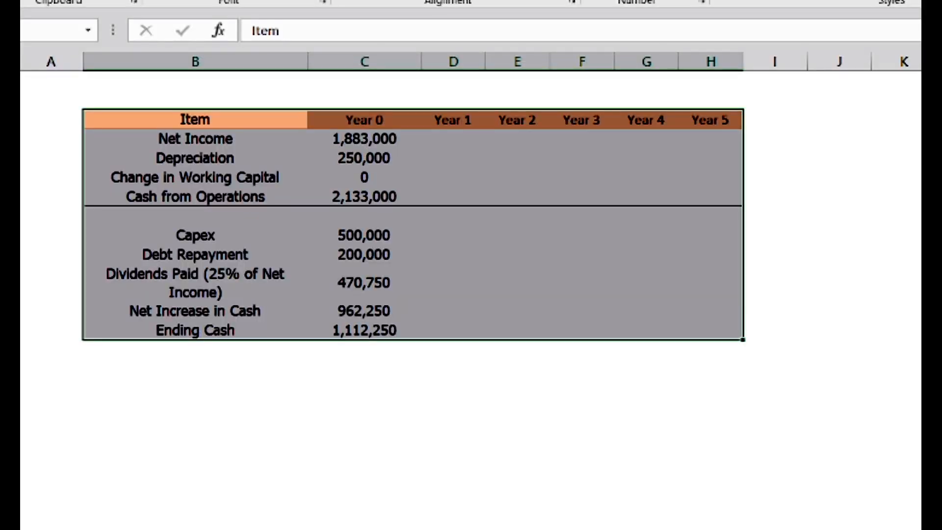
left_click(158, 66)
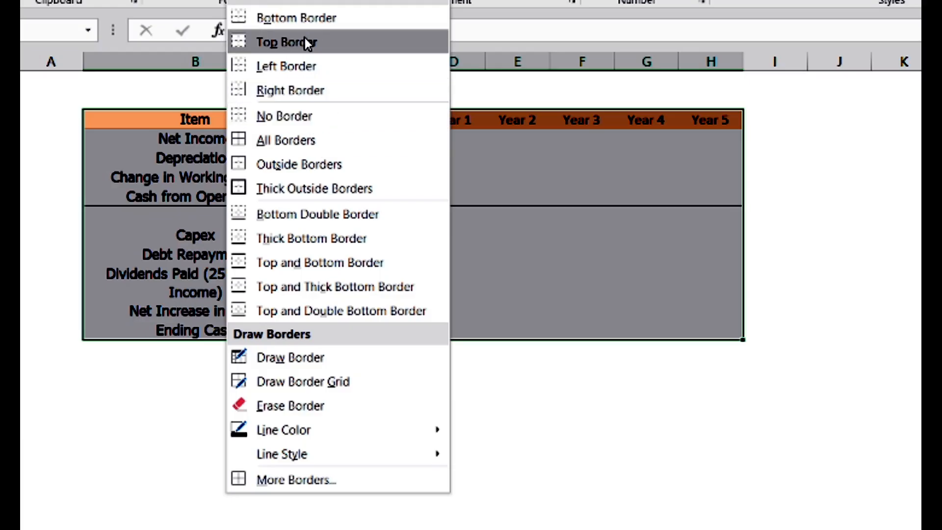
left_click(310, 159)
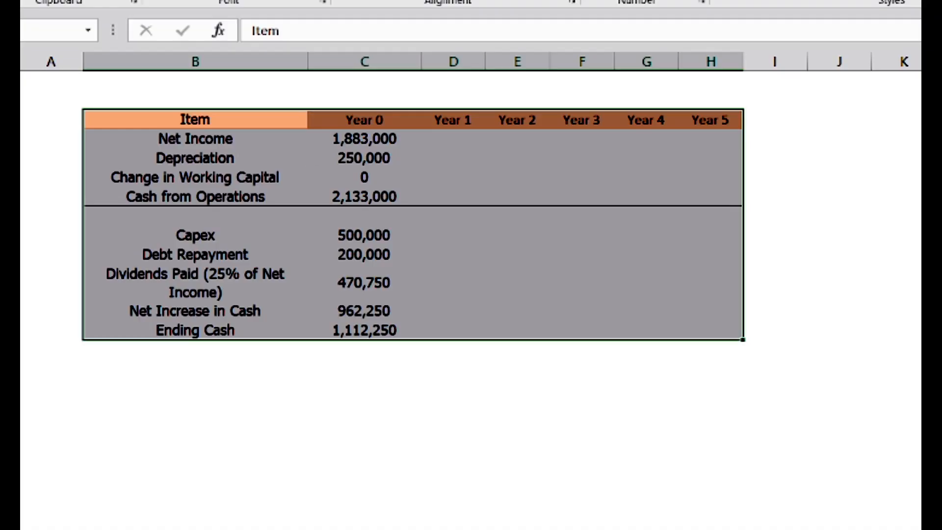
left_click(939, 253)
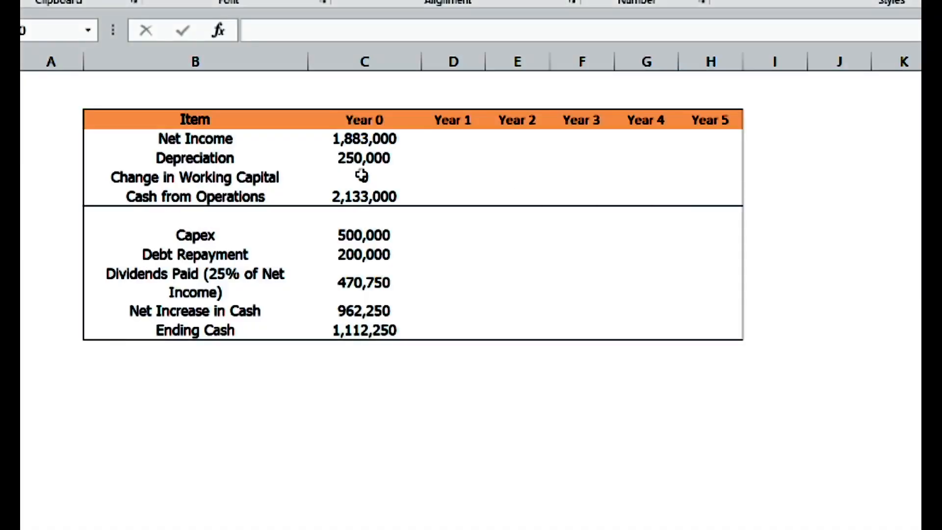
- Link the cash flow's Year 0 Net Income in C4 to the P&L with ='P&L'!C15 and fill it across through Year 5
left_click(368, 140)
type("=")
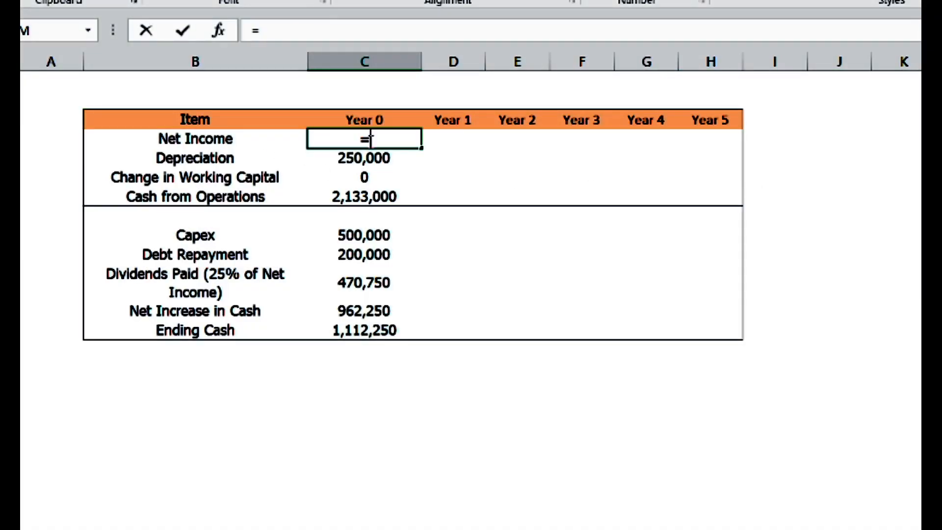
key("ctrl+Page_Up")
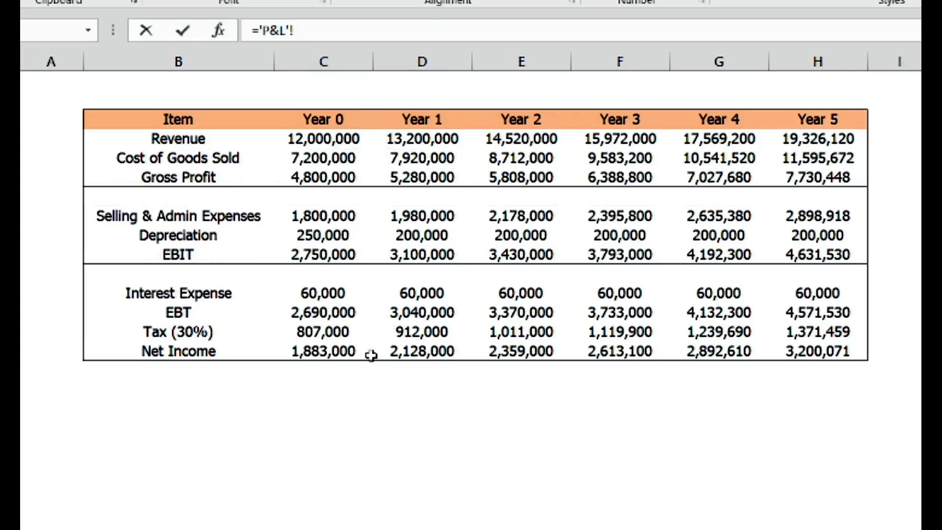
left_click(324, 351)
key("Return")
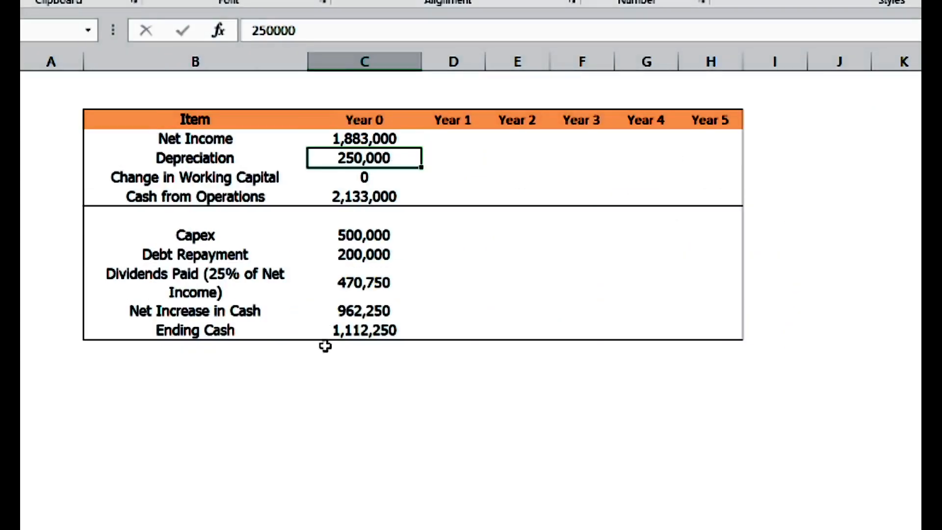
left_click(402, 141)
left_click_drag(416, 147, 743, 145)
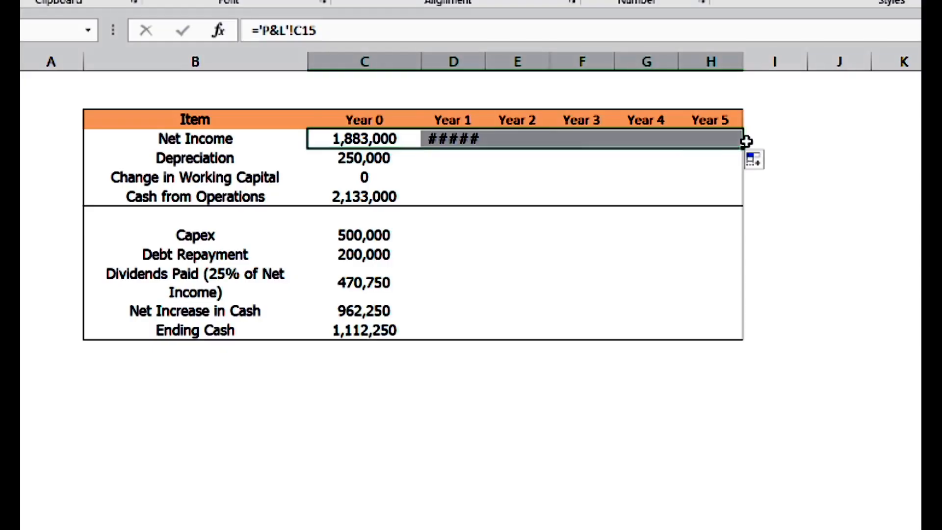
- Widen the cash flow sheet's columns C through H to one equal width that fits the Net Income figures
left_click(839, 248)
left_click_drag(364, 61, 716, 61)
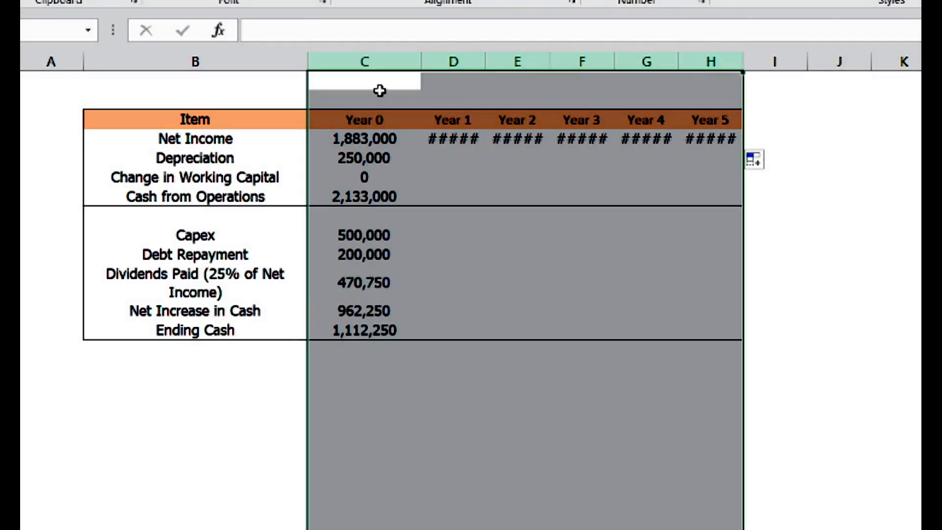
left_click_drag(423, 61, 427, 61)
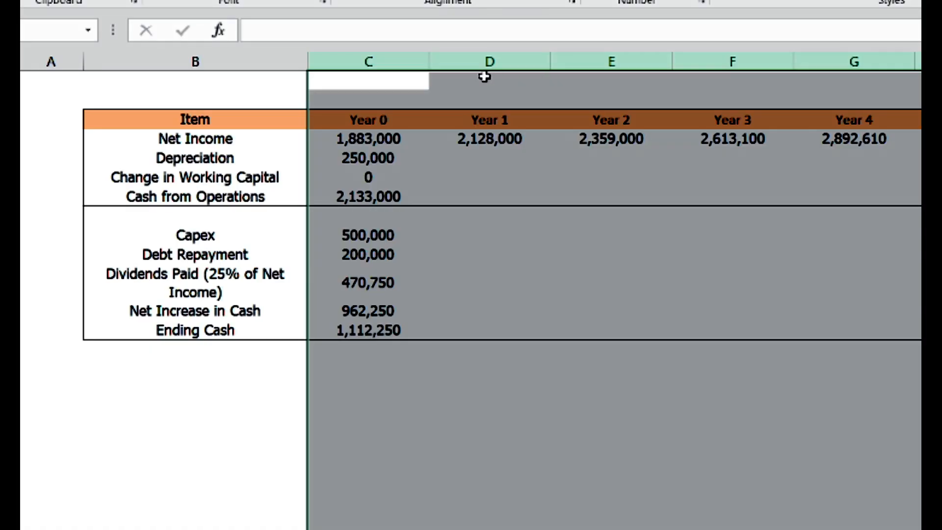
left_click_drag(435, 61, 407, 62)
left_click(448, 173)
- Link the cash flow's Year 0 Depreciation in C5 to the P&L with ='P&L'!C9 and fill it across through Year 5
left_click(382, 163)
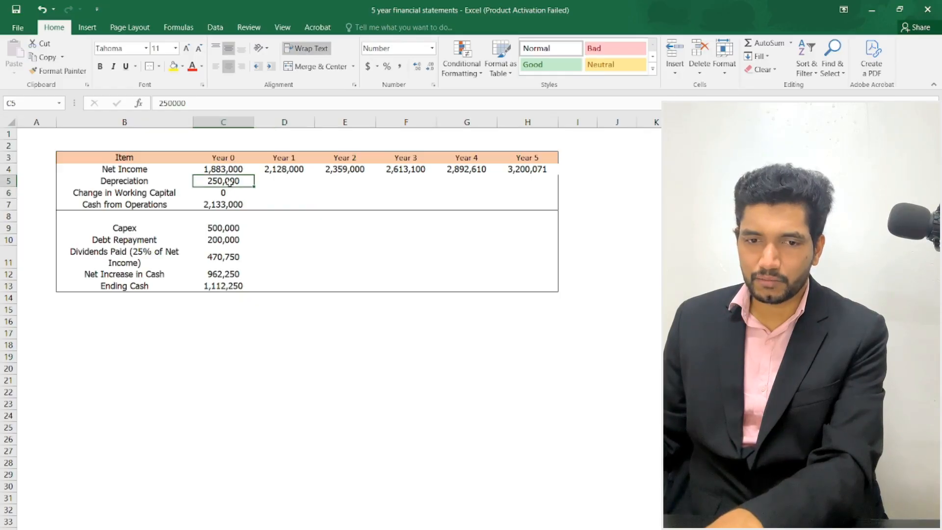
type("=")
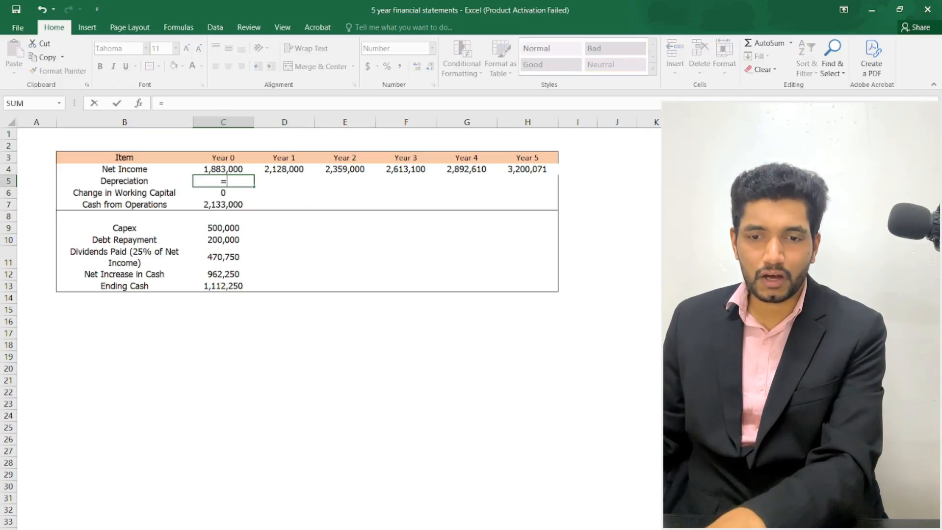
left_click(128, 528)
left_click(204, 228)
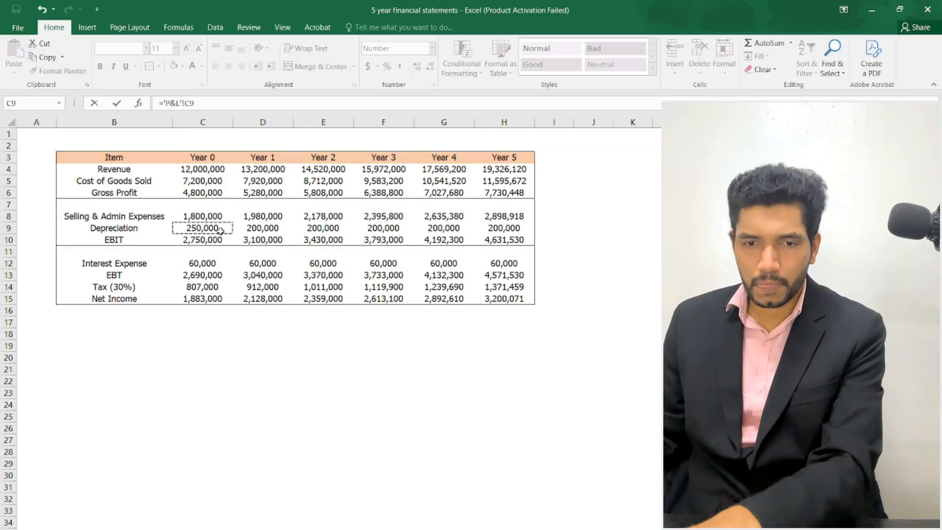
key("Return")
left_click(246, 180)
left_click_drag(255, 189, 531, 202)
left_click(774, 274)
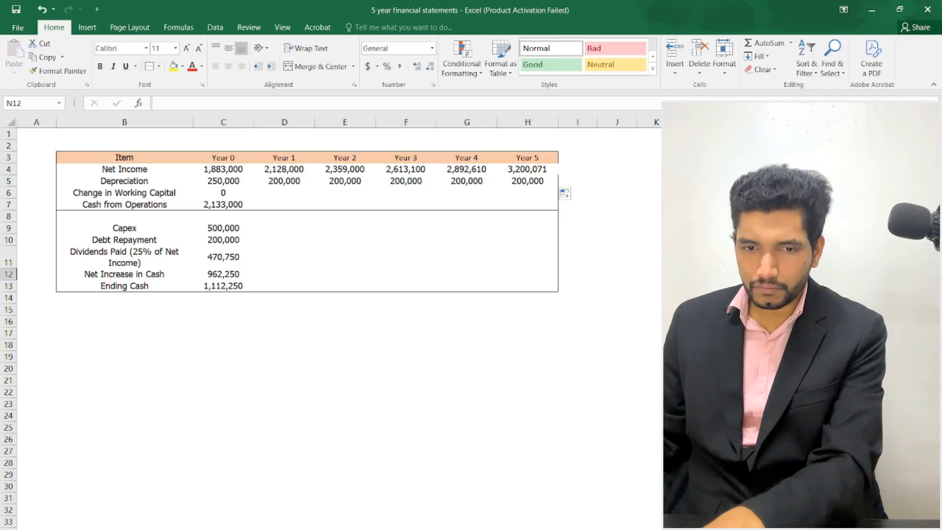
- Insert two blank rows above Change in Working Capital in the cash flow table
left_click(224, 204)
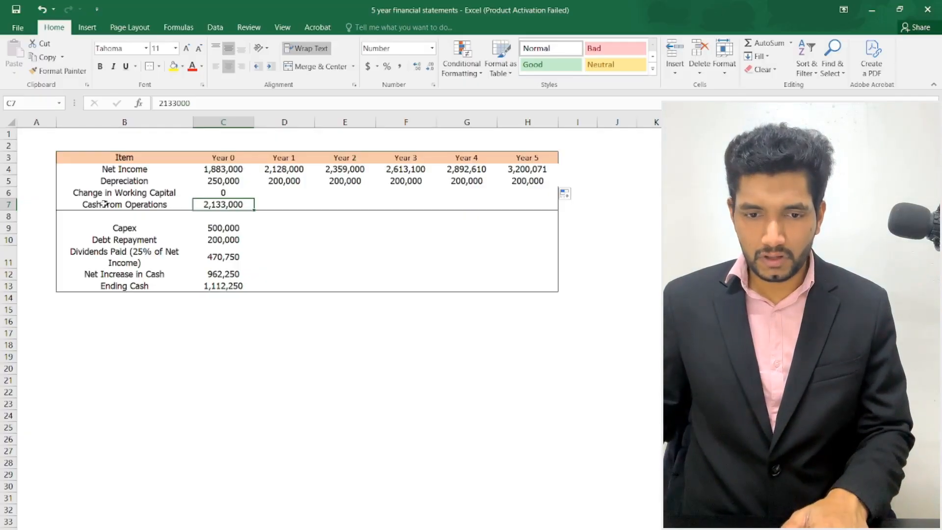
left_click(10, 192)
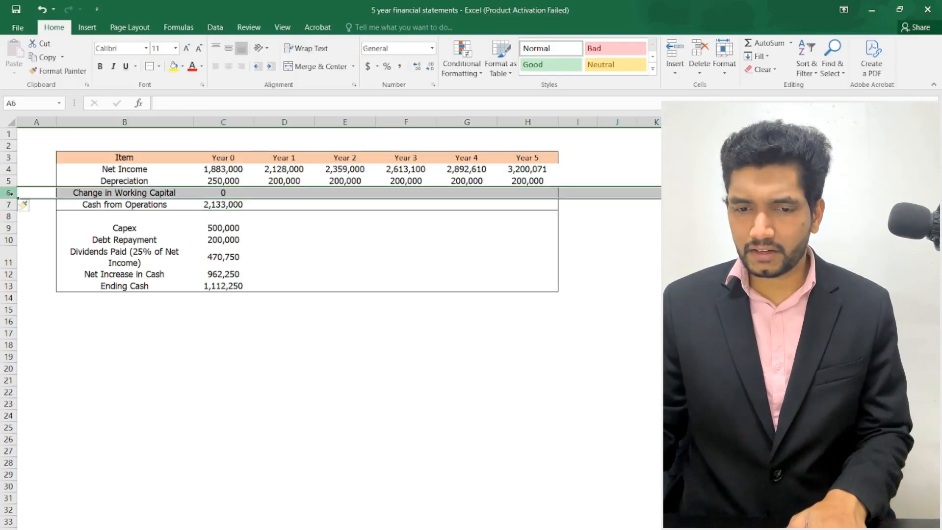
key("ctrl+shift+plus")
key("ctrl+shift+plus")
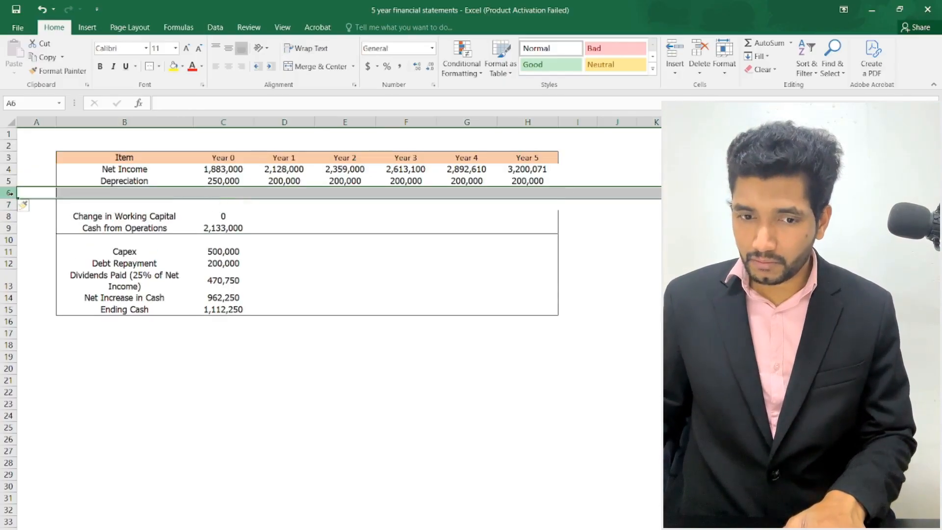
- Enter 0 as the Year 0 value of both blank rows, in C6 and C7
left_click(159, 252)
left_click(130, 189)
left_click(196, 192)
type("0")
key("Return")
key("Right")
type("0")
key("Return")
key("Up")
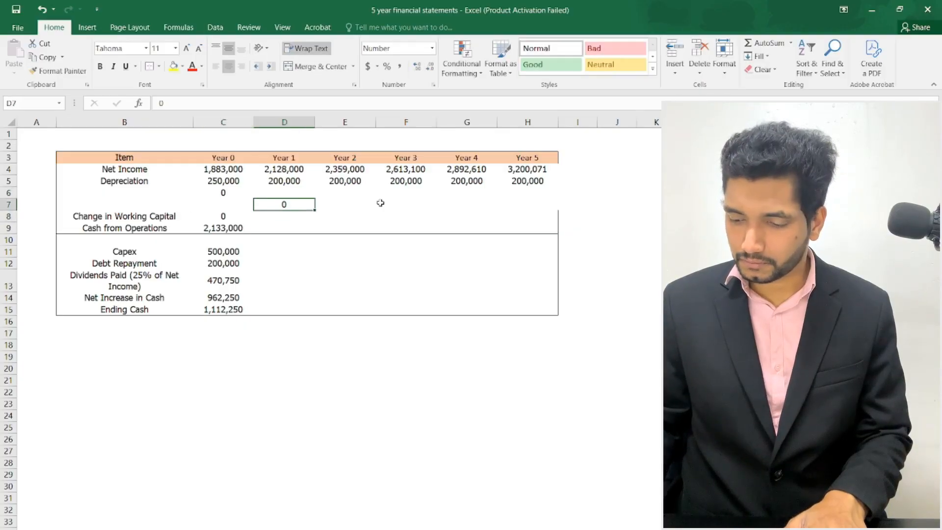
key("Left")
type("0")
key("Return")
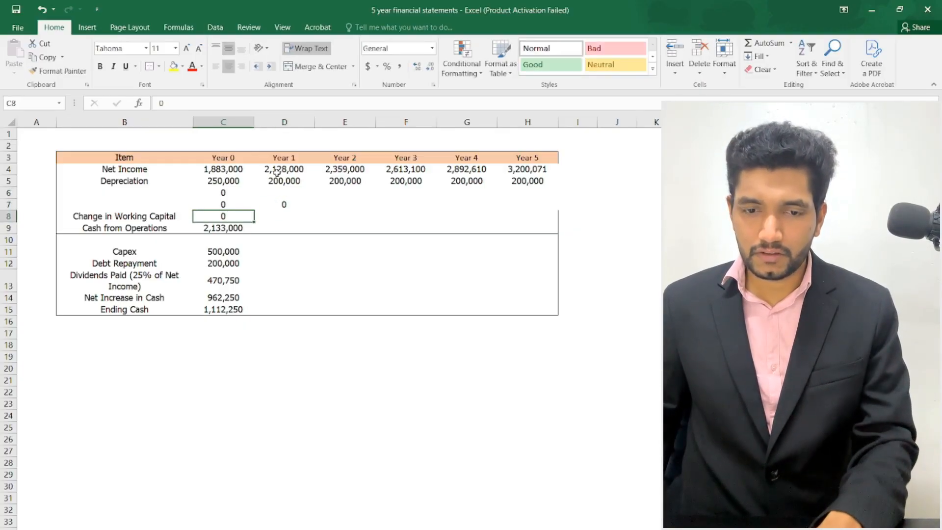
- Label the row below Depreciation, in B6, as Changes in AR
left_click(124, 189)
type("Changa")
key("BackSpace")
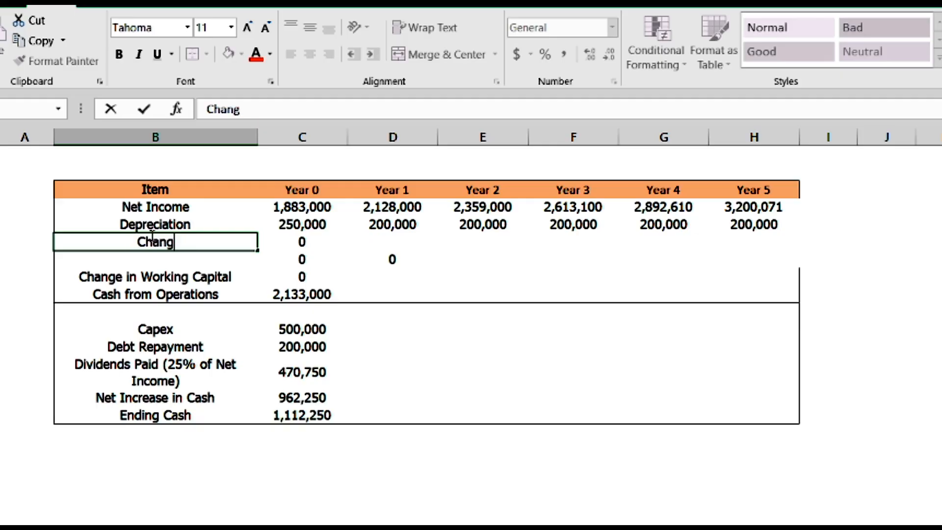
type("es")
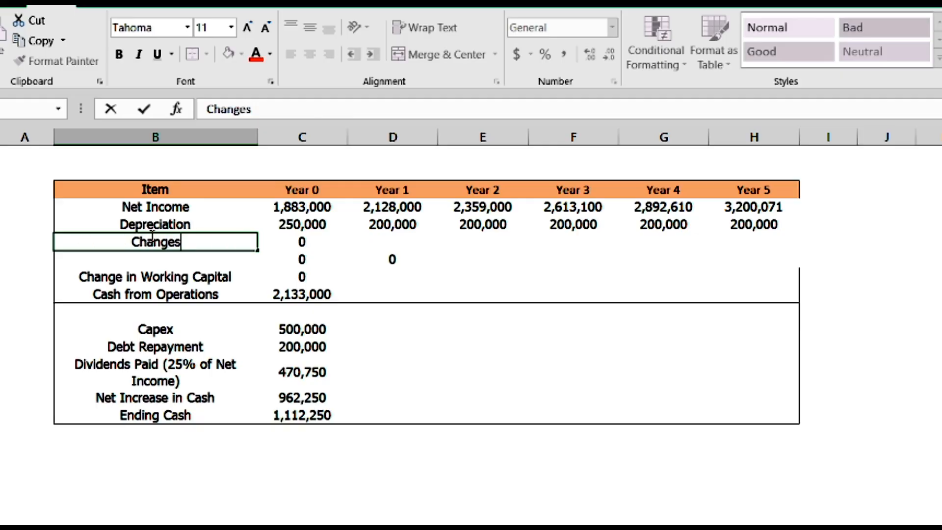
type(" in ")
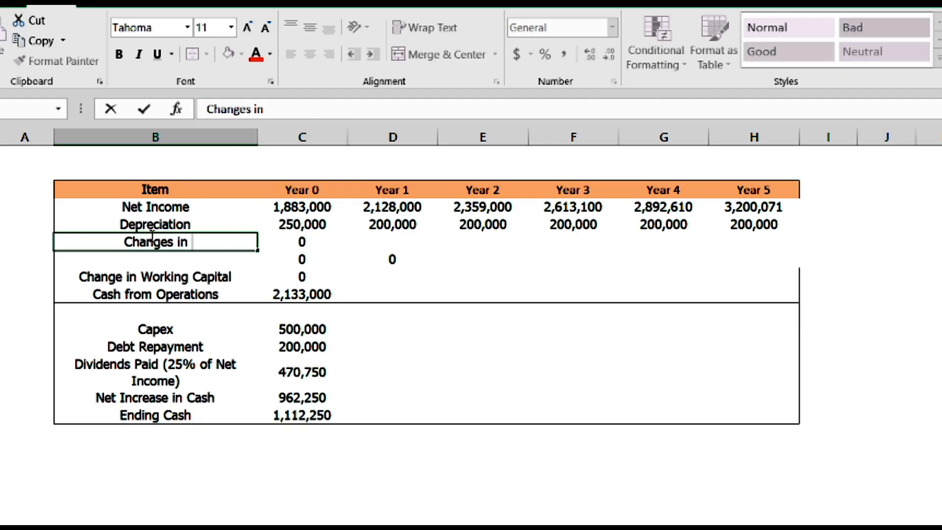
type("AR")
key("Return")
- Label the next cash flow row, in B7, as Changes in Inventory
type("Changes in Inven")
key("BackSpace")
key("BackSpace")
type("r")
key("BackSpace")
type("entory")
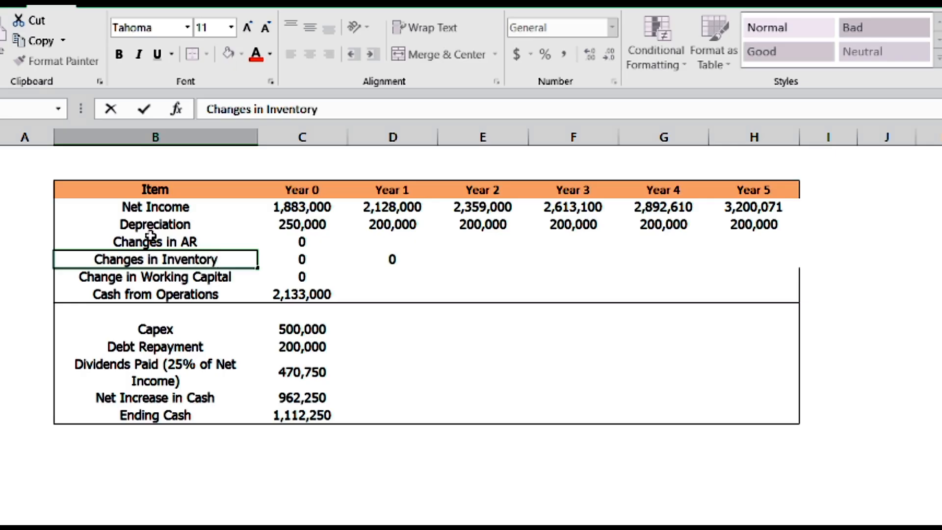
key("Return")
- Rename the Change in Working Capital row as Changes in AP, and clear the stray 0 from D7
type("Chan")
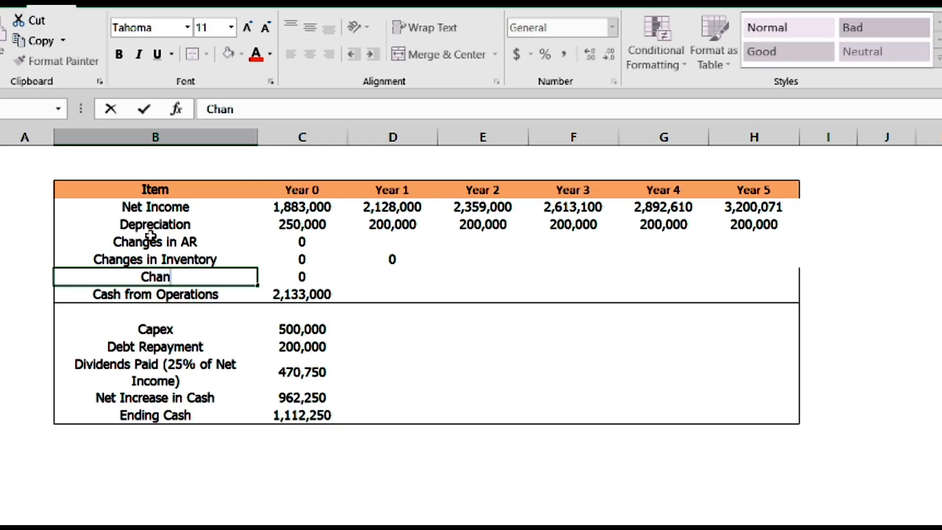
type("ges in AP")
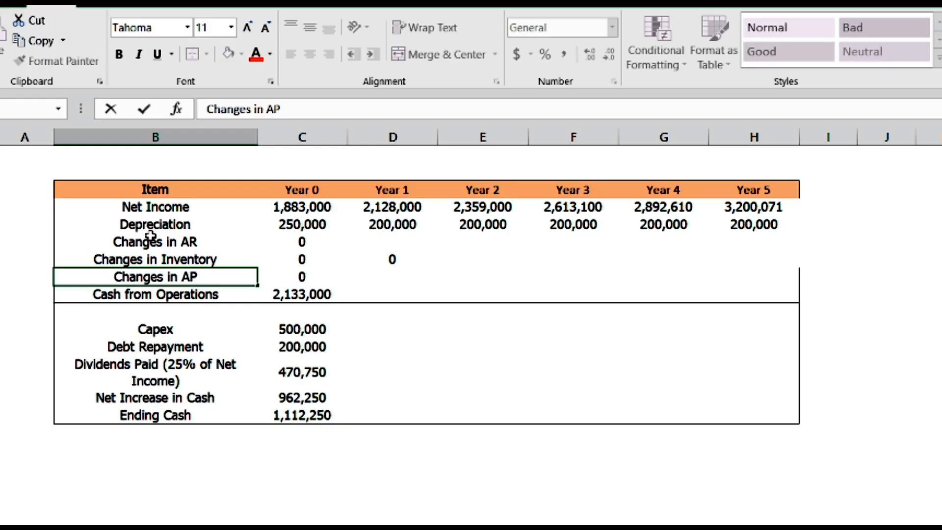
type("3")
key("Return")
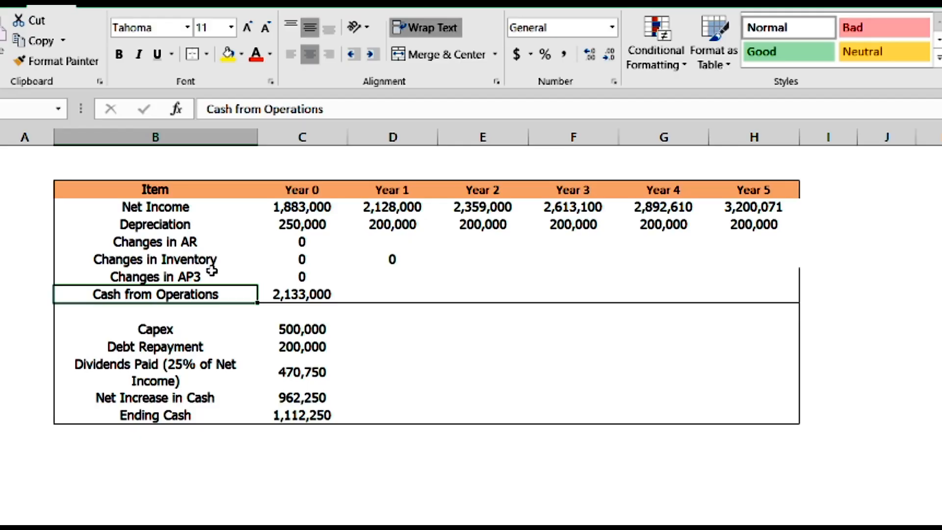
left_click(212, 271)
double_click(211, 271)
key("BackSpace")
key("Return")
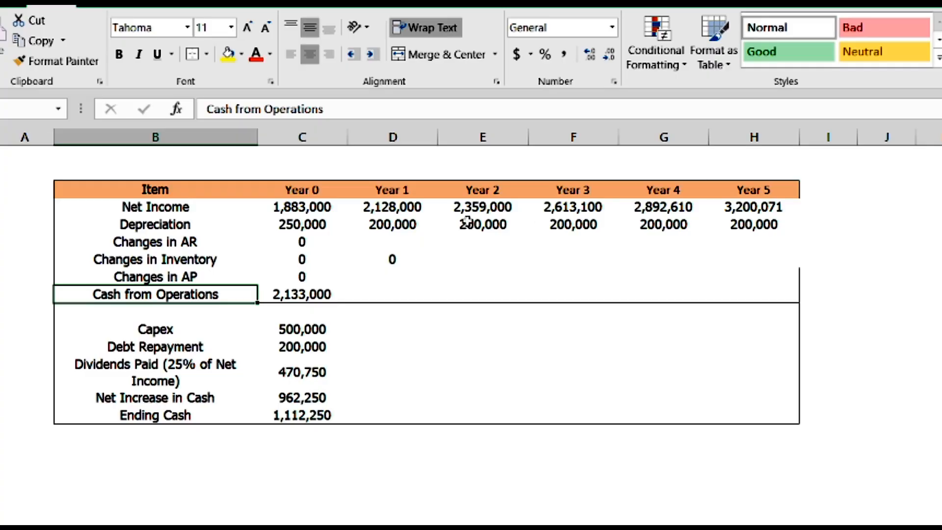
left_click(384, 259)
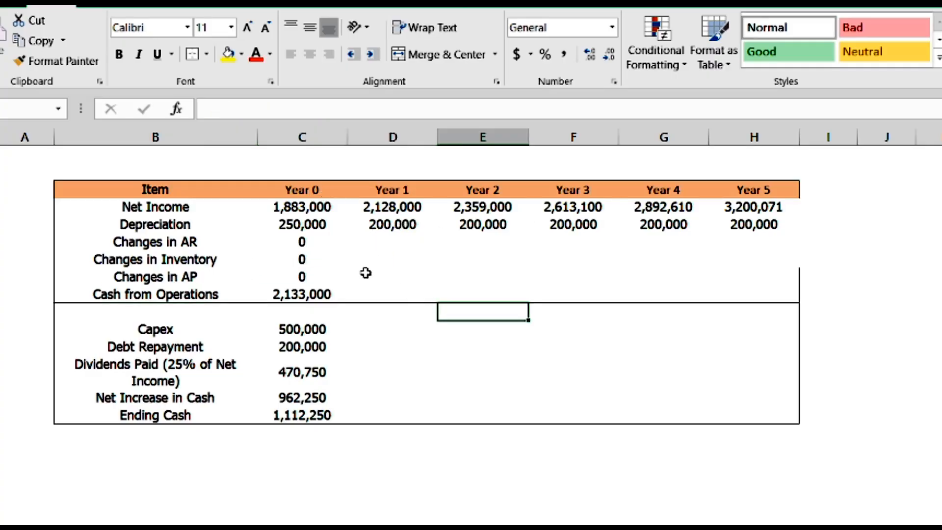
- Calculate Year 1 Changes in AR in D6 as balance sheet receivables C5 minus D5, and fill the formula through Year 5
left_click(380, 243)
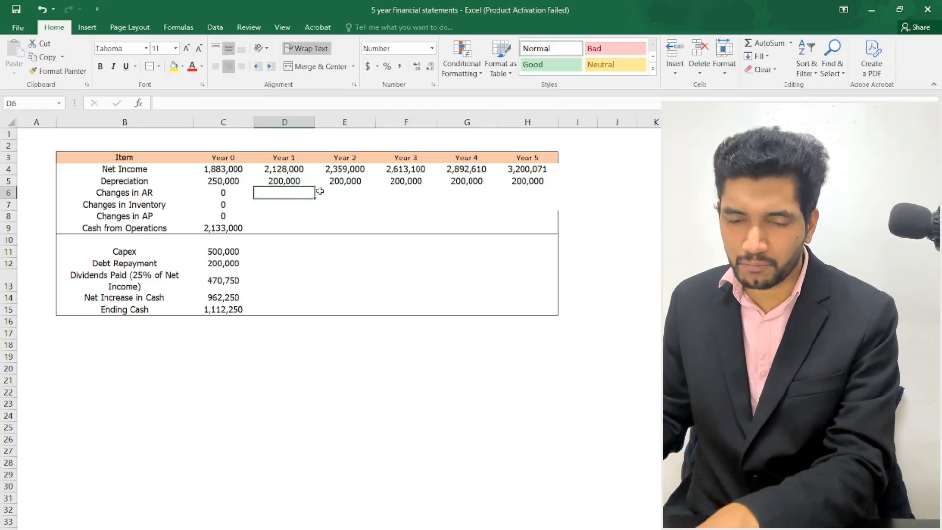
type("=")
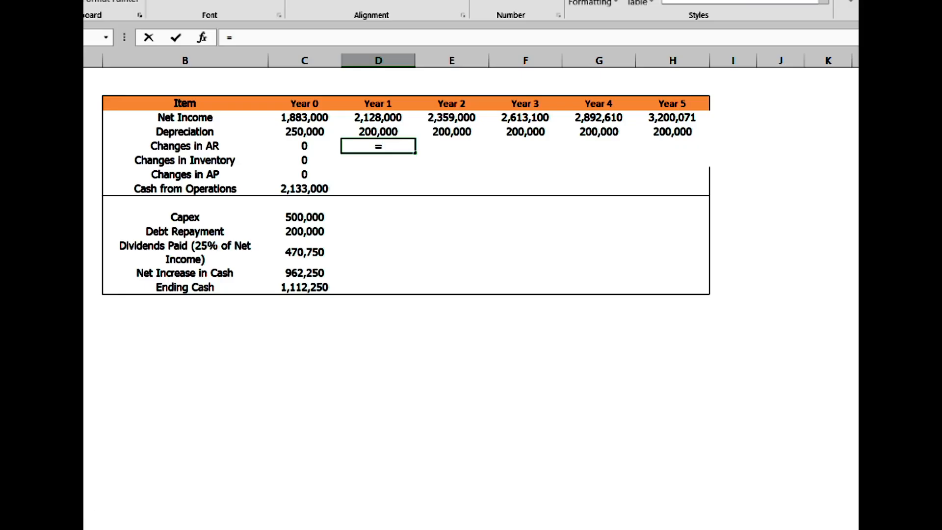
left_click(490, 529)
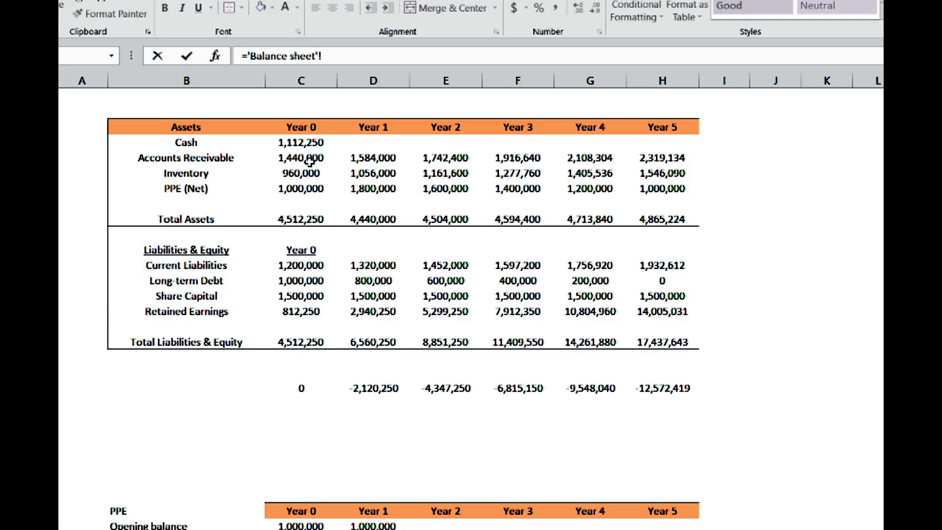
left_click(205, 182)
type("-")
left_click(358, 161)
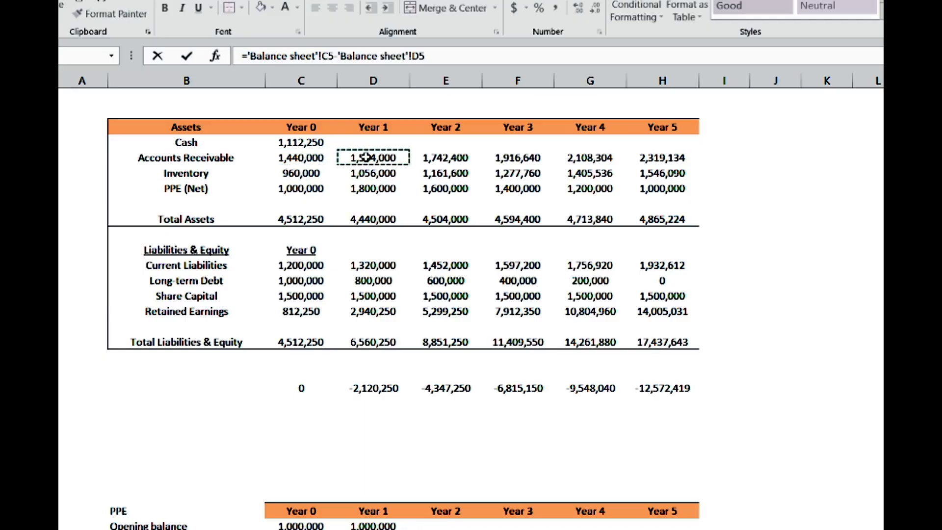
key("Return")
left_click(402, 173)
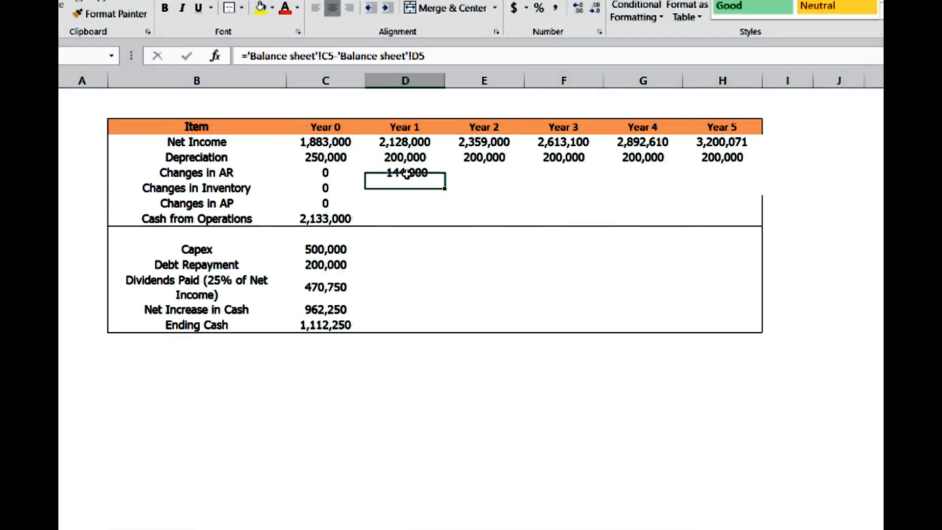
left_click_drag(496, 176, 740, 175)
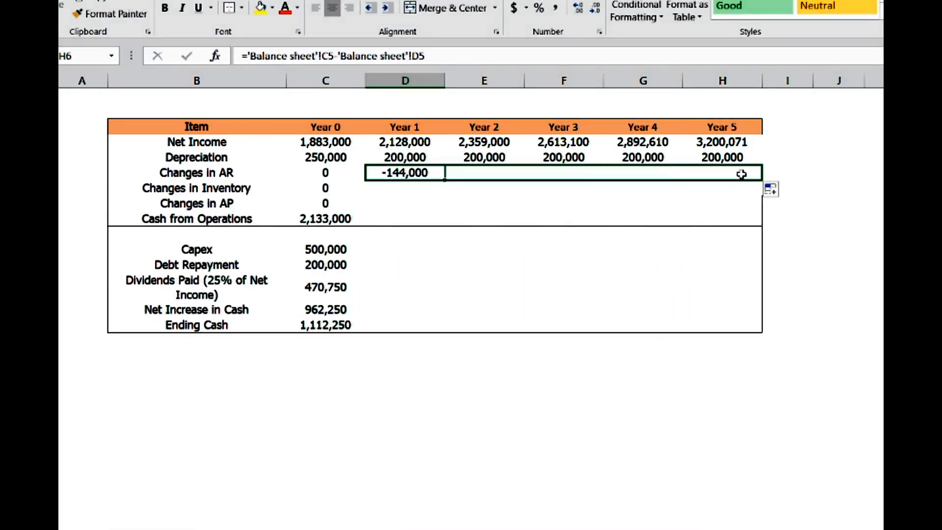
- Calculate Year 1 Changes in Inventory in D7 as balance sheet inventory C6 minus D6, and fill the formula through Year 5
left_click(380, 188)
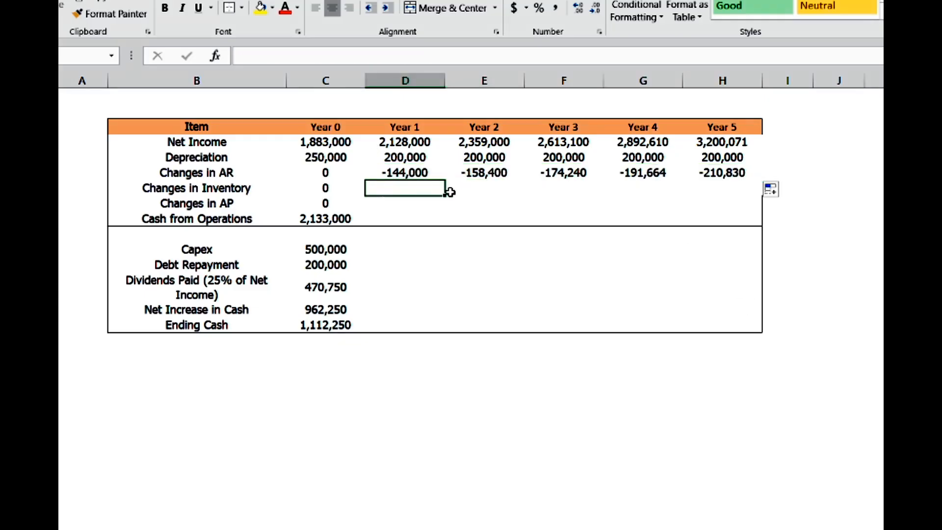
type("=")
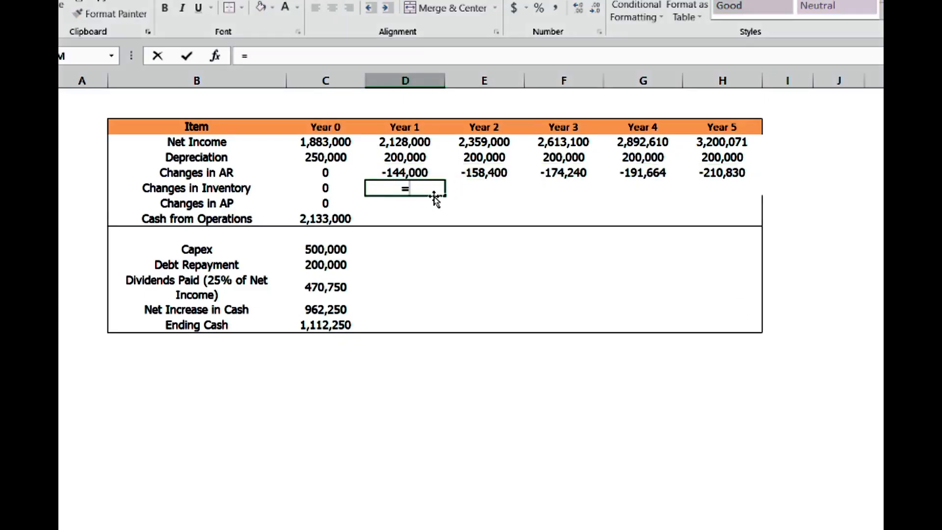
key("ctrl+Page_Up")
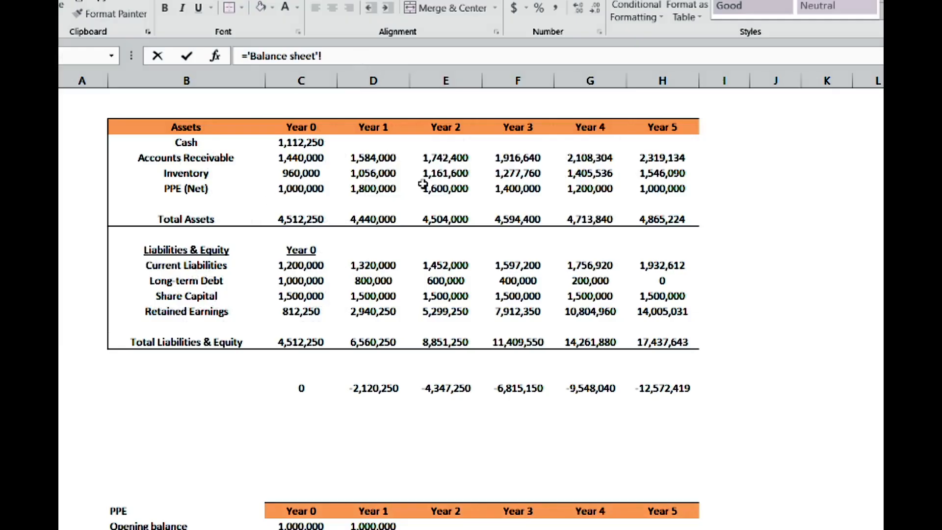
left_click(304, 170)
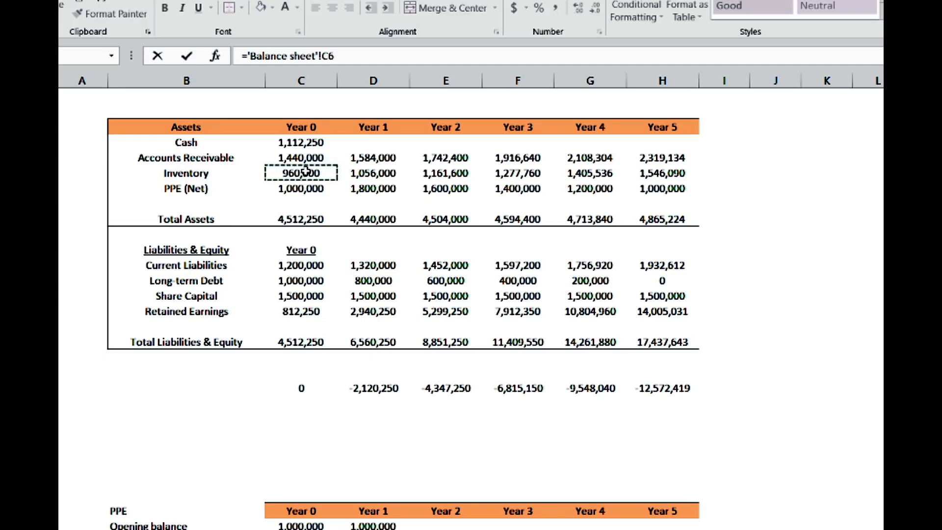
left_click(377, 172)
key("Return")
left_click(421, 187)
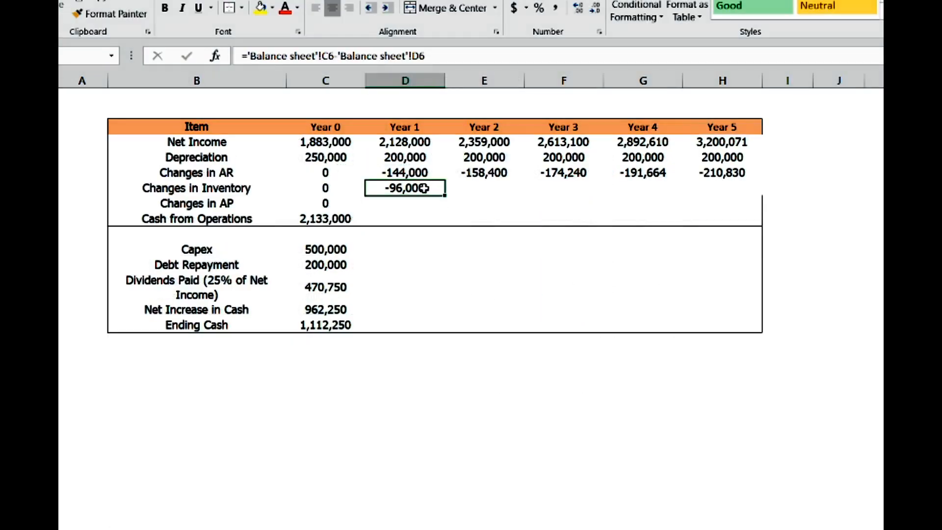
left_click_drag(445, 196, 760, 196)
- Calculate Year 1 Changes in AP in D8 as balance sheet current liabilities D12 minus C12, and fill the formula through Year 5
left_click(400, 203)
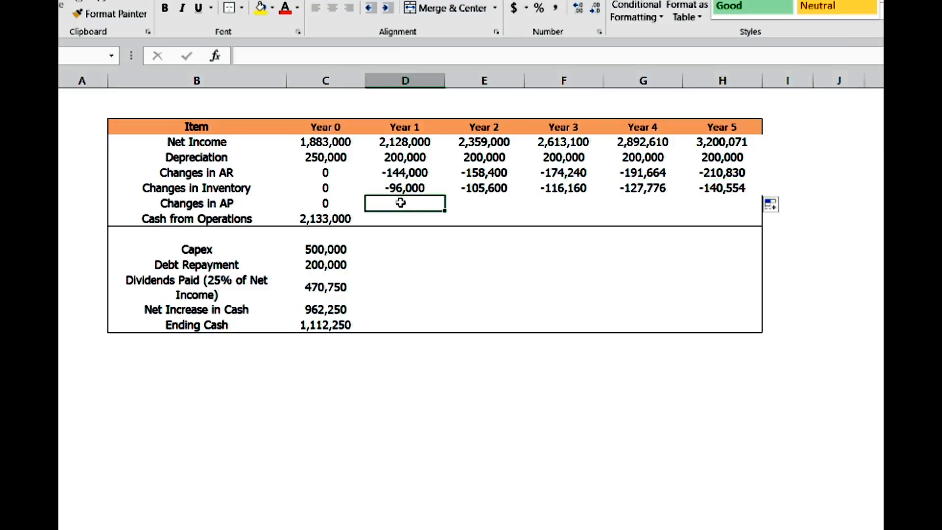
type("=")
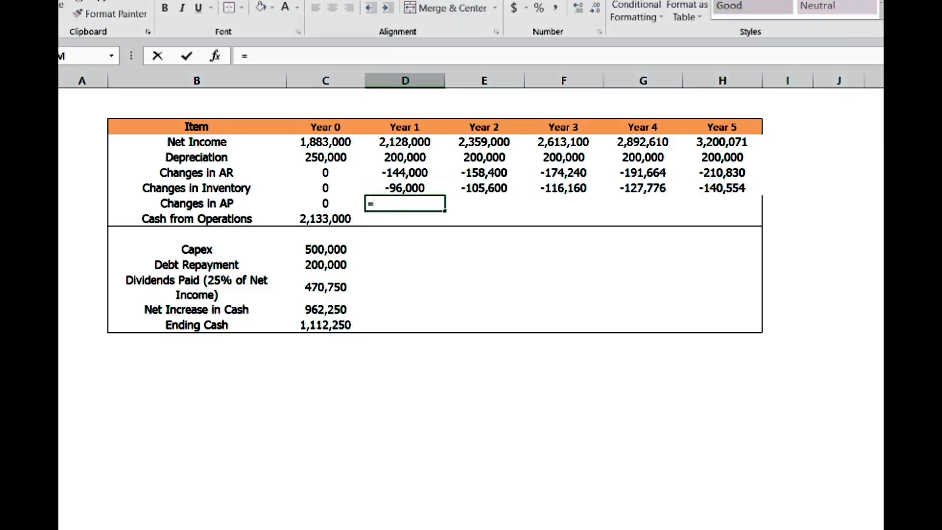
left_click(290, 528)
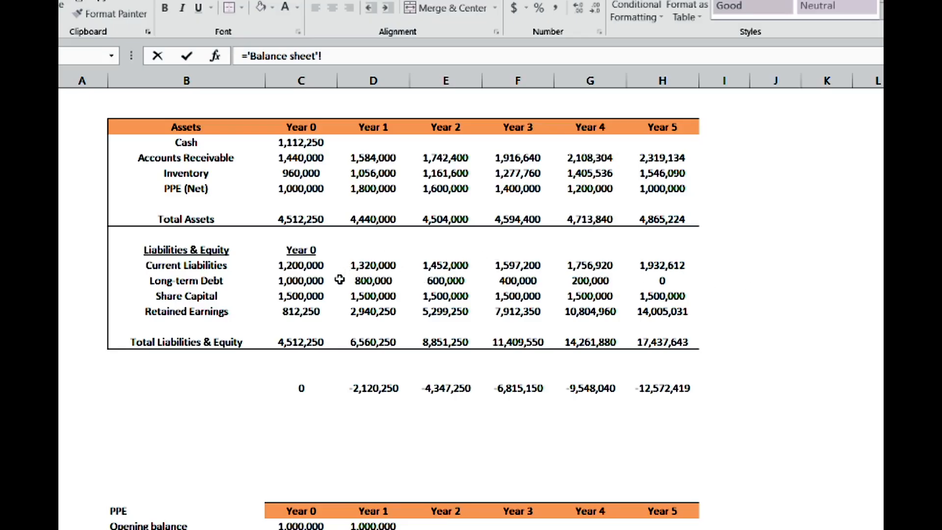
left_click(356, 266)
type("-")
left_click(311, 266)
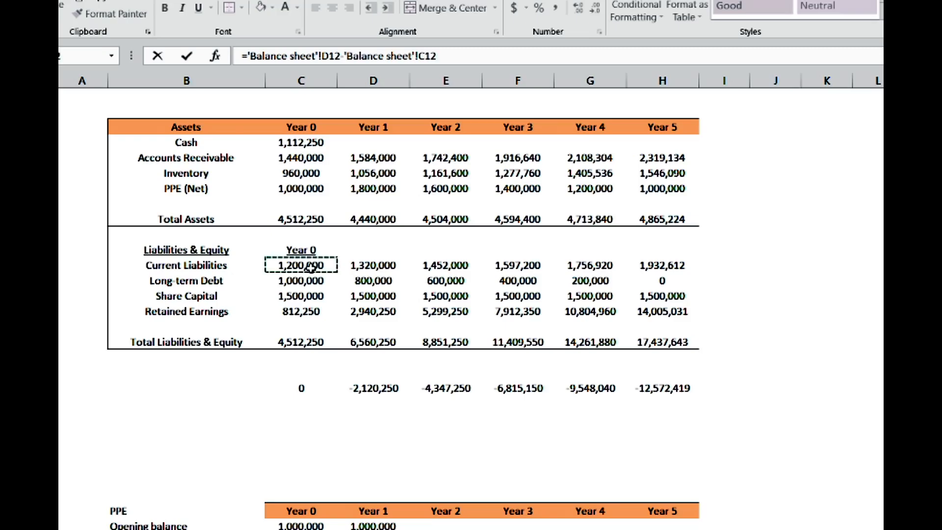
key("Return")
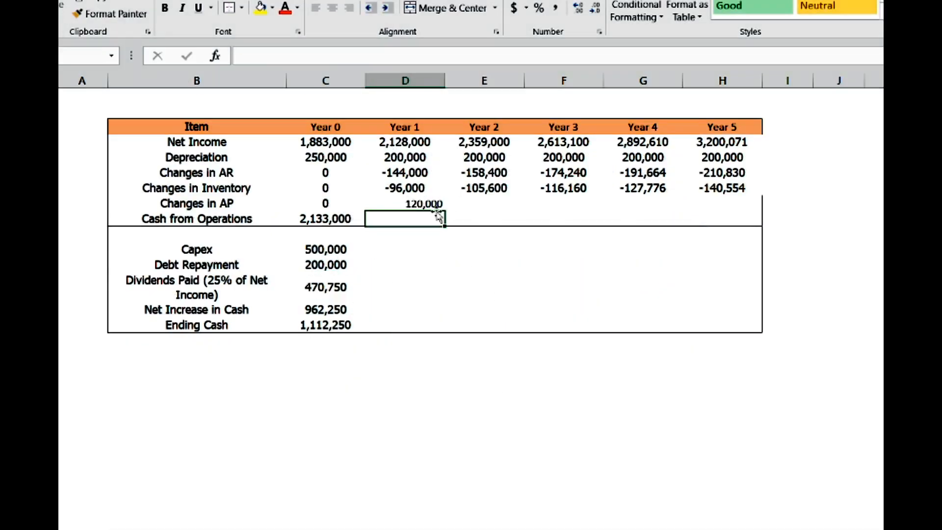
left_click(420, 204)
left_click_drag(445, 208, 769, 198)
left_click(440, 324)
- Replace the Year 0 Cash from Operations in C9 with =SUM(C4:C8) and fill the formula through Year 5
left_click(331, 223)
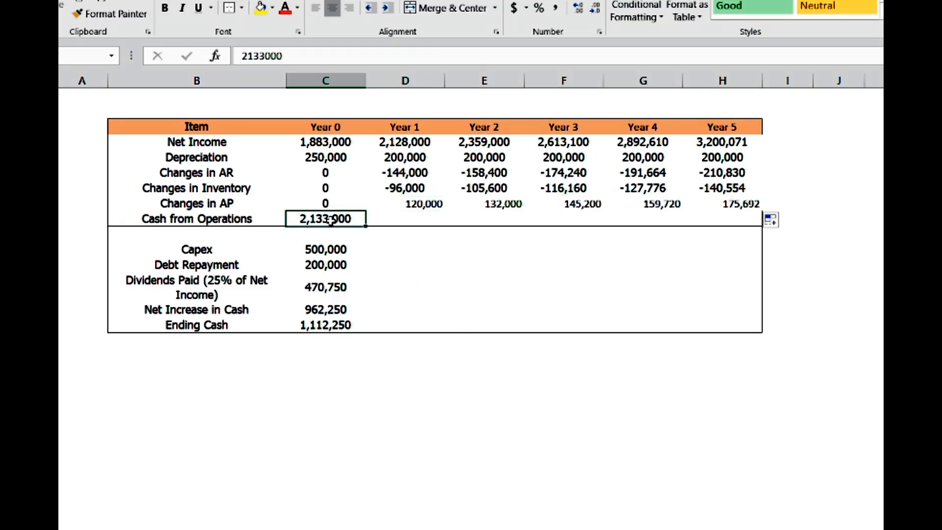
type("=sum")
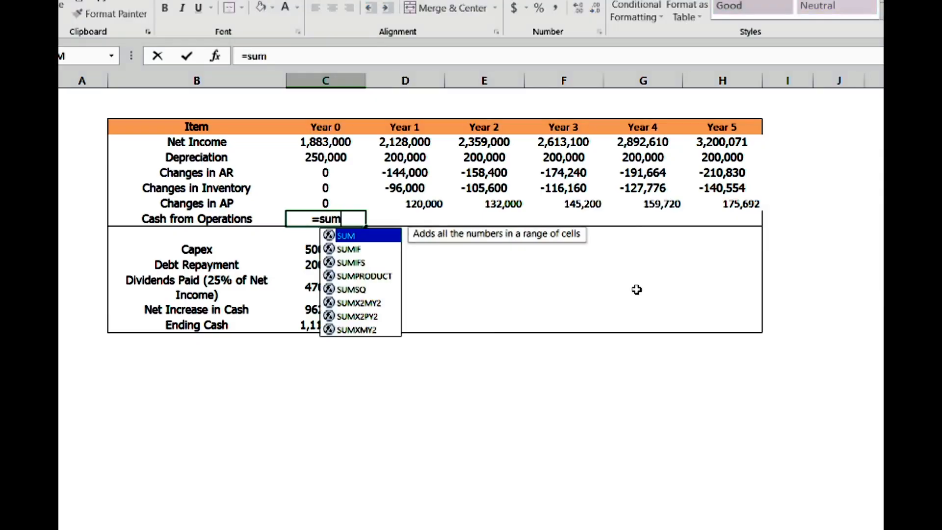
key("Tab")
left_click_drag(324, 139, 326, 196)
type(")")
key("Return")
left_click(339, 220)
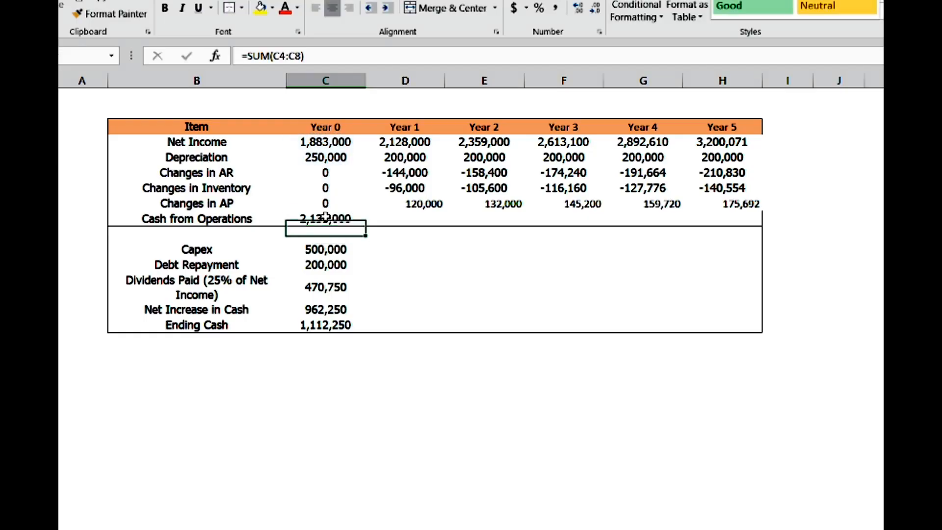
left_click_drag(364, 224, 745, 226)
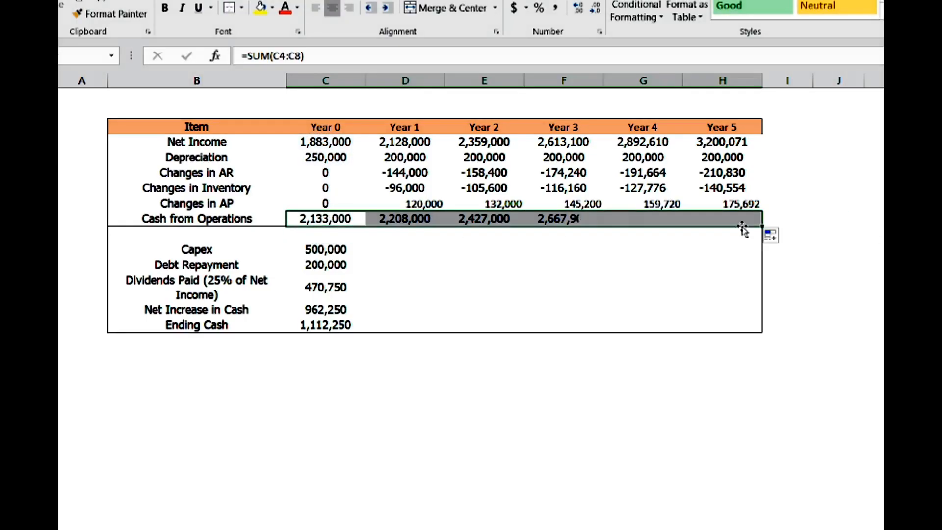
left_click(499, 455)
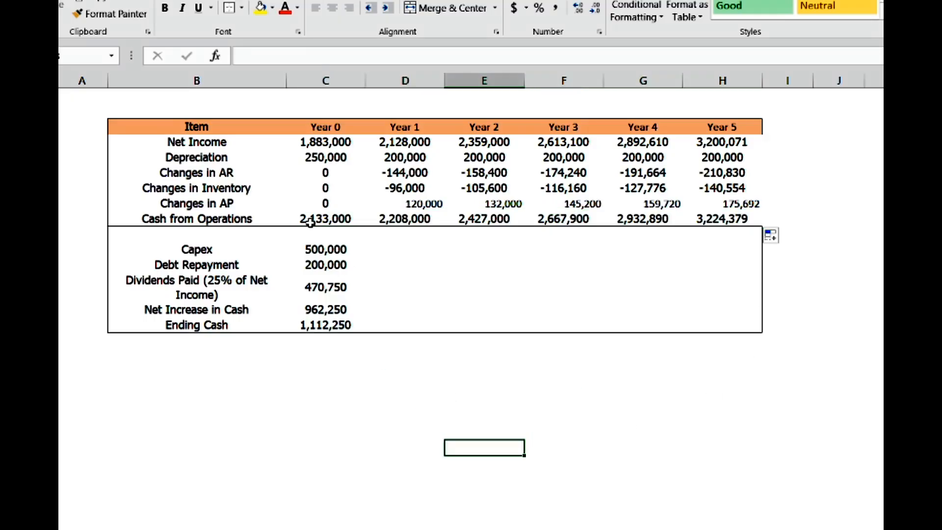
- Link Year 1 Capex in D11 to the balance sheet's PPE opening balance in D29, and fill the link through Year 5
left_click(306, 247)
left_click(375, 261)
left_click(385, 246)
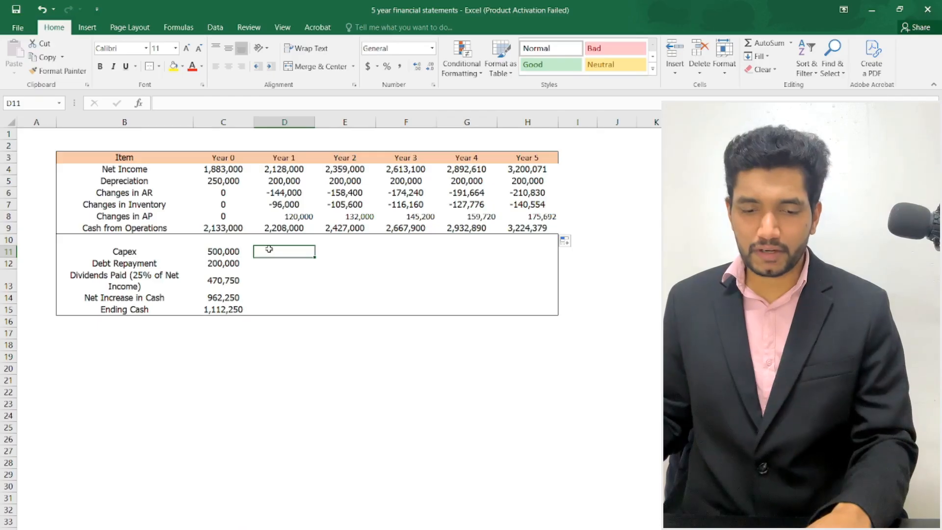
left_click(142, 528)
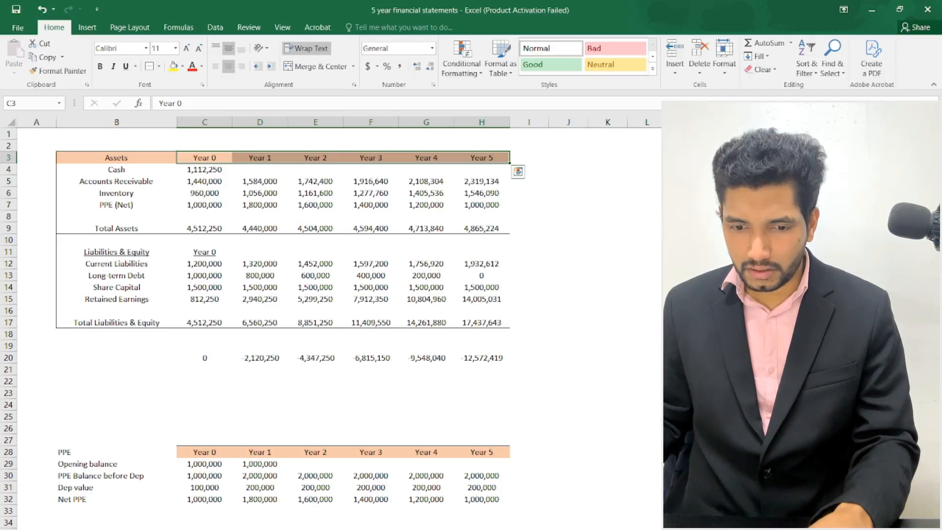
left_click(206, 528)
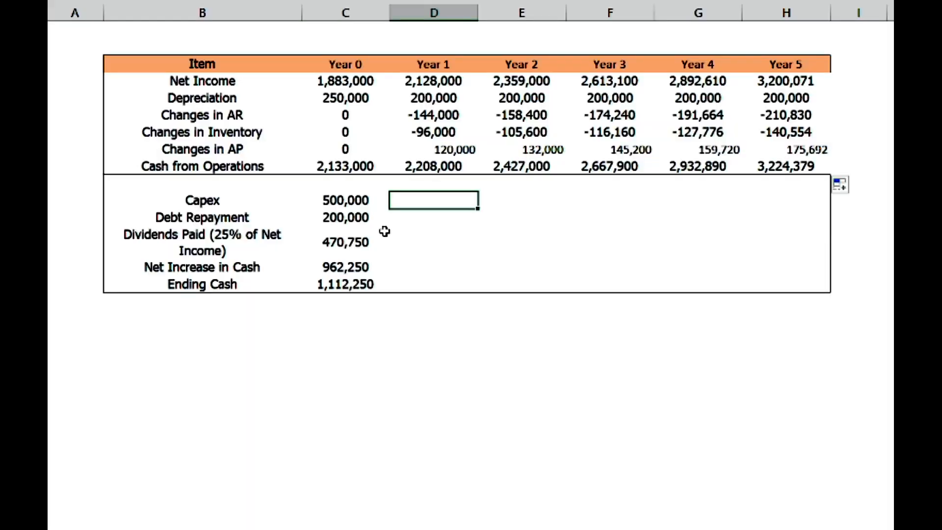
type("=")
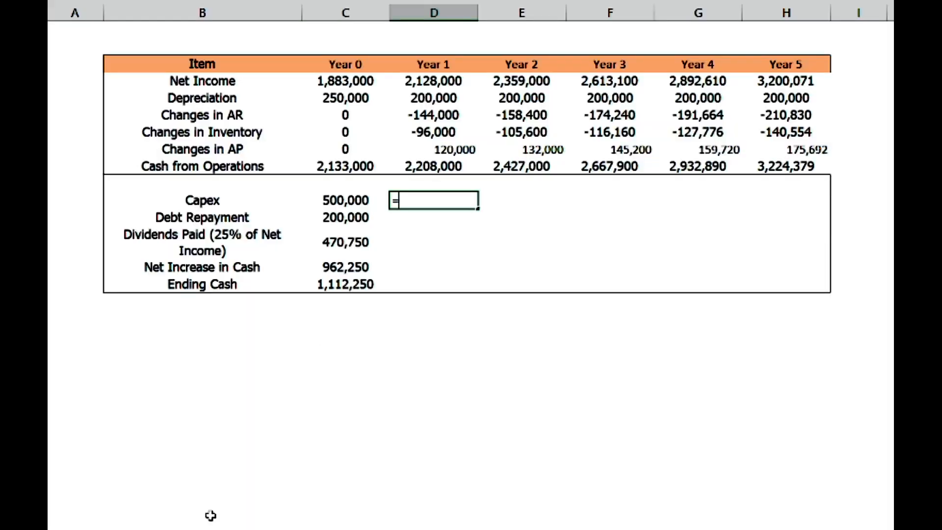
left_click(324, 528)
left_click(397, 511)
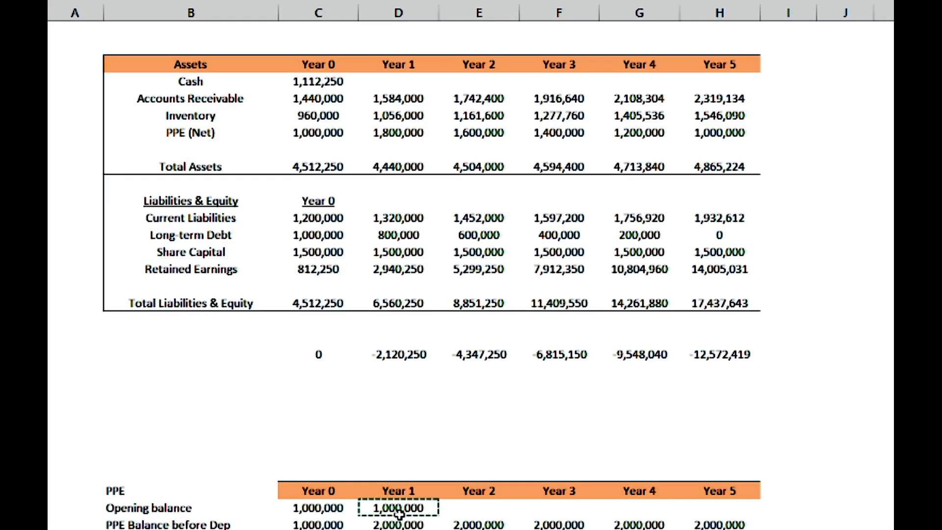
key("Return")
left_click(452, 202)
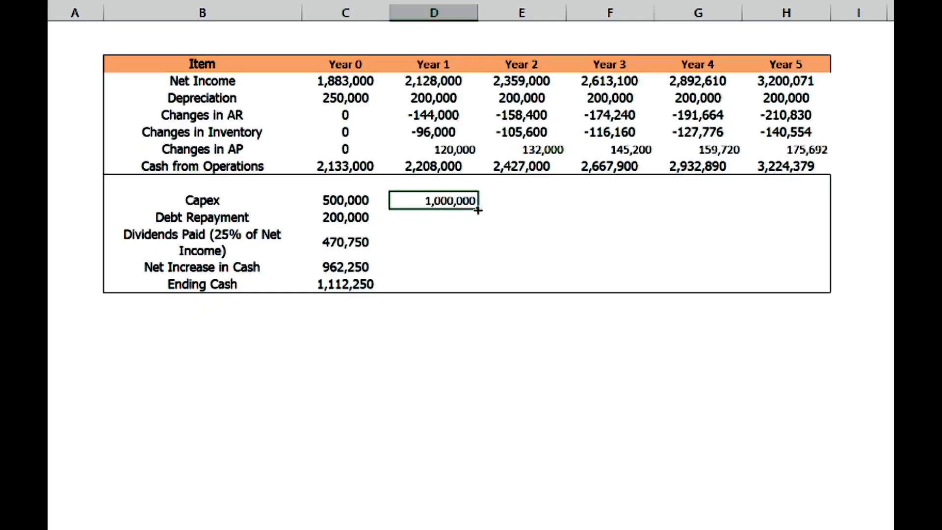
left_click_drag(477, 208, 812, 204)
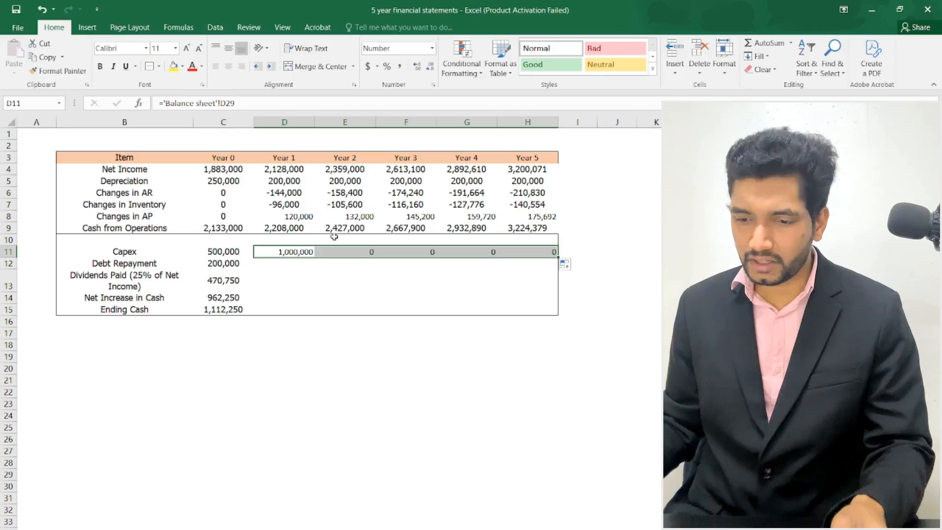
- Check the long-term debt assumption in the Word document, and copy the Year 0 Debt Repayment of 200,000 across Years 1 to 5 in Excel
key("alt+Tab")
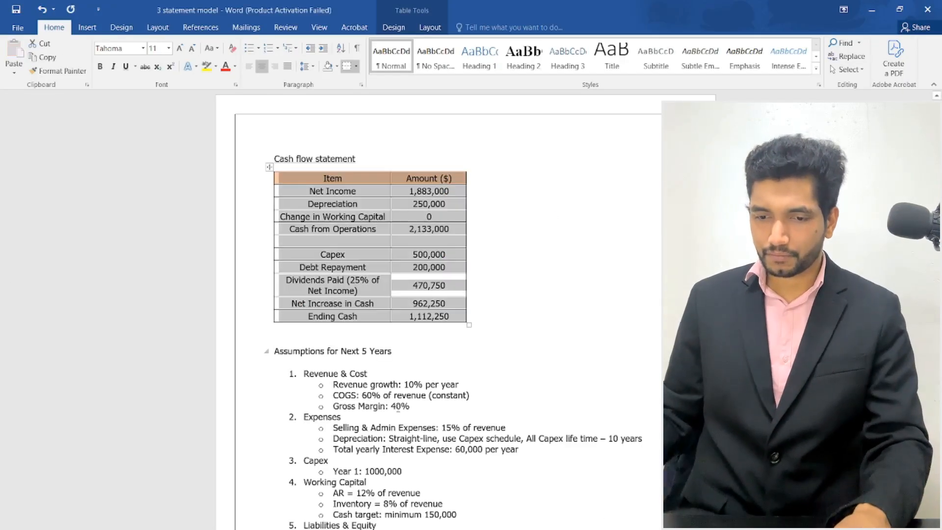
scroll(342, 158, "down", 5)
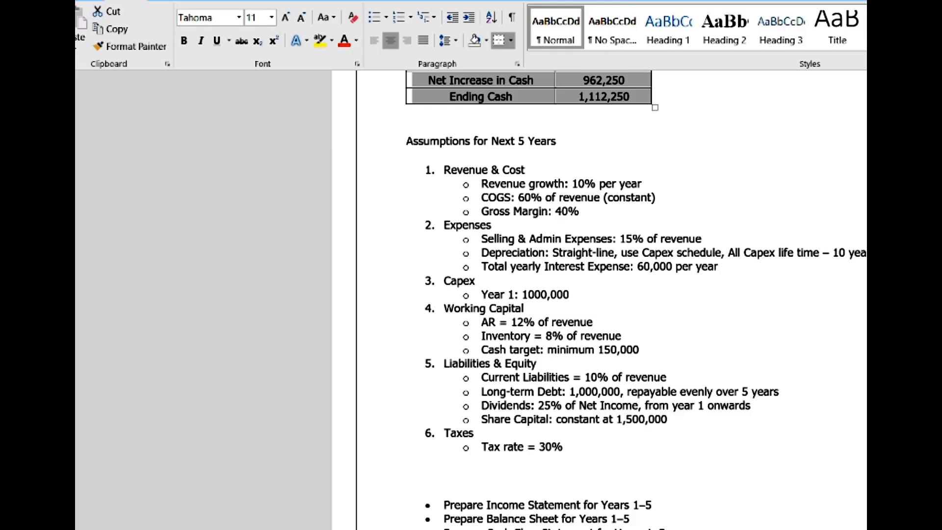
key("alt+Tab")
left_click(403, 292)
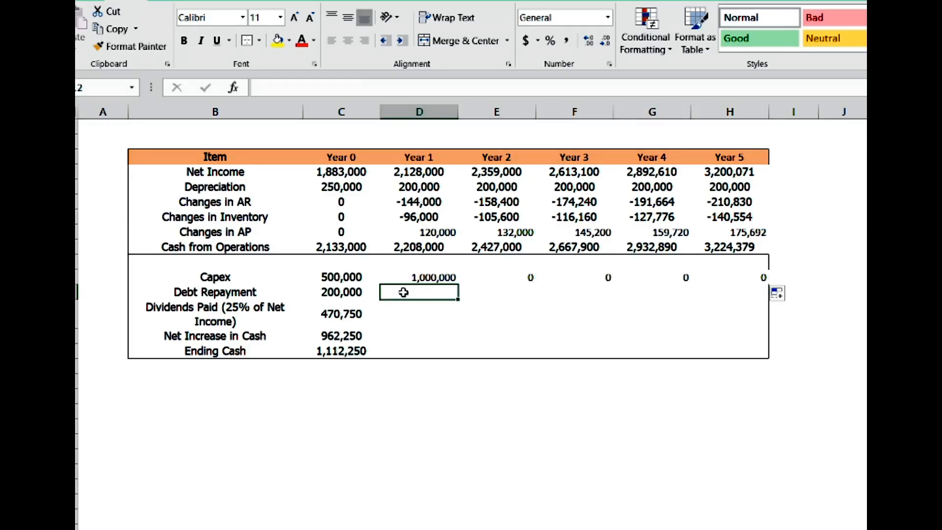
left_click(346, 290)
key("ctrl+Page_Up")
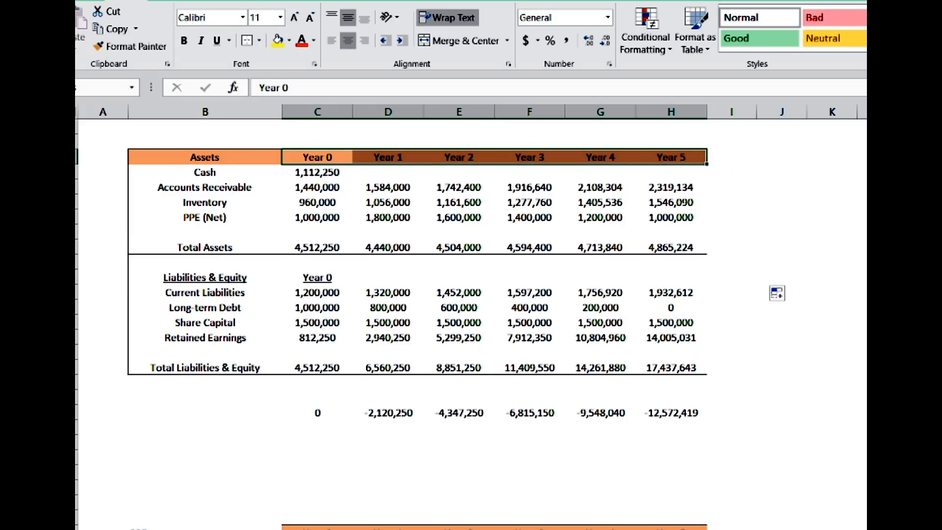
key("ctrl+Page_Down")
left_click_drag(380, 299, 766, 300)
left_click(459, 398)
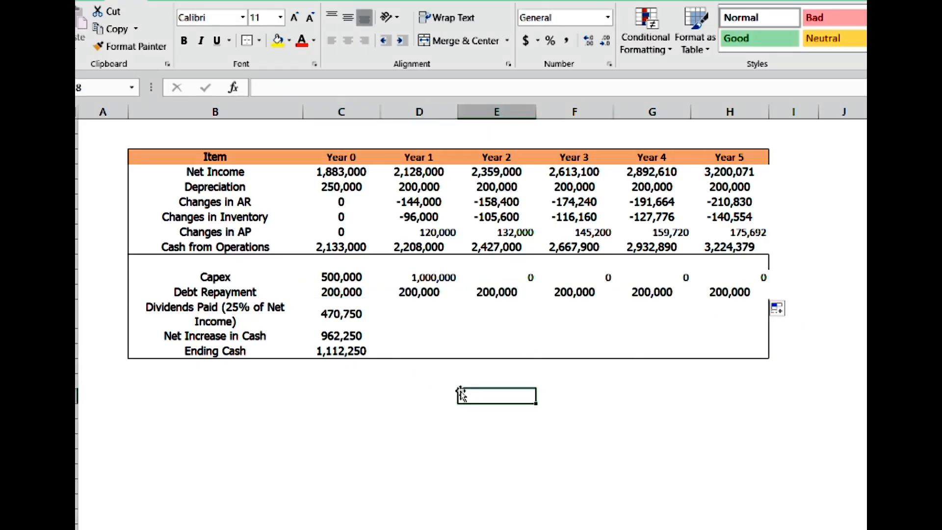
left_click(274, 307)
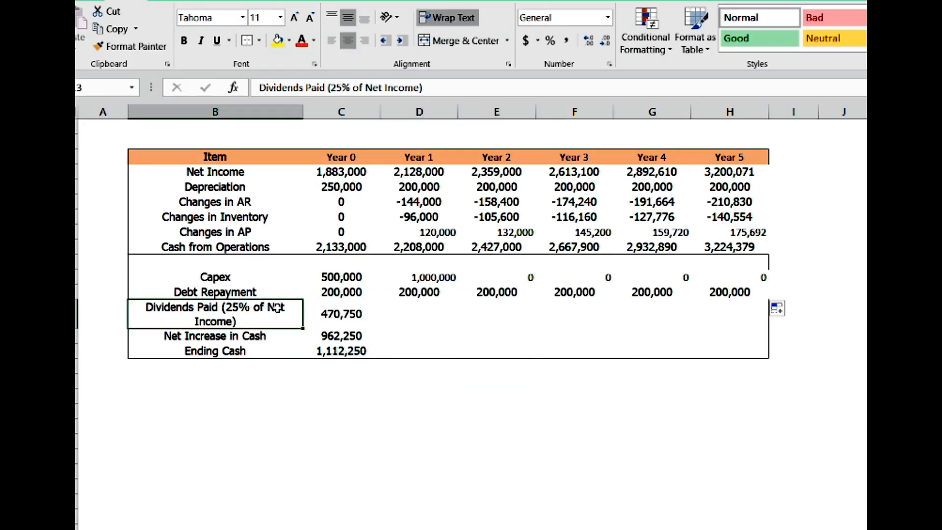
left_click(364, 309)
left_click(401, 378)
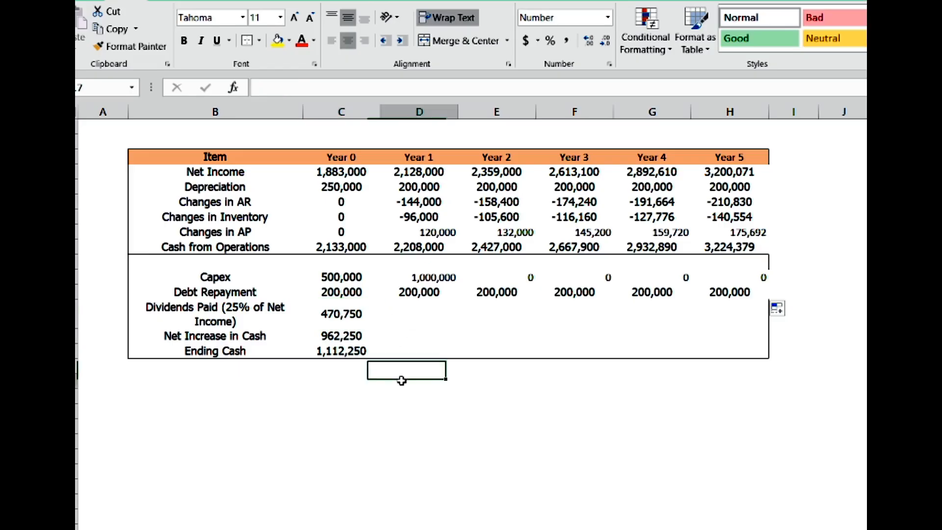
- Calculate Year 1 Dividends Paid in D13 as 25% of the P&L's Year 1 net income with ='P&L'!D15*25%
left_click(408, 309)
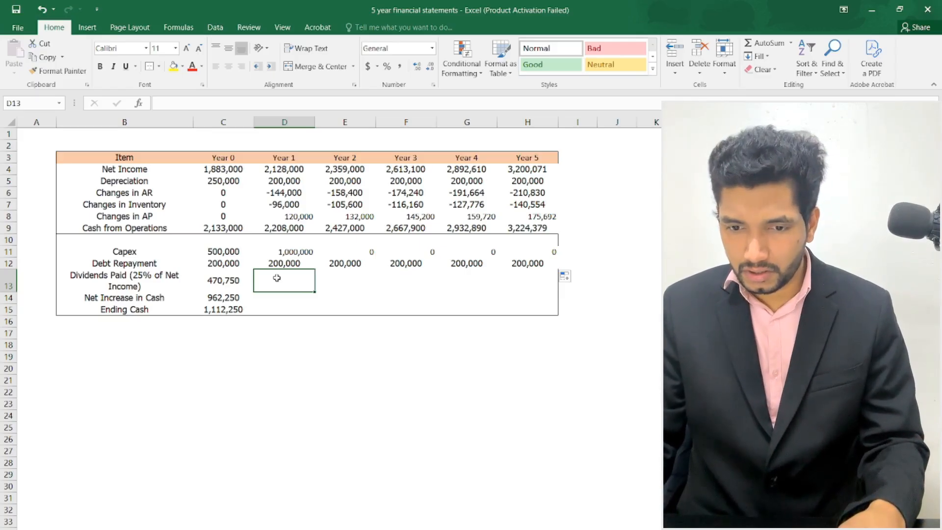
type("=")
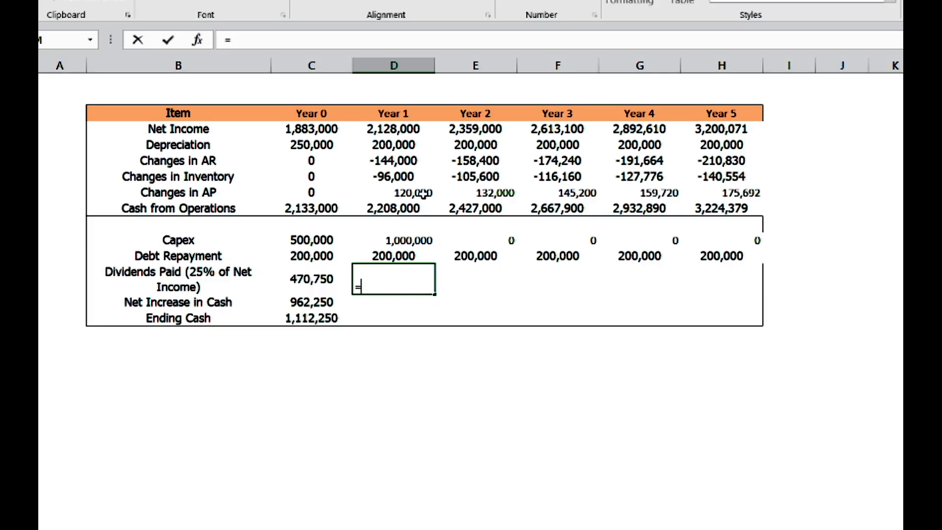
left_click(369, 528)
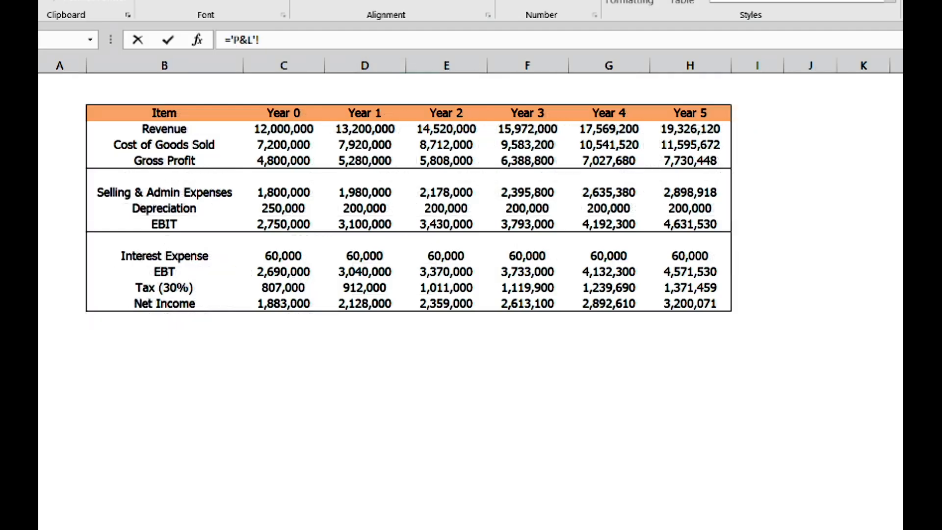
left_click(371, 306)
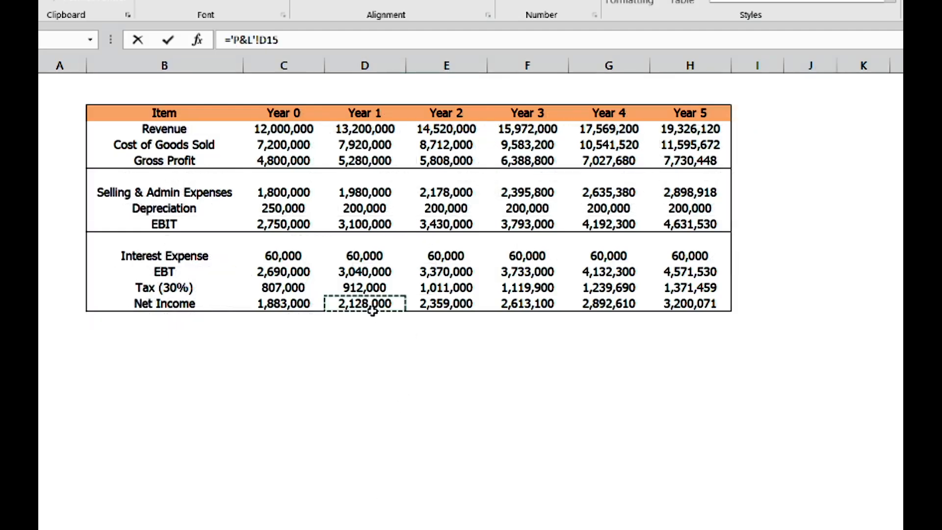
type("+")
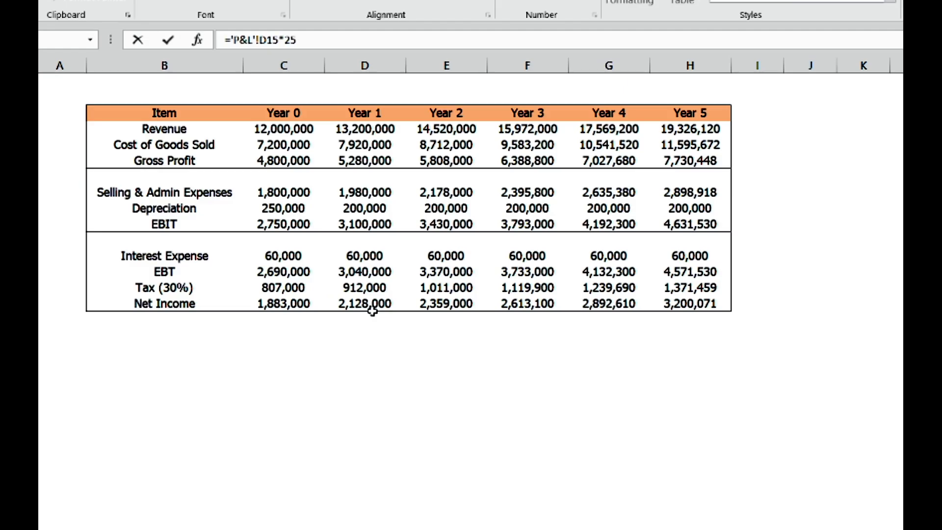
type("25%")
key("Return")
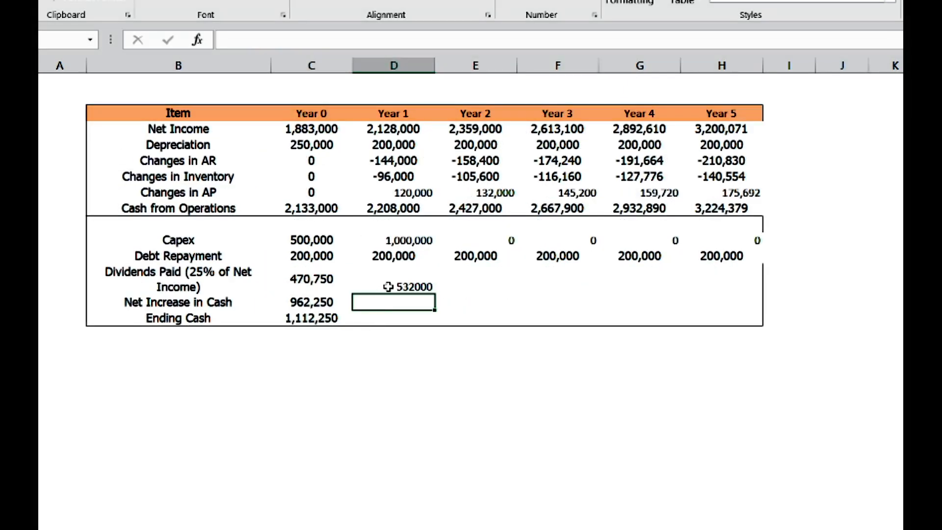
key("Up")
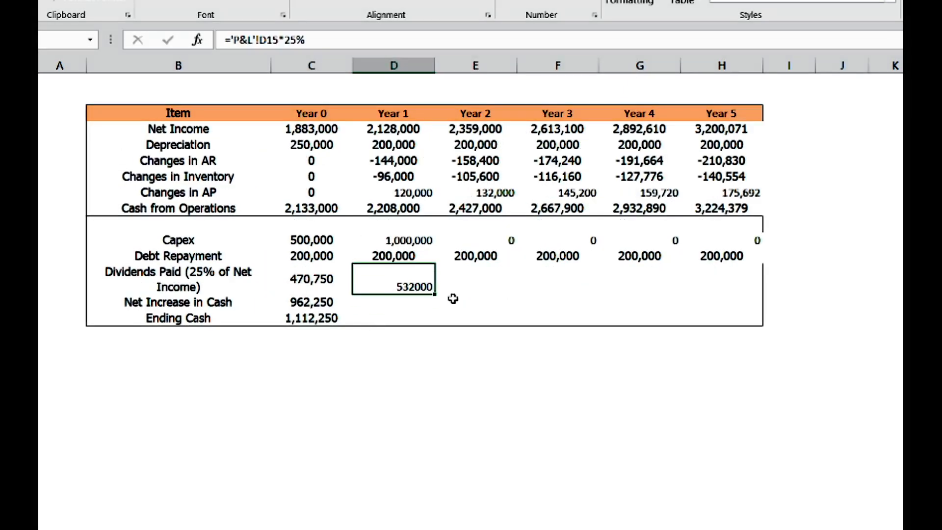
- Make the Year 1 Dividends Paid formula negative by appending *-1, and fill it through Year 5
left_click(323, 37)
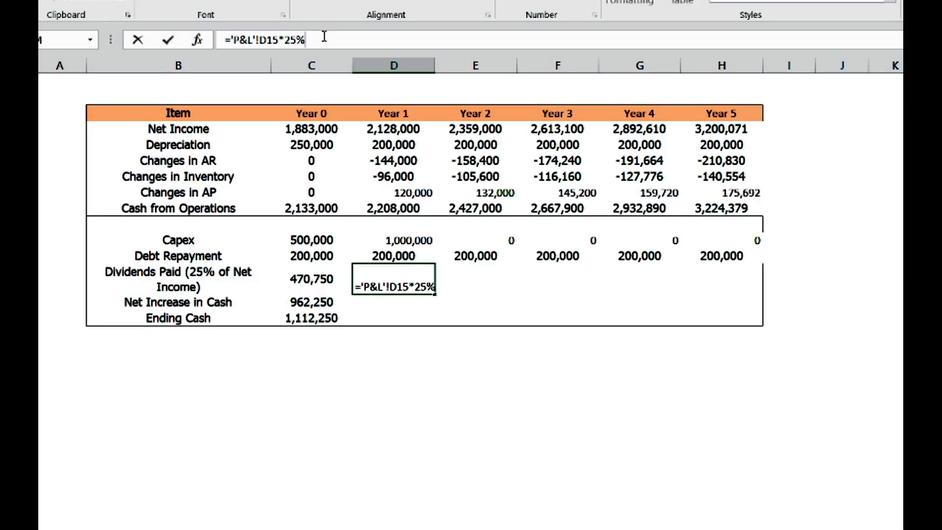
type("*")
key("Return")
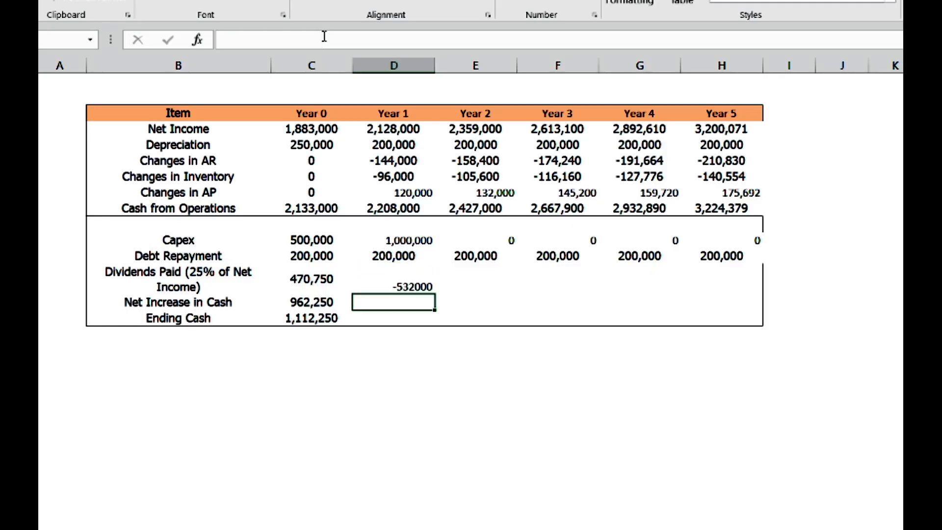
left_click(395, 288)
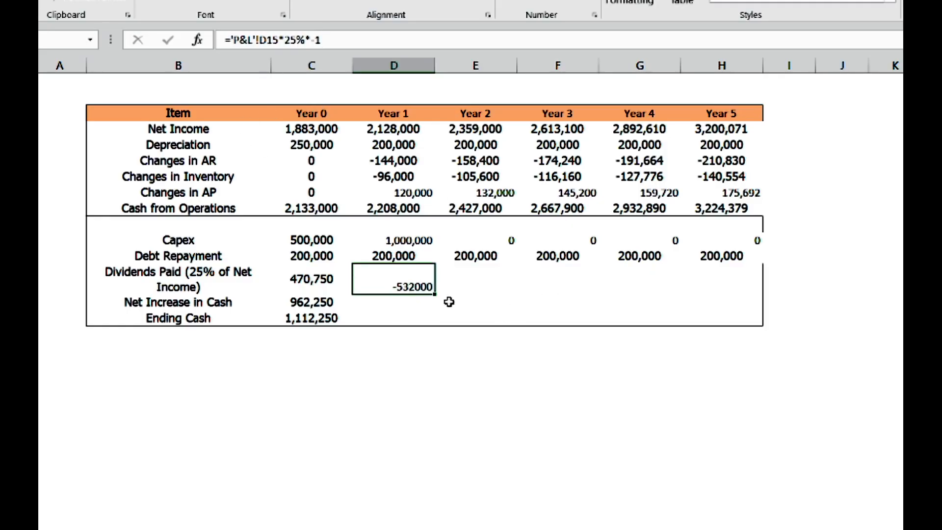
left_click_drag(436, 293, 761, 286)
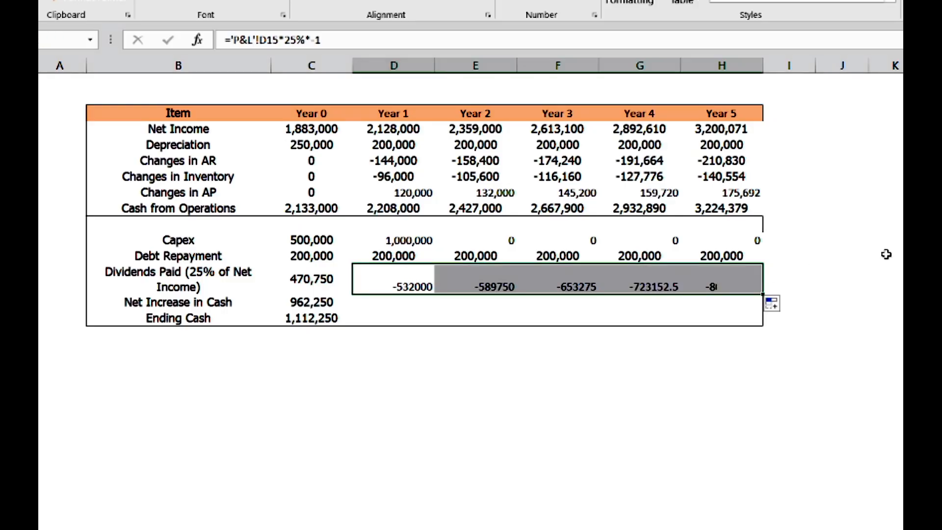
left_click(885, 255)
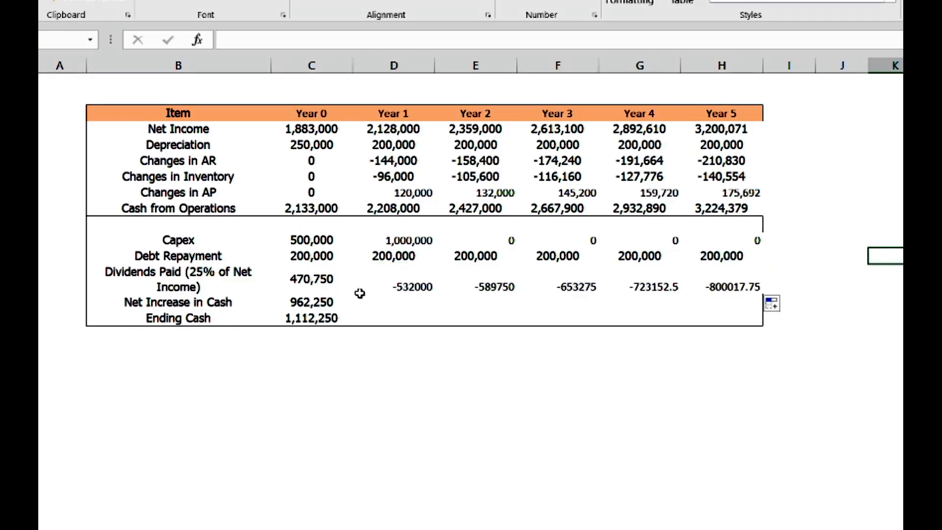
left_click(417, 286)
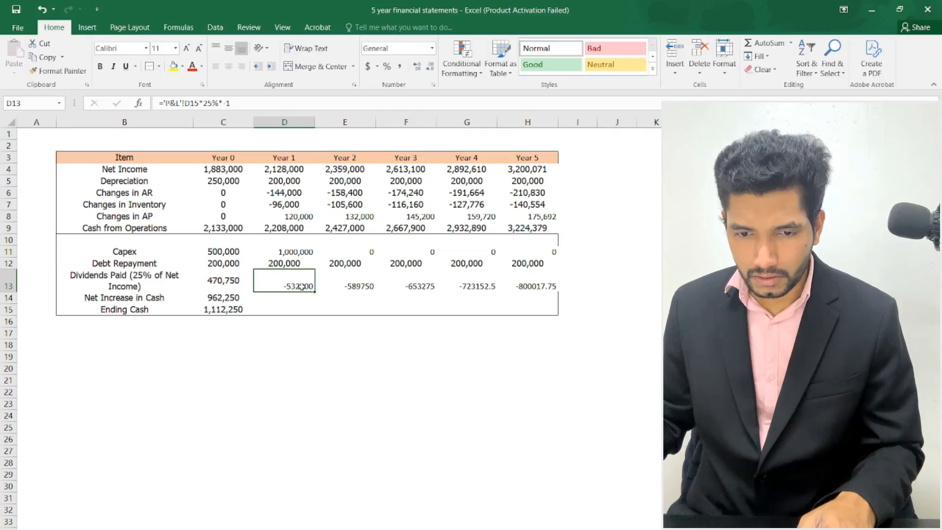
left_click(285, 297)
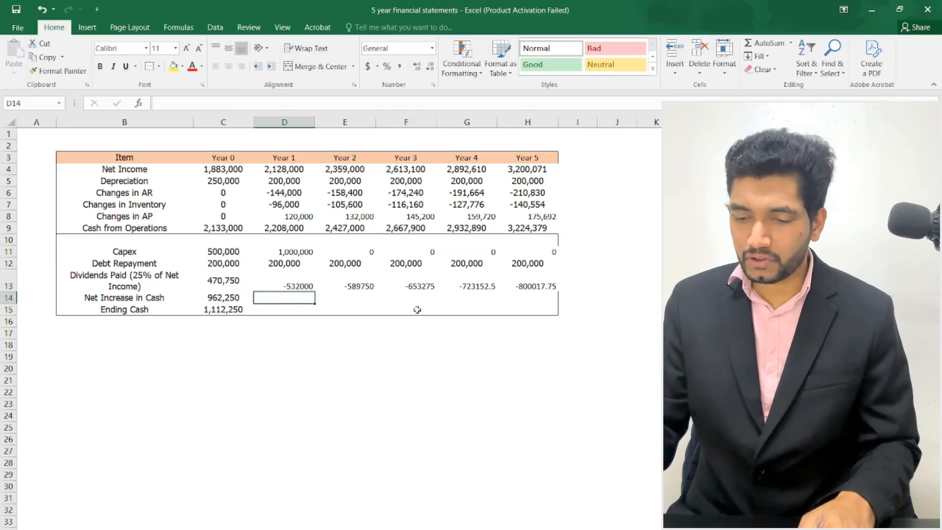
type("=")
key("Up")
key("Up")
key("Up")
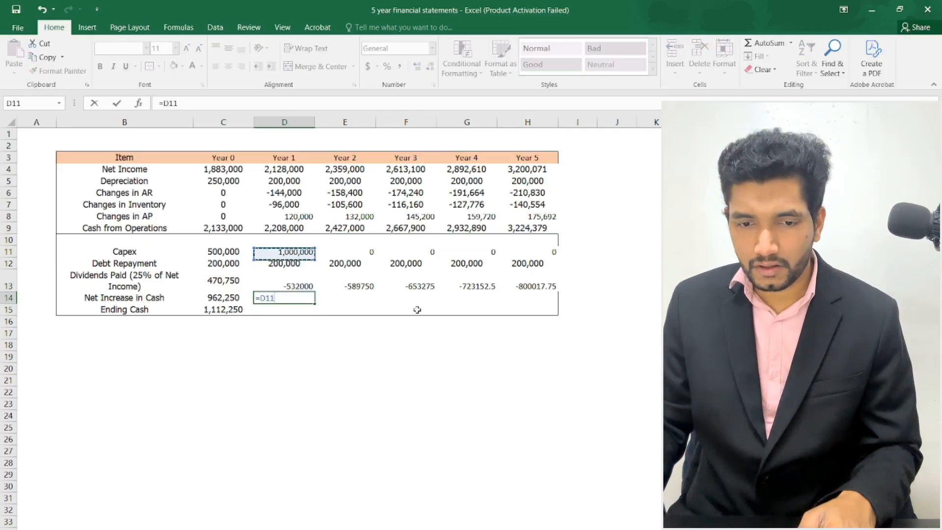
key("Up")
key("Up")
type("+")
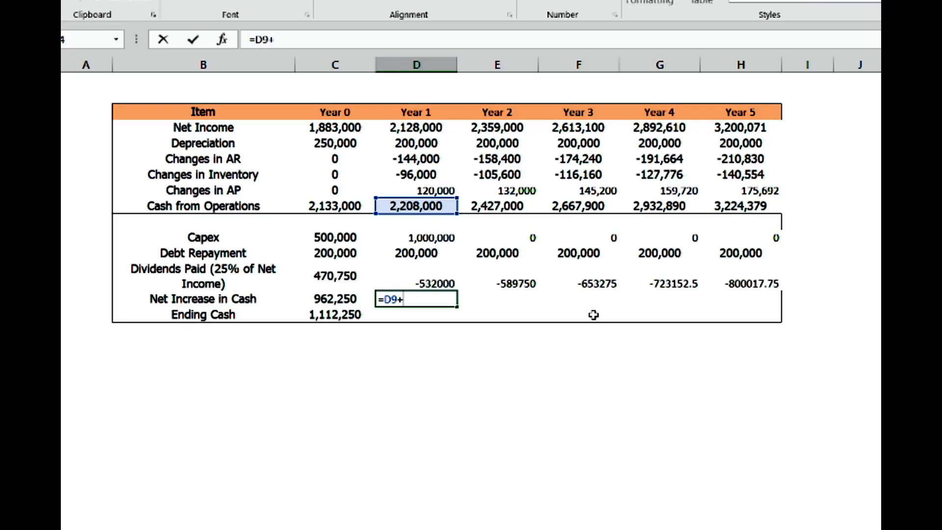
key("Up")
key("Up")
key("Up")
type("+")
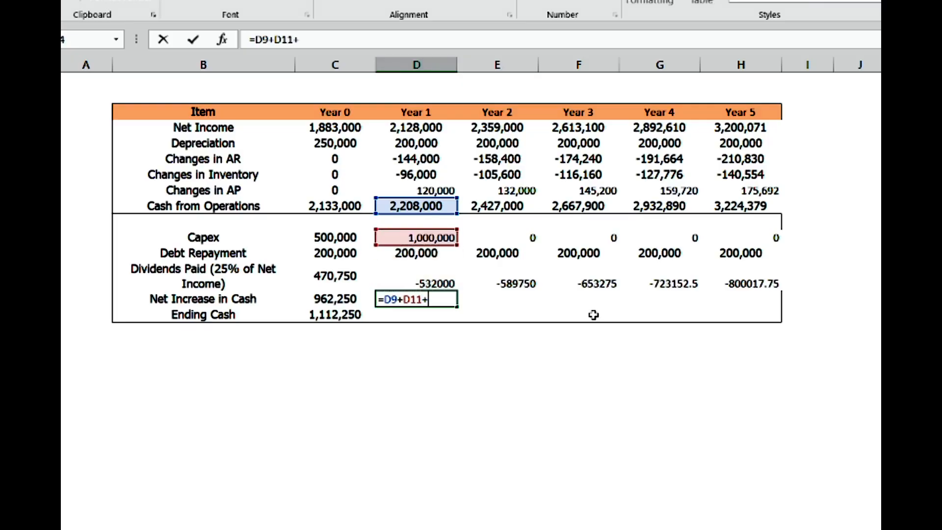
key("BackSpace")
key("BackSpace")
key("BackSpace")
key("BackSpace")
key("BackSpace")
key("BackSpace")
key("BackSpace")
key("Return")
- Turn Year 1 Capex in D11 into a cash outflow by multiplying its balance sheet link by -1
left_click(446, 240)
left_click(376, 42)
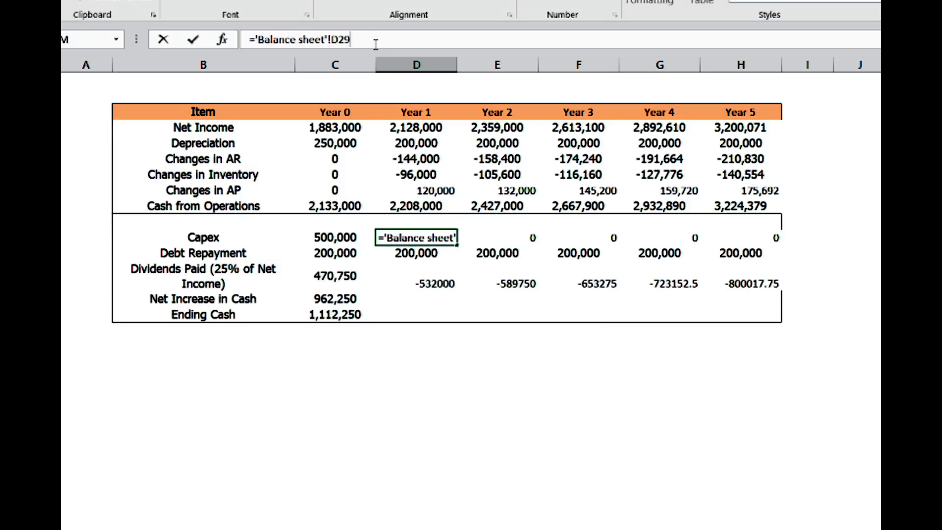
type("*-1")
key("Return")
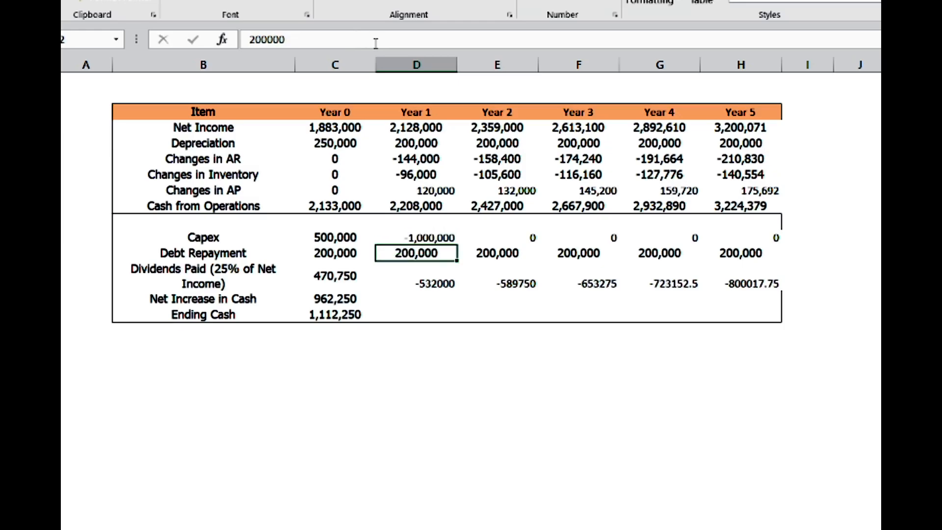
- Change Year 1 Debt Repayment in D12 to =200000*-1 and fill the formula through Year 5
left_click(305, 45)
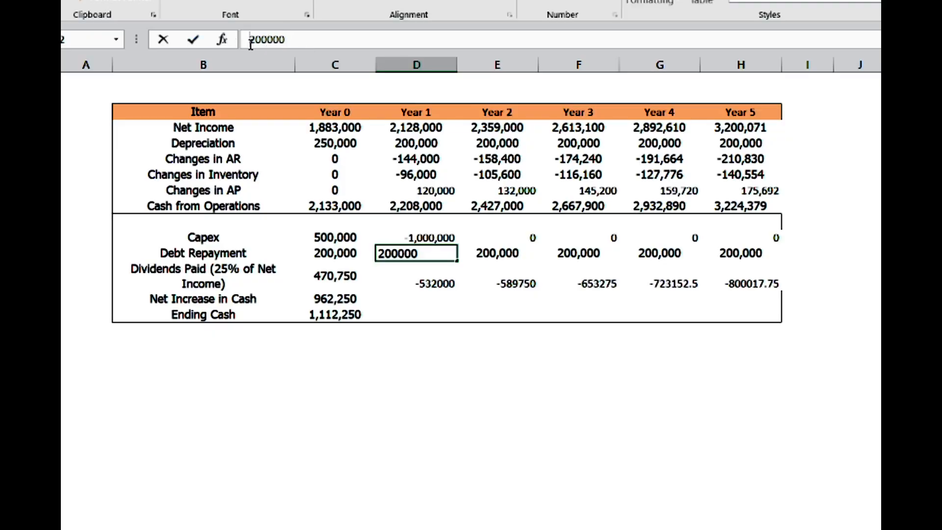
type("=")
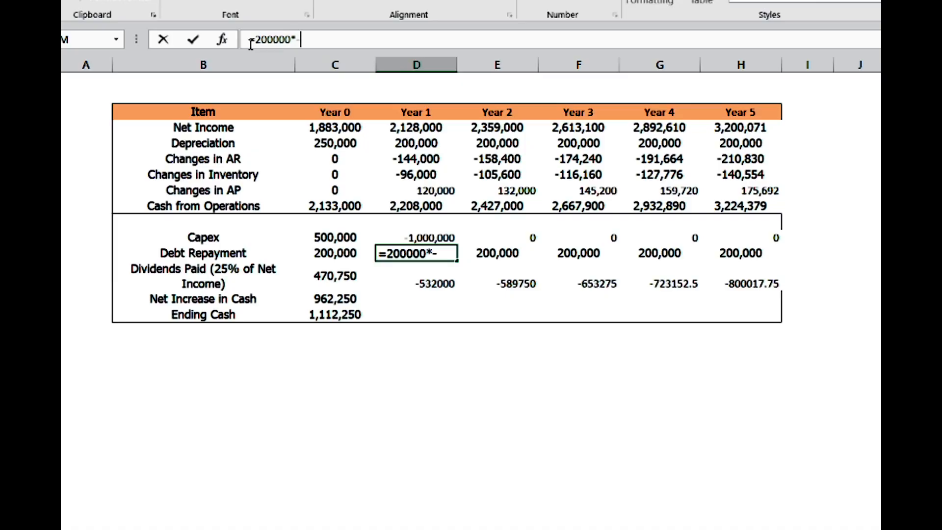
key("Return")
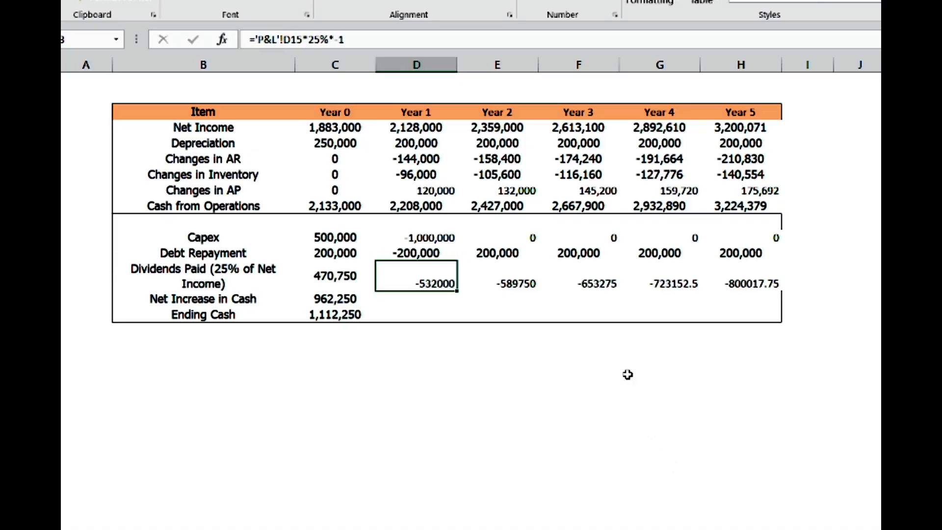
left_click(629, 391)
left_click(423, 239)
key("Down")
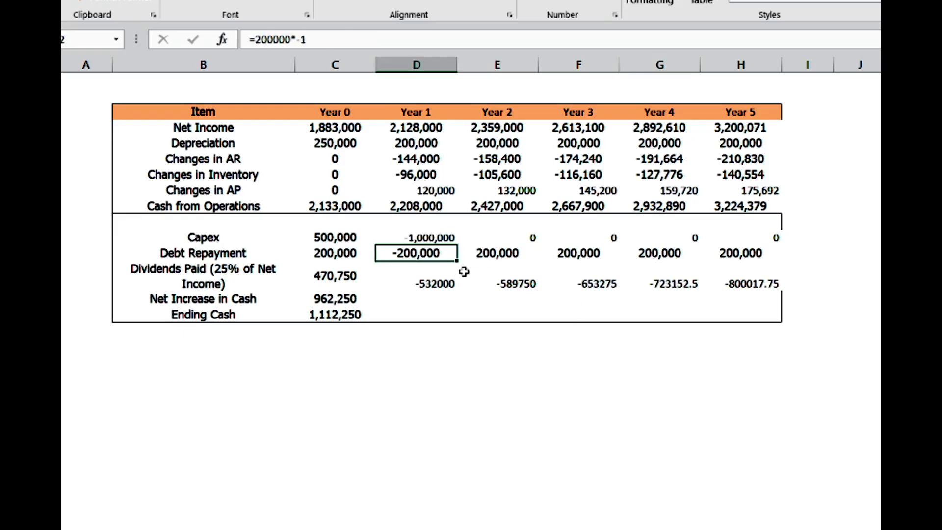
left_click_drag(458, 260, 766, 262)
left_click(741, 500)
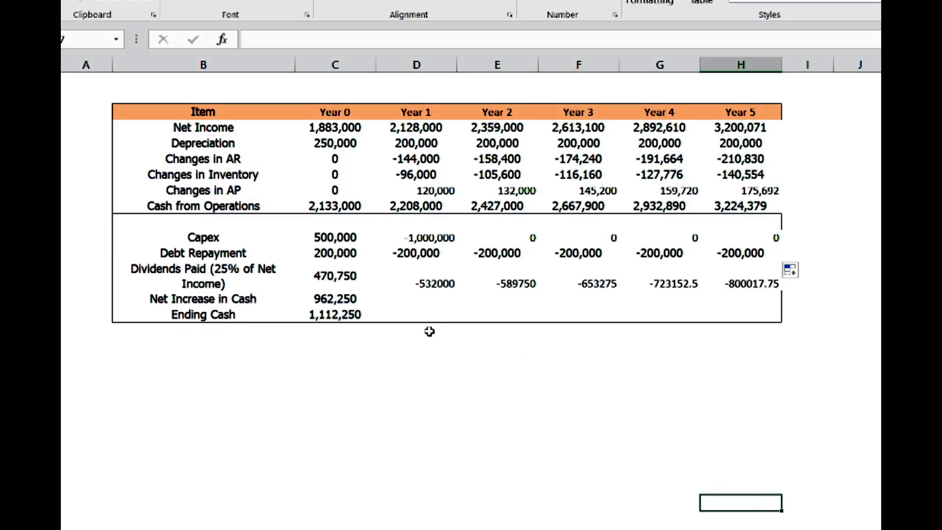
- Calculate Year 1 Net Increase in Cash in D14 with =D9+D11+D12+D13, and fill the formula through Year 5
left_click(441, 302)
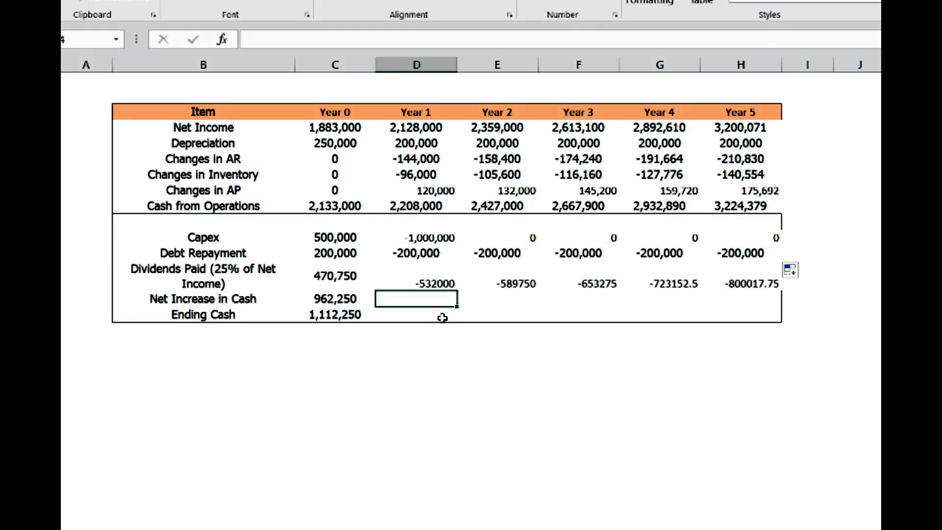
type("=")
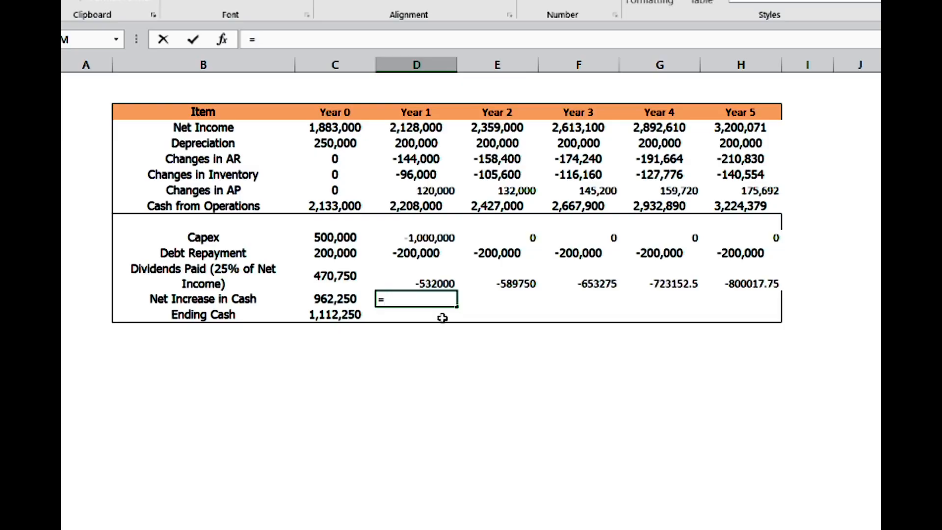
key("Up")
key("Up")
key("Up")
key("Up")
key("Up")
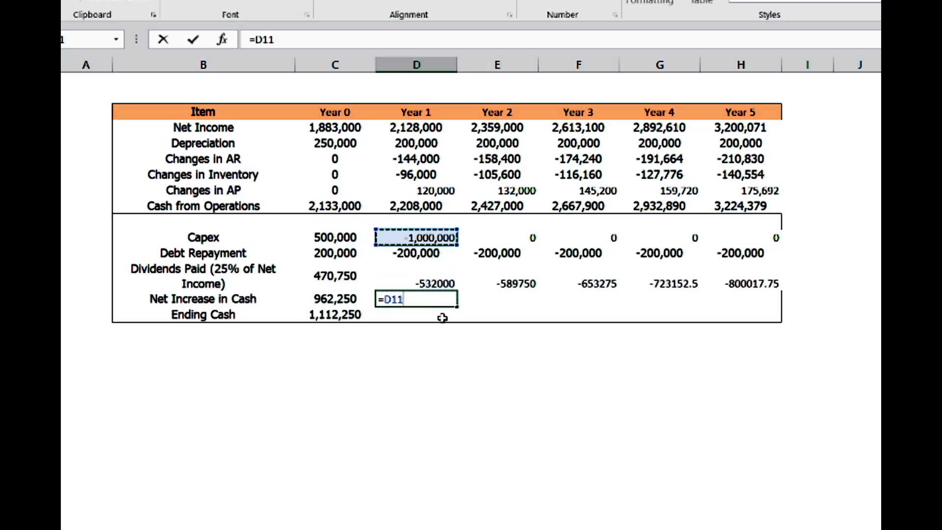
type("+")
key("Up")
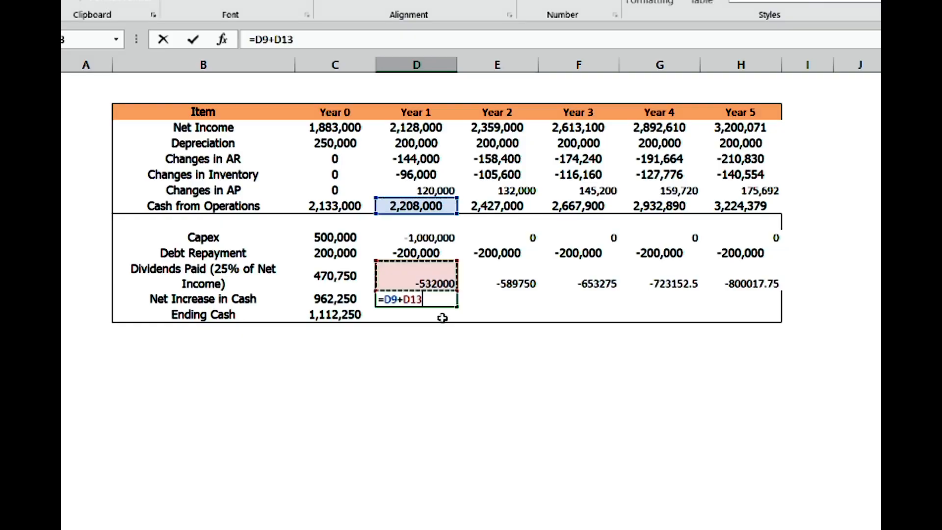
key("Up")
key("Up")
type("+")
key("Up")
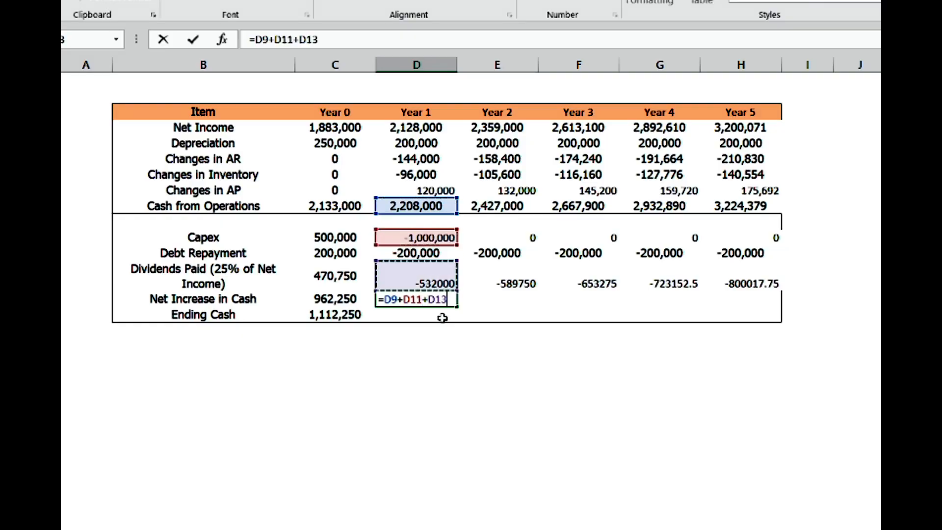
key("Up")
type("+")
key("Up")
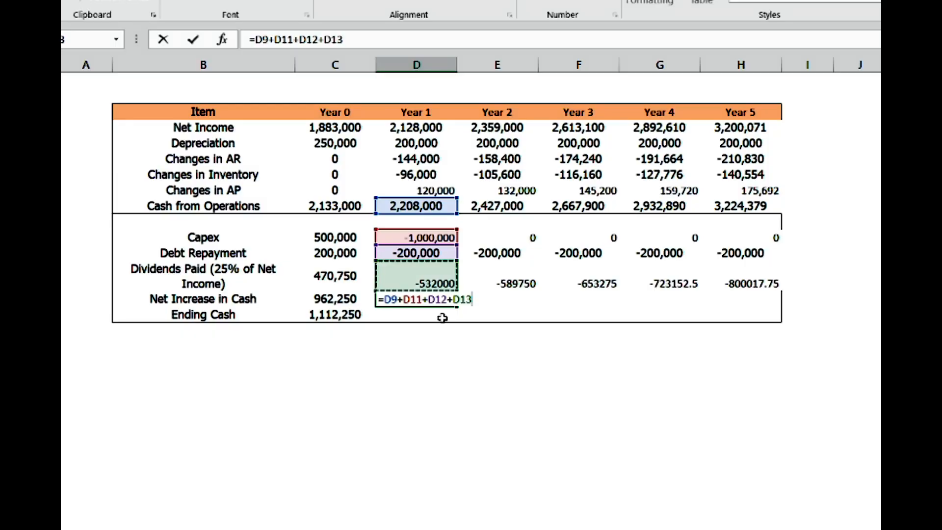
key("Return")
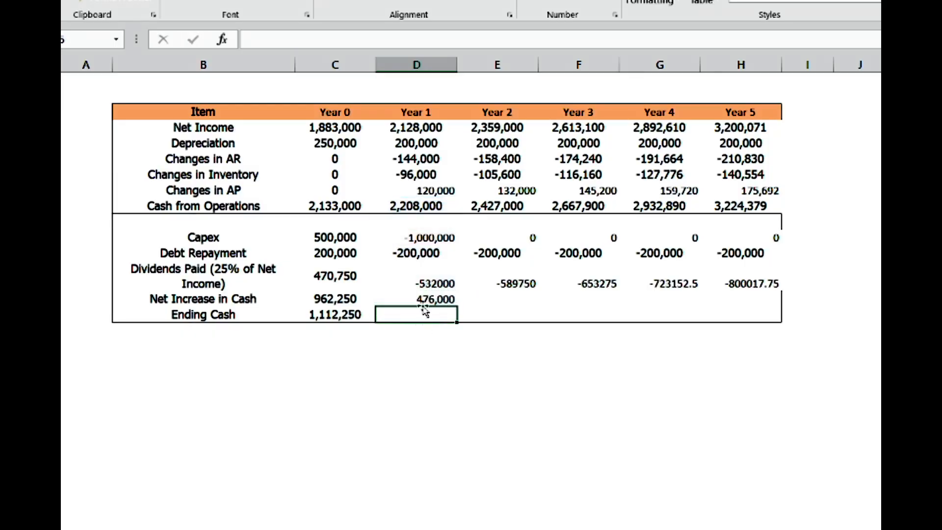
left_click(429, 300)
left_click_drag(455, 305, 763, 310)
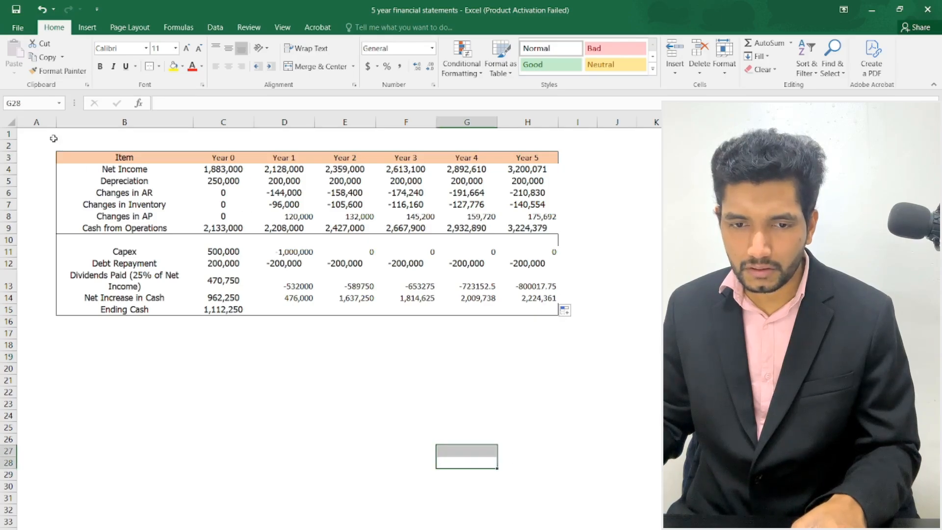
- Apply the Tahoma font and horizontal centring to the whole cash flow table, B3:H15
left_click_drag(115, 158, 524, 305)
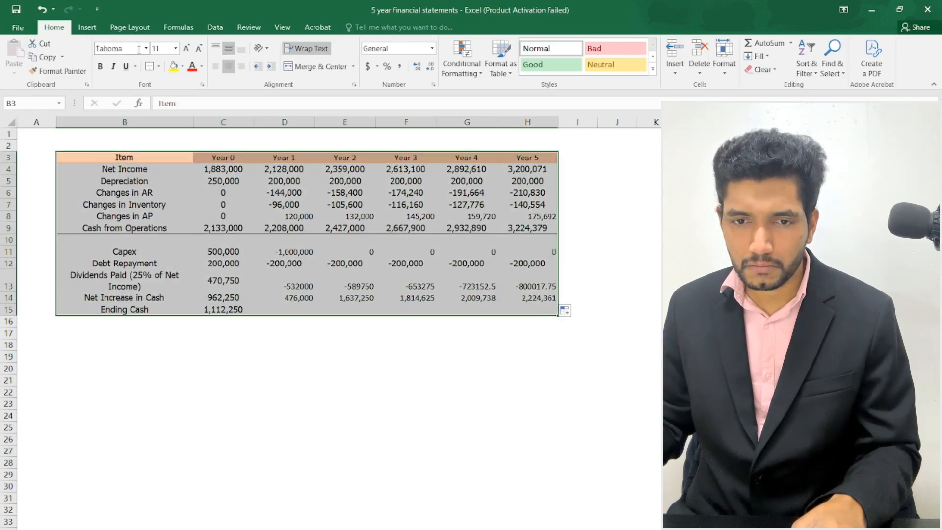
left_click(156, 47)
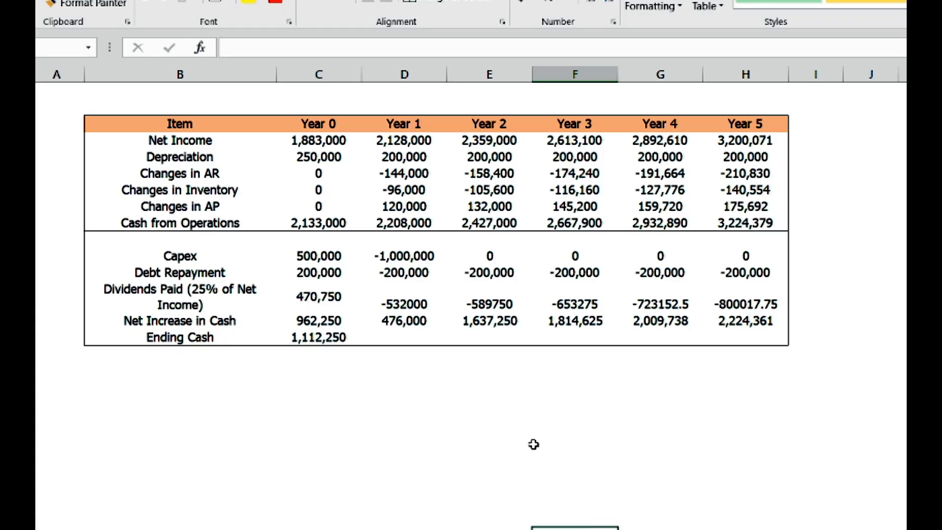
left_click(532, 440)
left_click(384, 324)
left_click(464, 400)
left_click(386, 338)
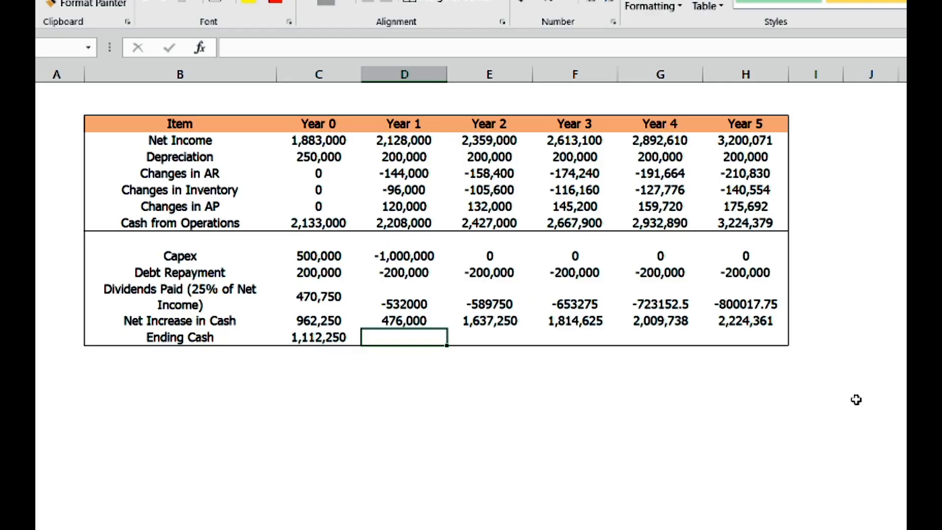
- Calculate Year 1 Ending Cash in D15 with =C15+D14, and fill the formula through Year 5
type("=")
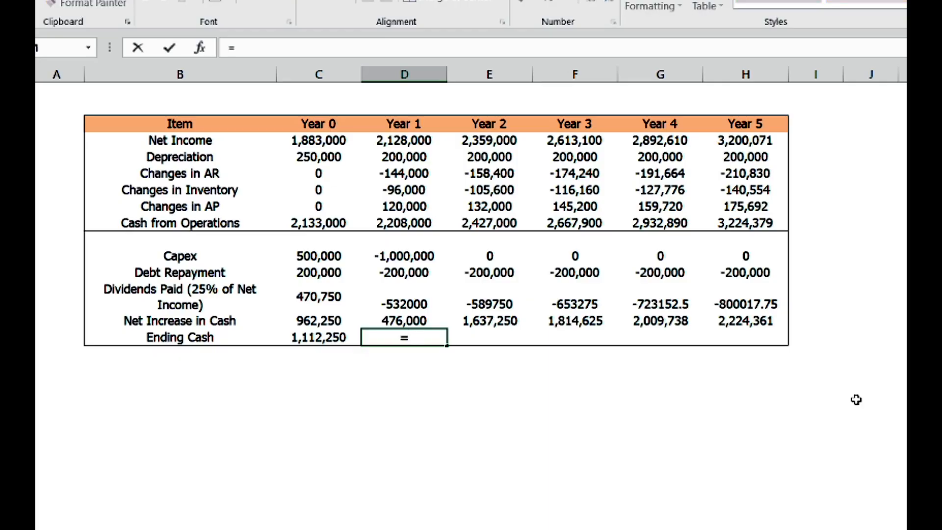
key("Left")
type("+")
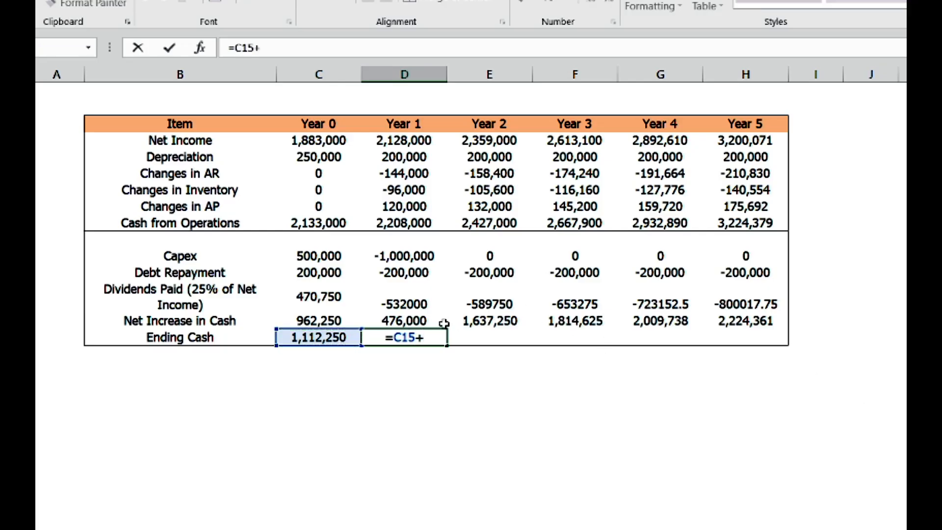
left_click(417, 322)
key("Return")
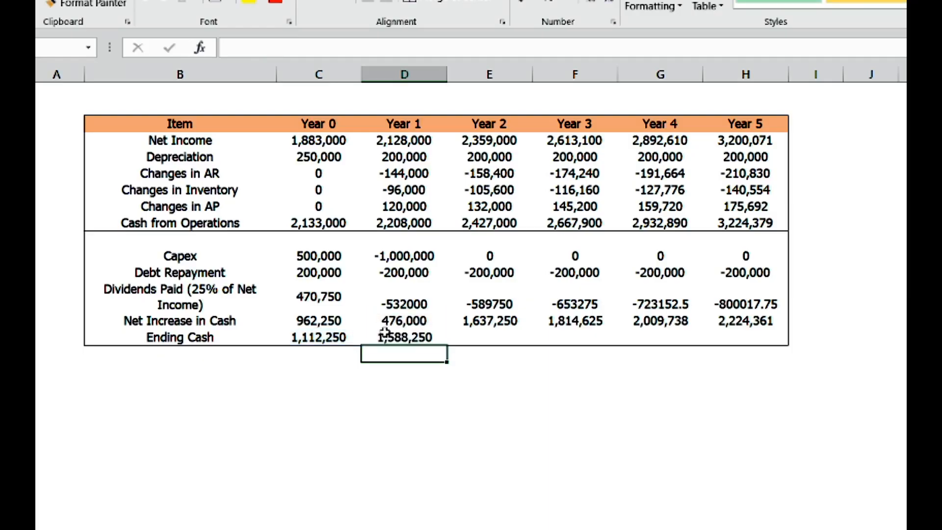
left_click(400, 338)
left_click_drag(443, 348, 755, 347)
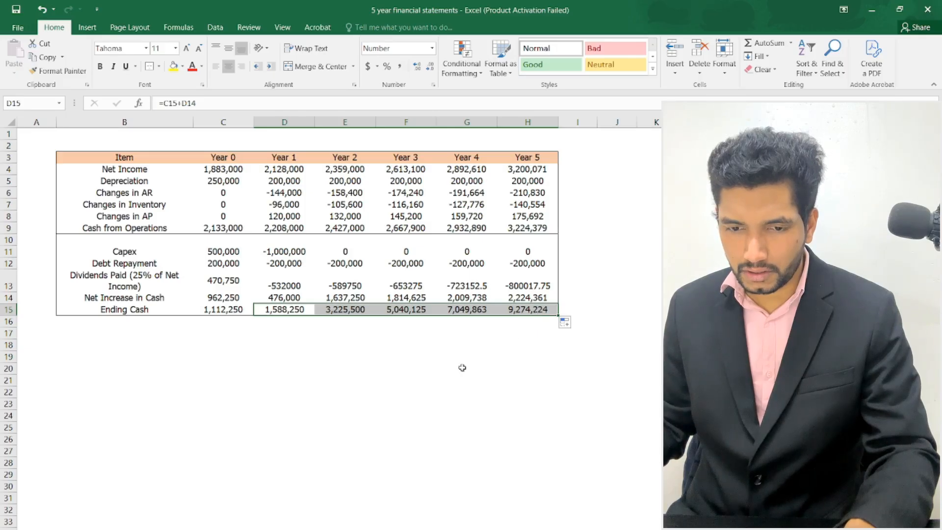
left_click(575, 388)
- Widen column B so the Dividends Paid label fits on one line, and reduce row 13 to single-line height
left_click(223, 280)
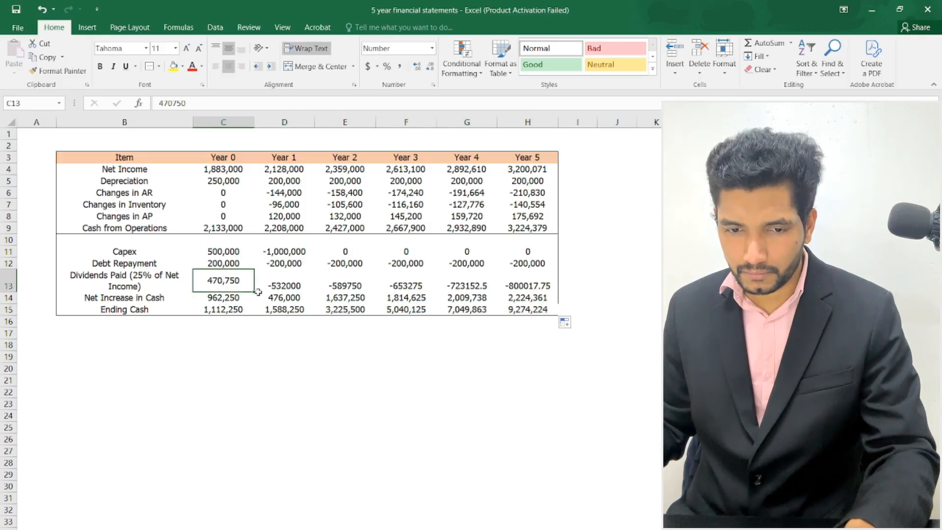
left_click_drag(193, 121, 218, 121)
left_click(11, 121)
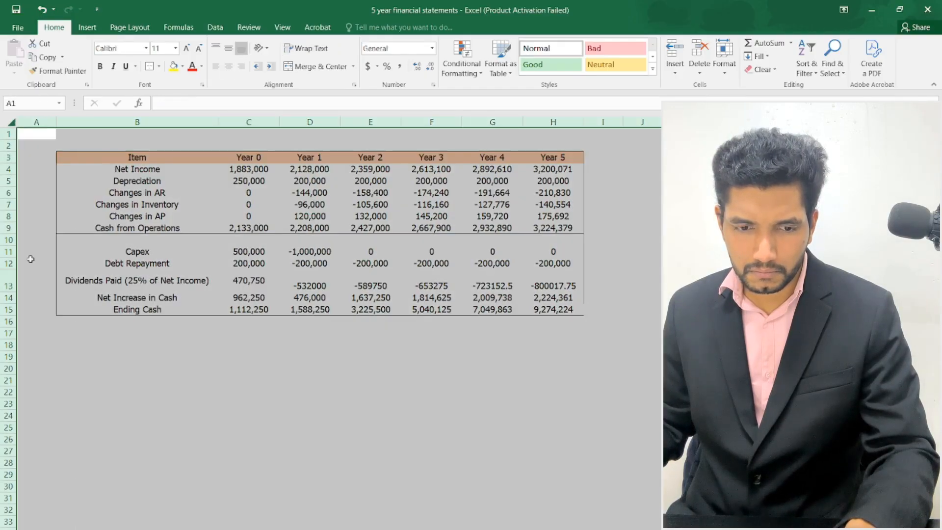
left_click_drag(14, 288, 14, 280)
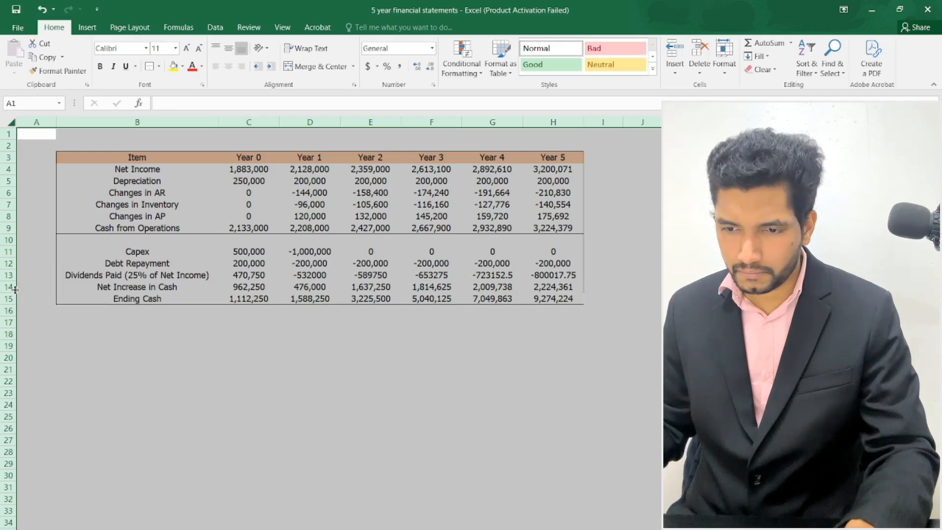
left_click(677, 416)
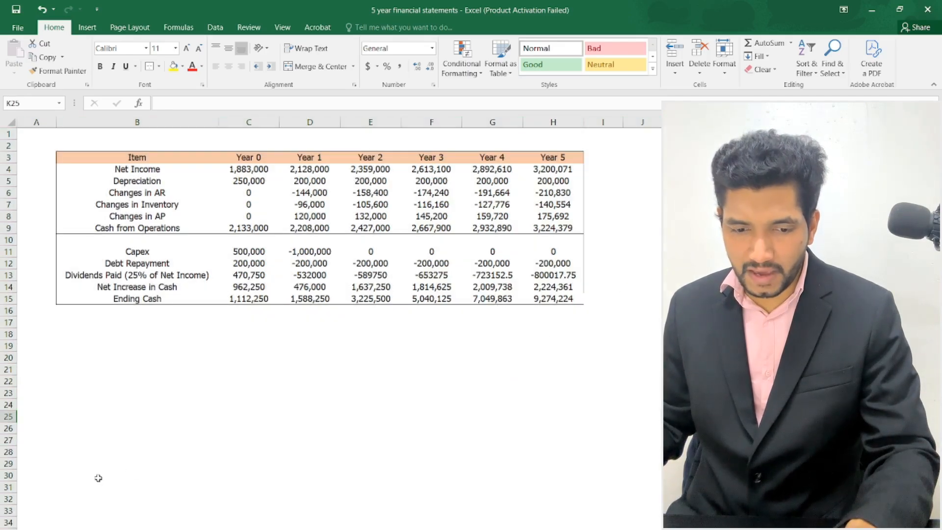
- On the balance sheet, link Year 1 Cash in D4 to ='Cashflow statement'!D15 and fill the link through Year 5
left_click(143, 529)
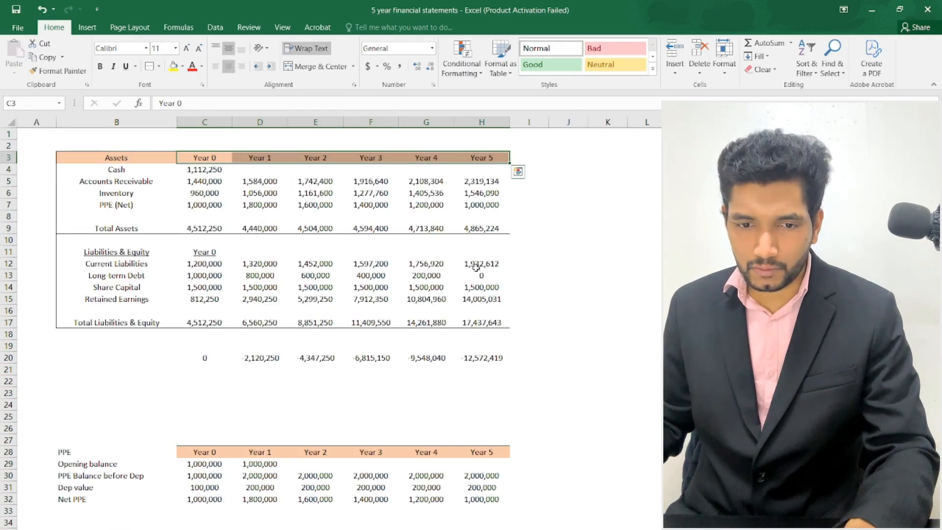
left_click(244, 174)
type("=")
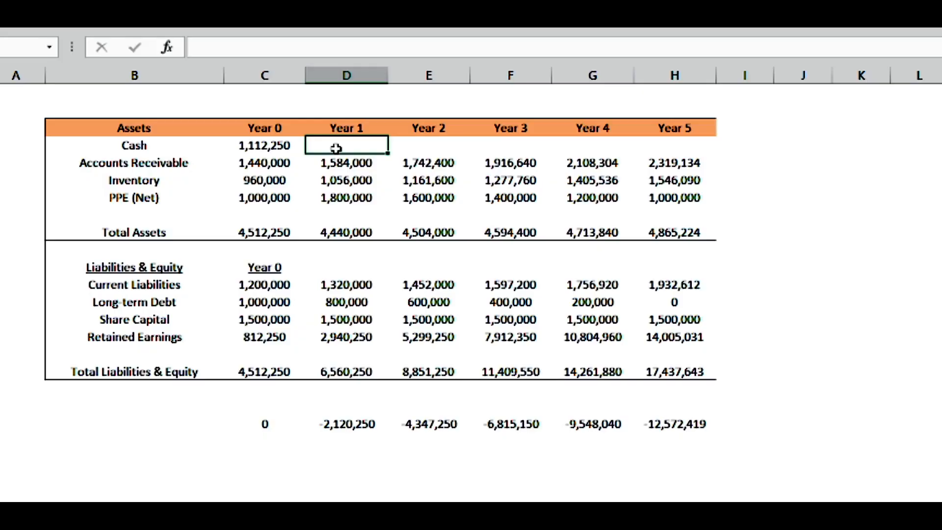
left_click(375, 489)
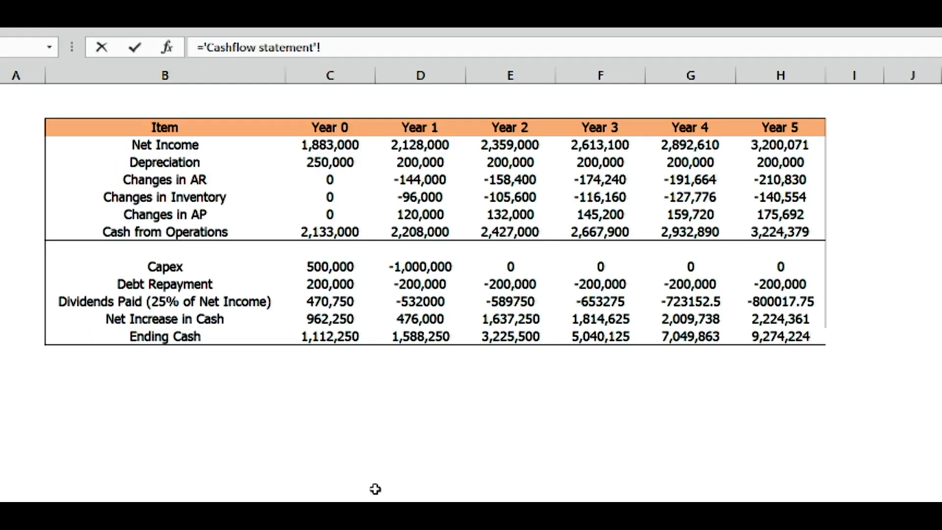
left_click(421, 336)
key("Return")
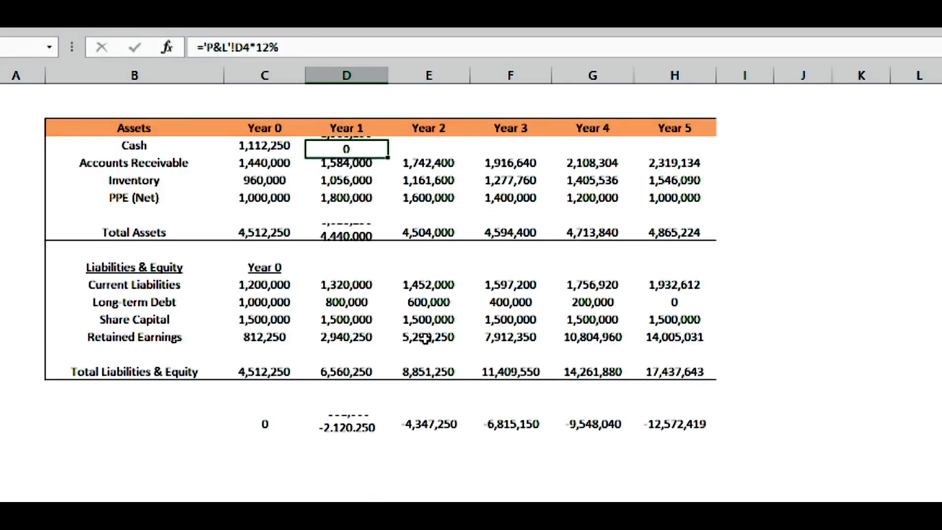
left_click(365, 144)
left_click_drag(388, 153, 678, 145)
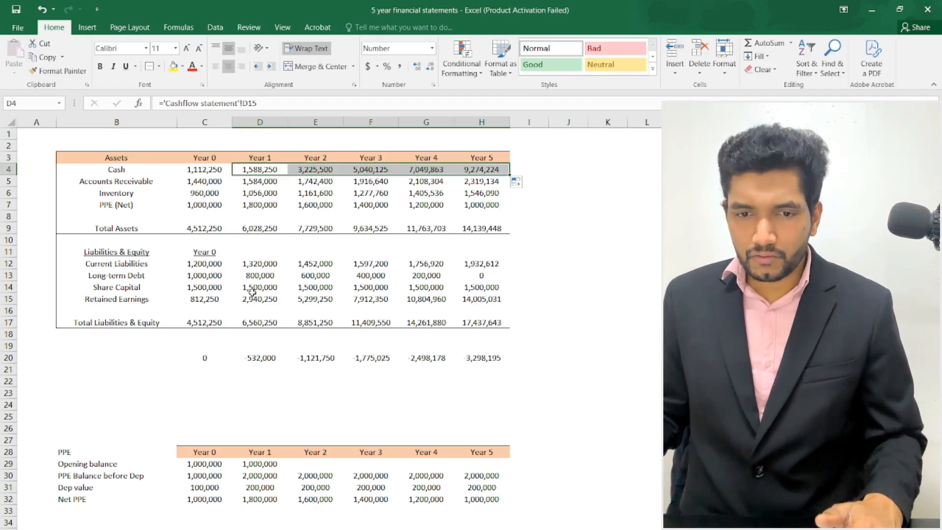
- Examine the balance sheet's Year 1 Retained Earnings and the dividend assumption in the Word document
left_click(253, 296)
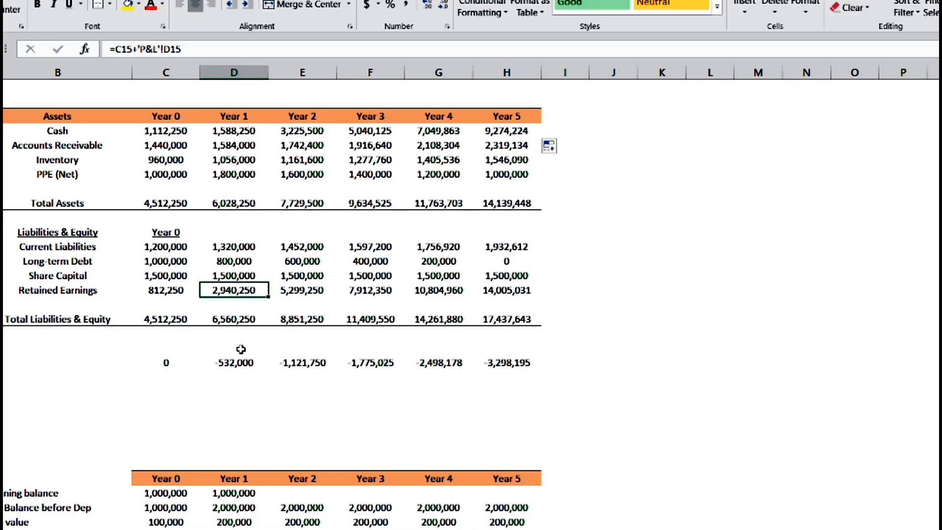
left_click(137, 304)
left_click(248, 276)
left_click(240, 302)
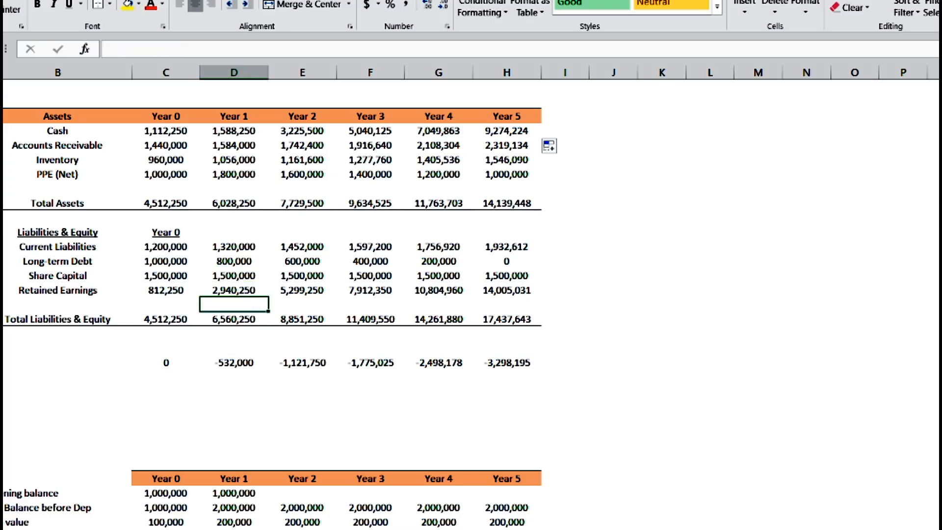
key("alt+Tab")
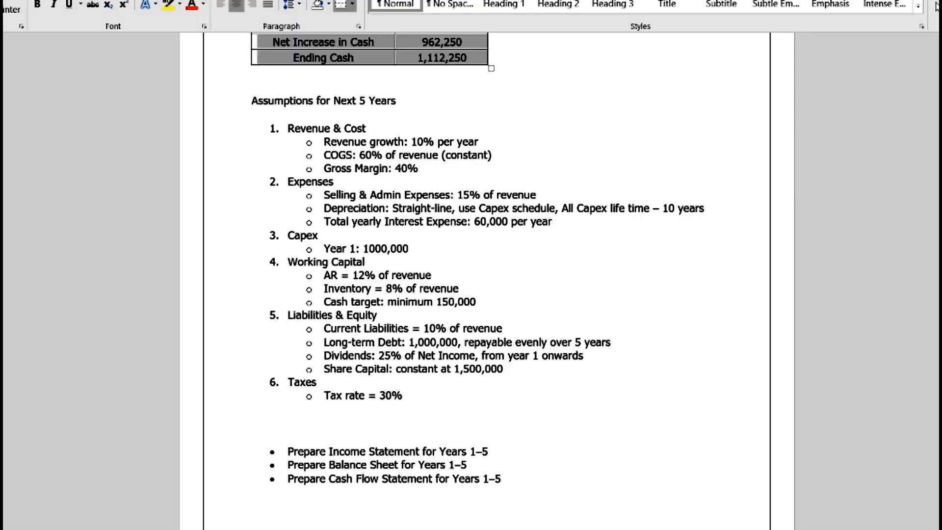
key("alt+Tab")
left_click(325, 452)
- Change Year 1 Retained Earnings in D15 to =C15+('P&L'!D15*75%), and fill the formula through Year 5
left_click(231, 285)
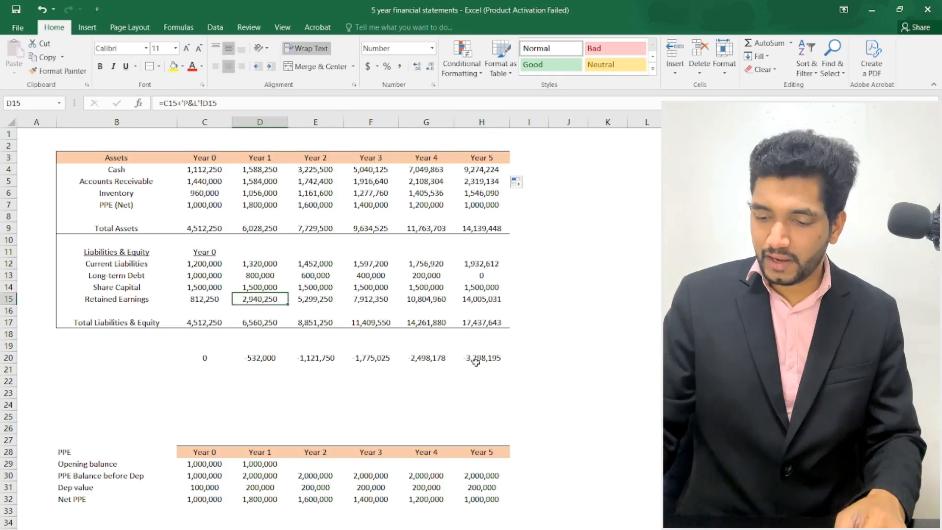
type("=")
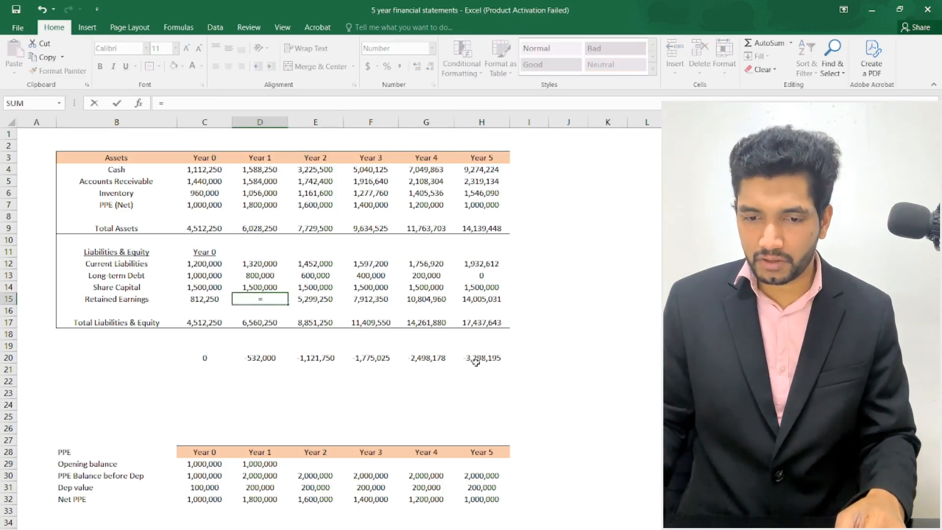
key("Left")
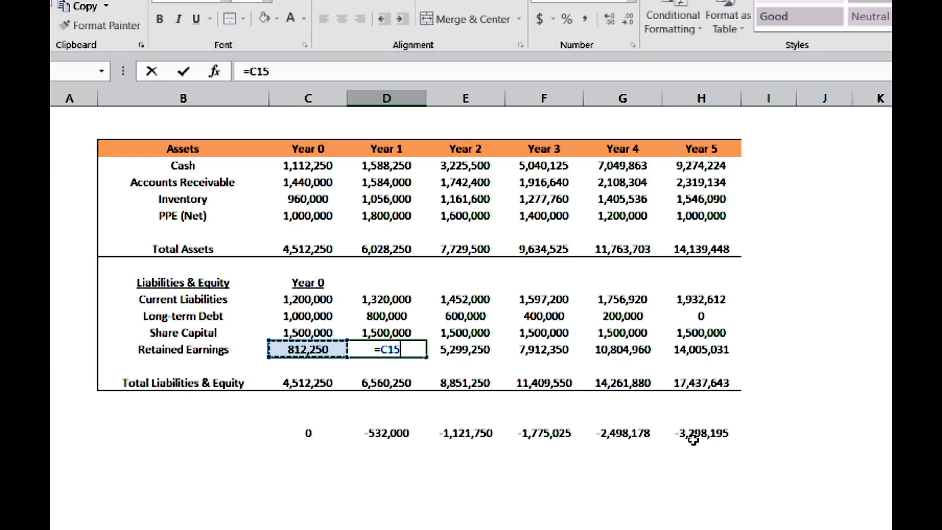
type("+")
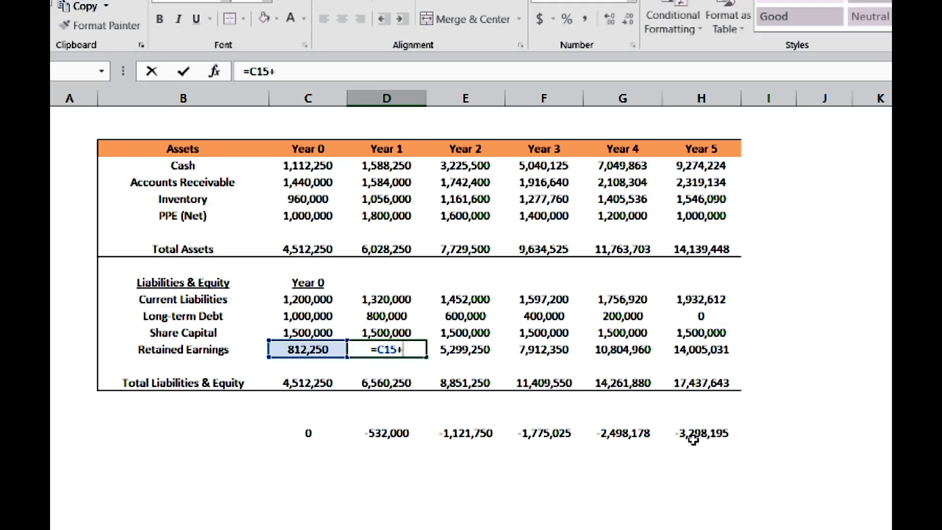
key("ctrl+Page_Up")
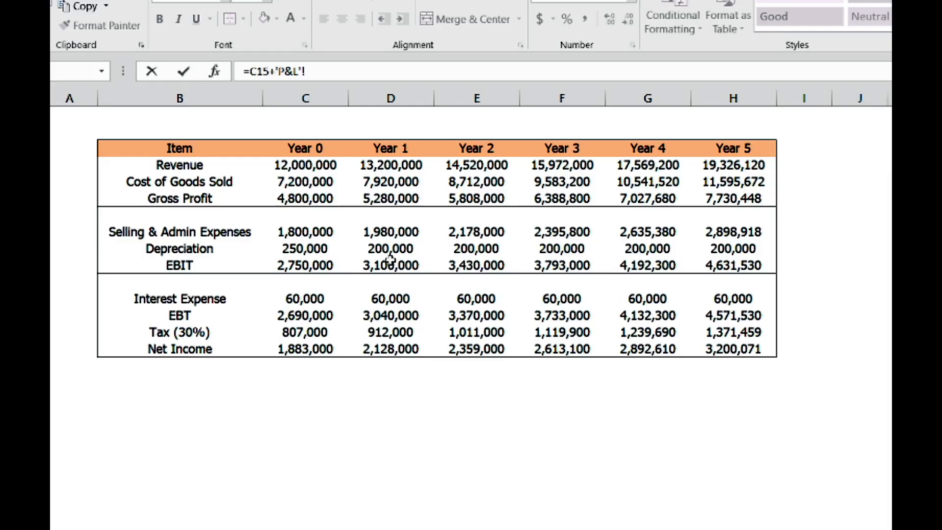
left_click(362, 352)
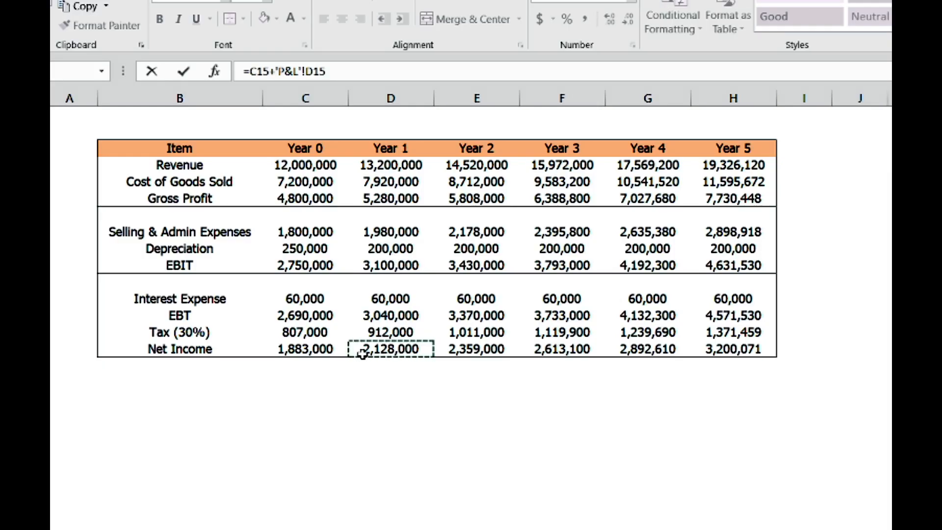
type("*")
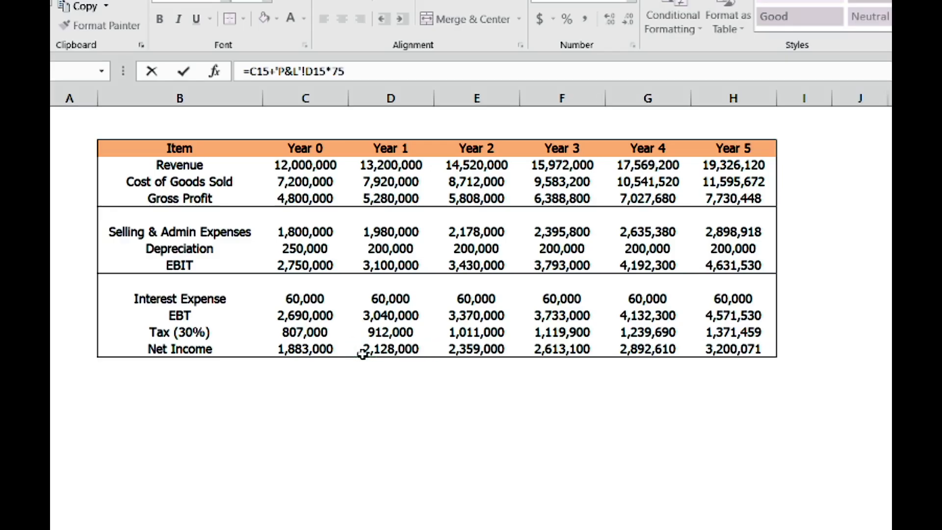
left_click(279, 72)
type("(")
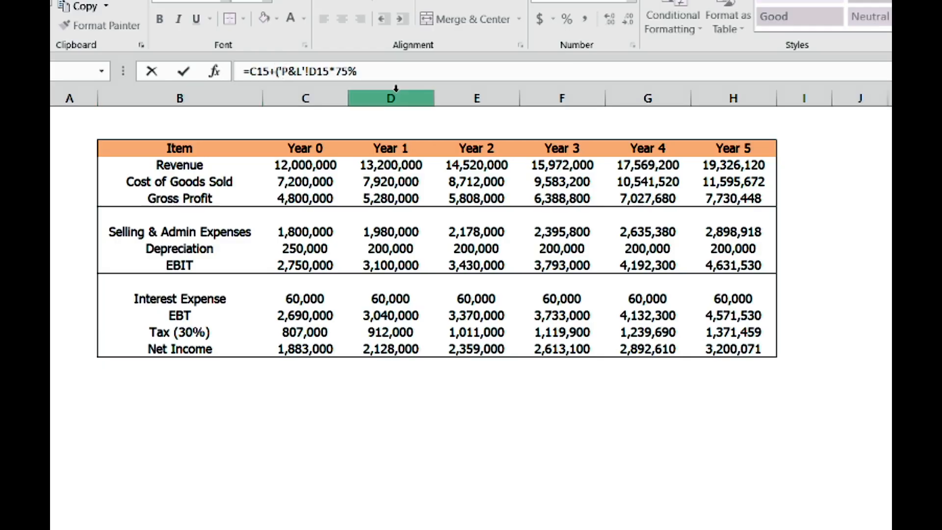
left_click(390, 67)
type(")")
key("Return")
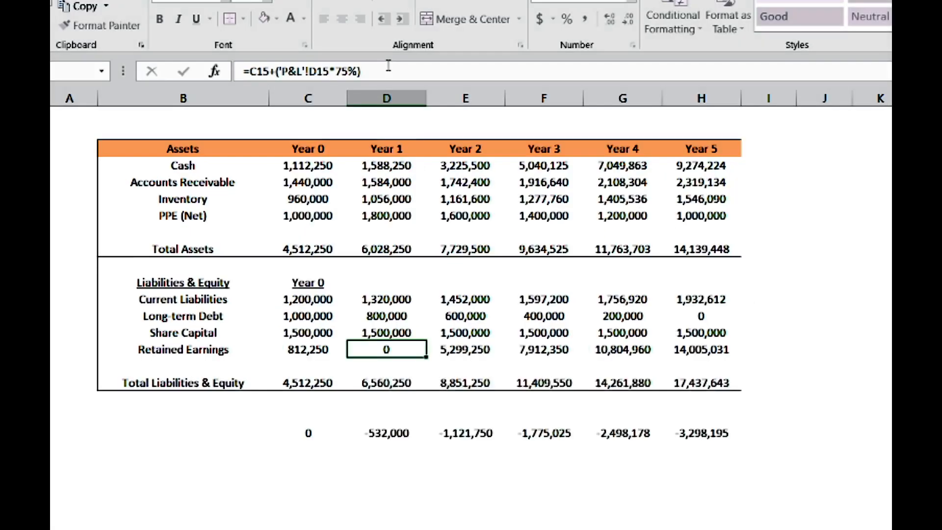
left_click(400, 349)
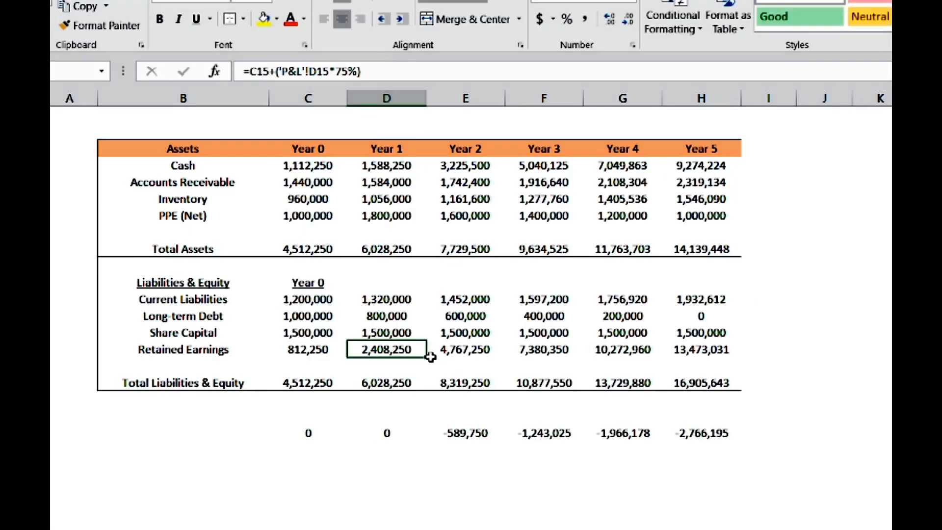
left_click_drag(426, 358, 753, 353)
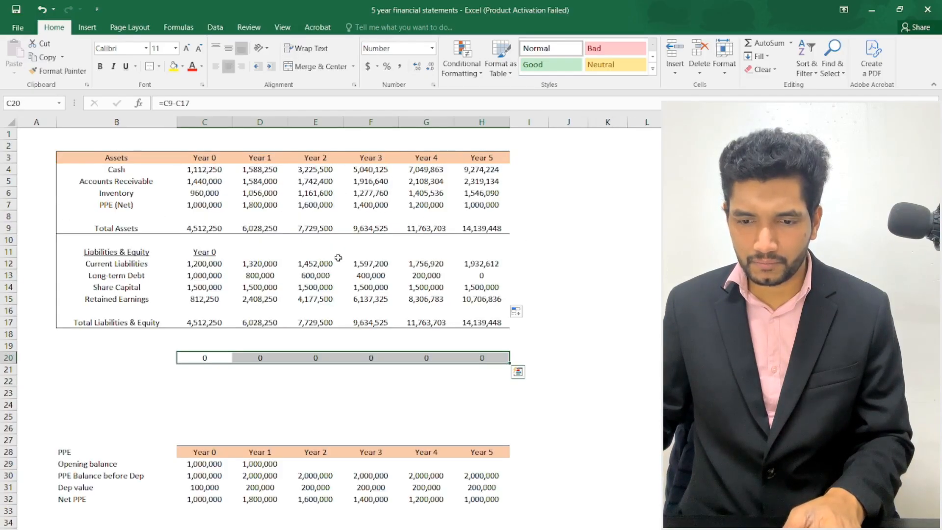
- Set the font size of the whole balance sheet table, B3:H17, to 11
left_click_drag(116, 157, 495, 322)
left_click(117, 45)
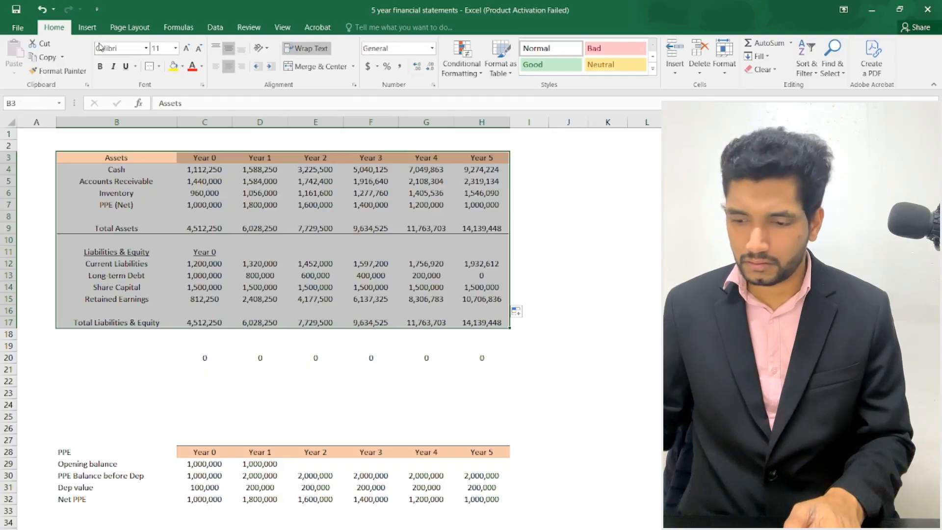
key("Tab")
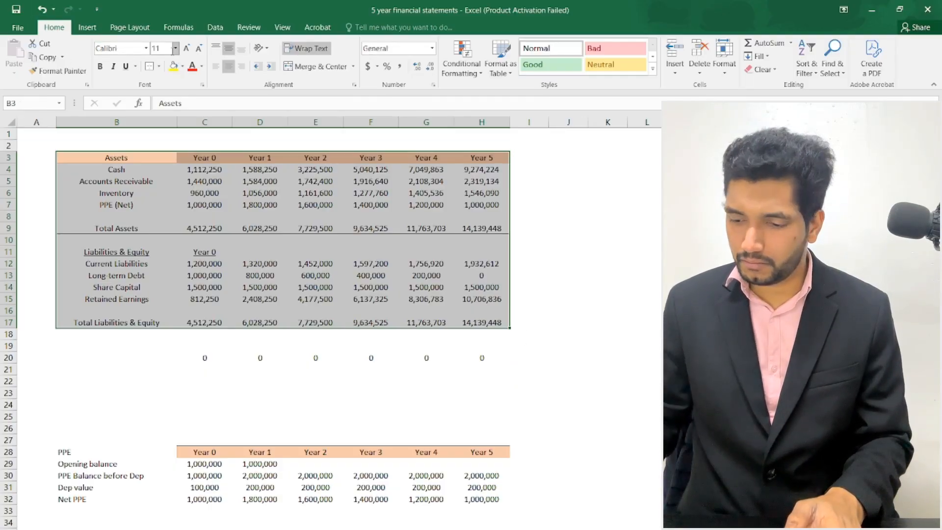
type("11")
key("Return")
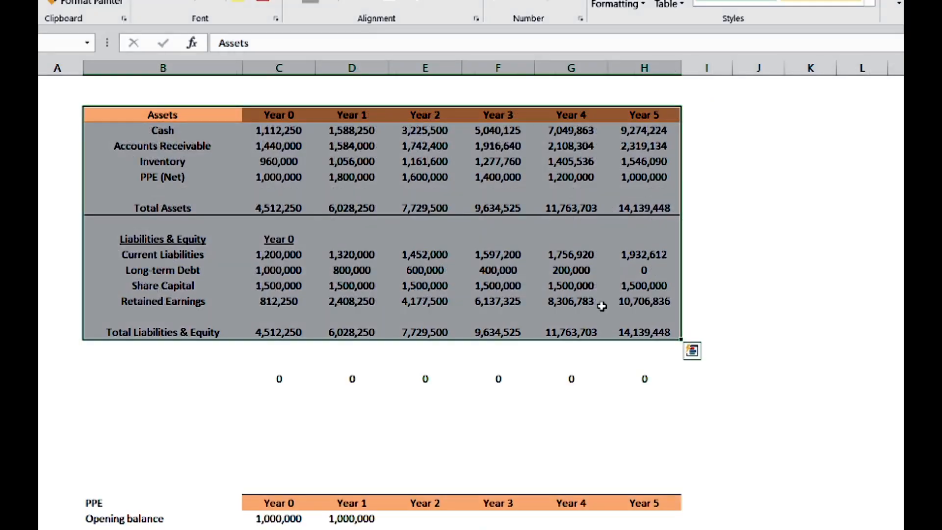
- Review the balance sheet, checking Total Assets against Total Liabilities & Equity and the difference row for every year
scroll(346, 336, "down", 2)
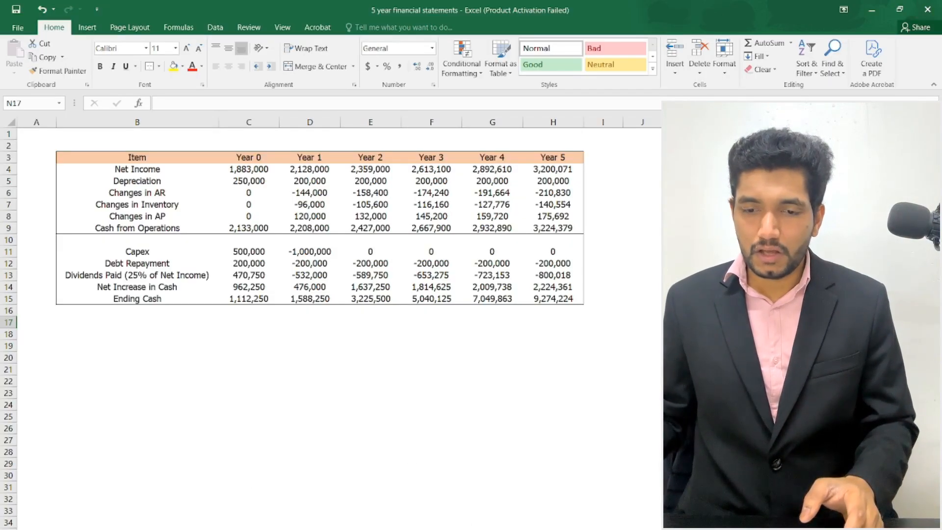
left_click(170, 528)
left_click(321, 402)
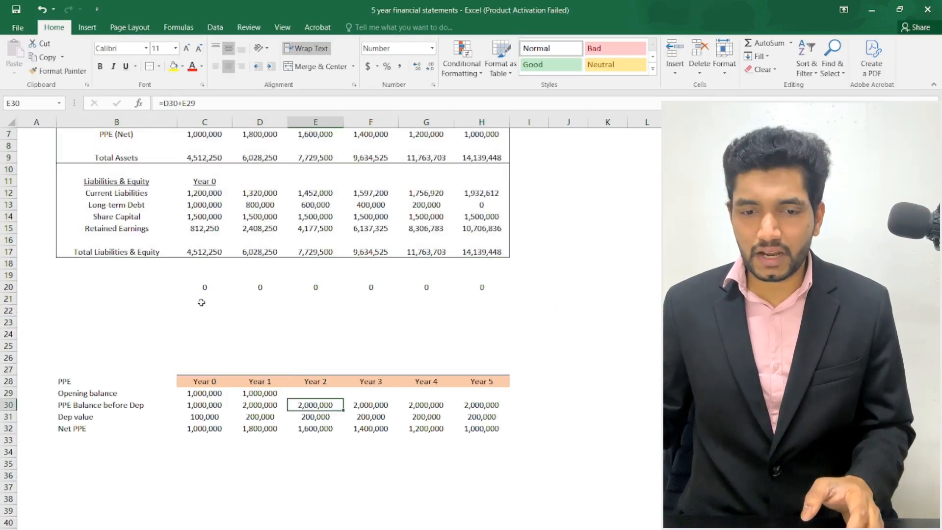
scroll(202, 303, "up", 2)
left_click_drag(99, 229, 495, 229)
left_click(216, 403)
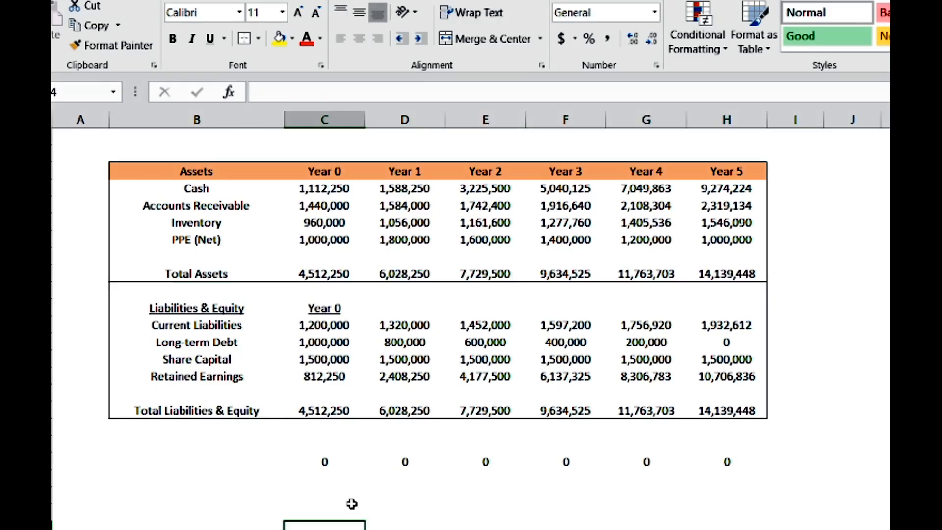